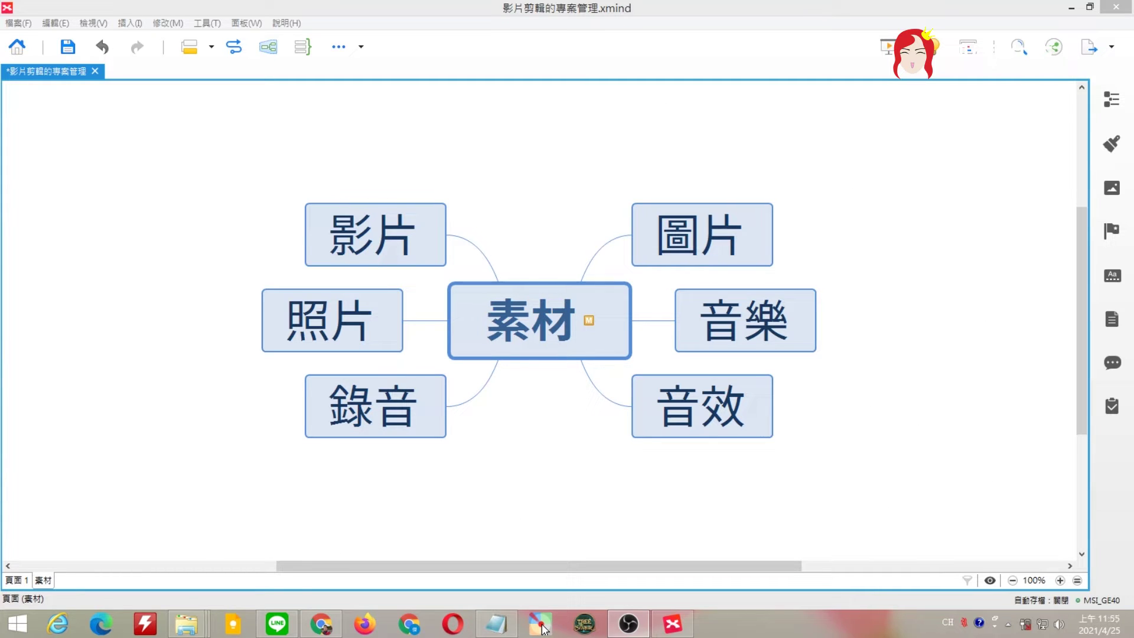
- Switch to File Explorer and create a folder named 20210425鹽酥雞 at the root of the Y: drive
left_click(1071, 8)
right_click(549, 289)
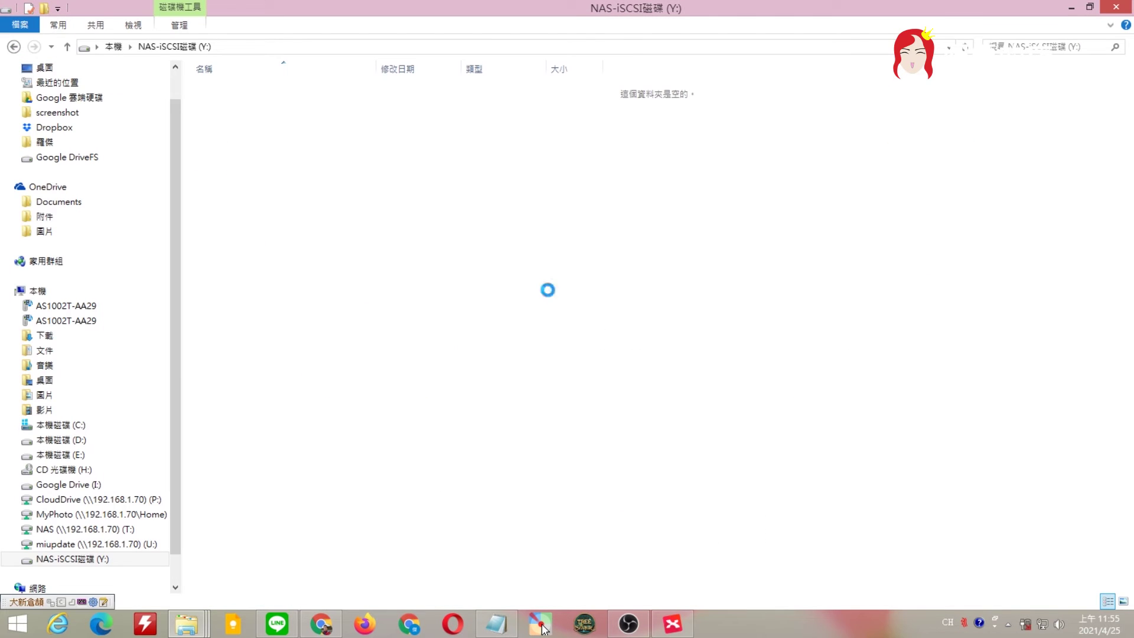
mouse_move(653, 505)
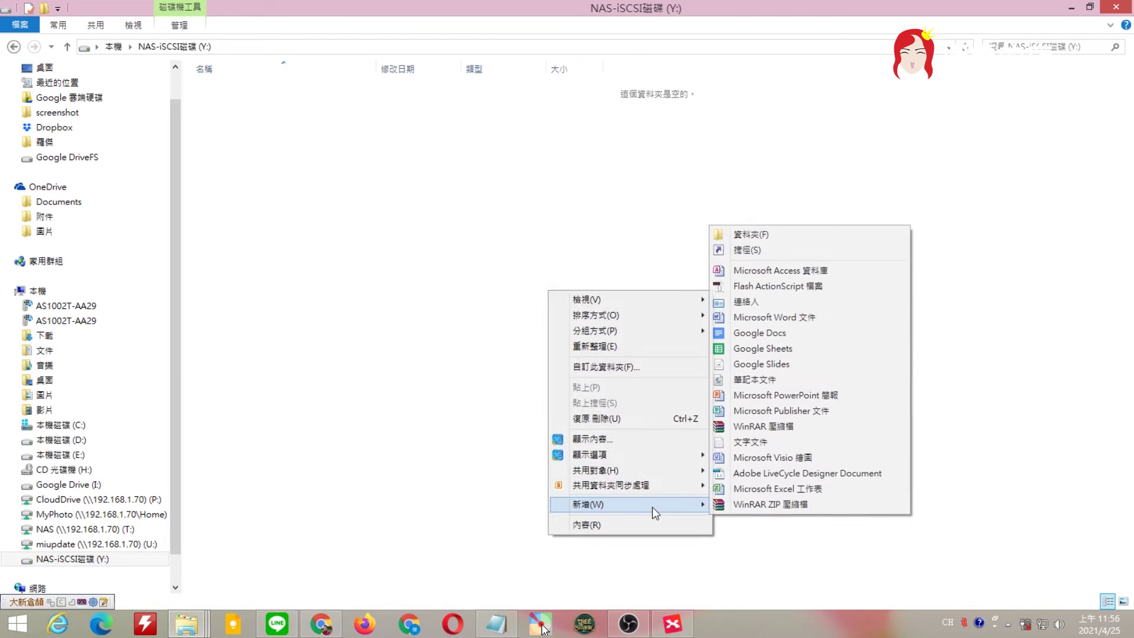
left_click(807, 239)
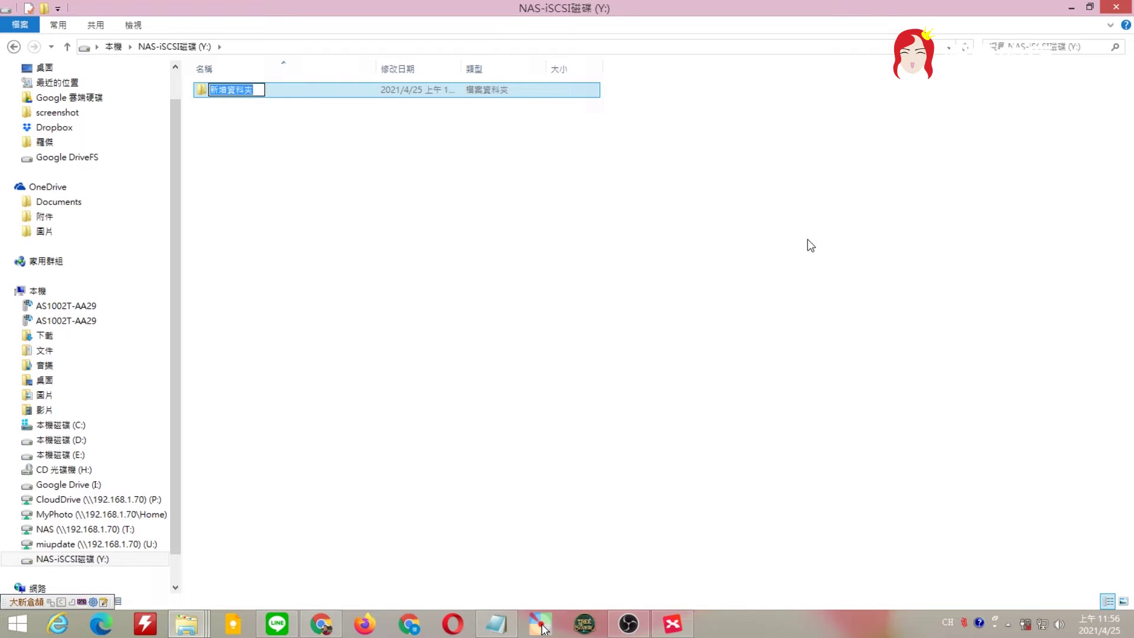
type("2021")
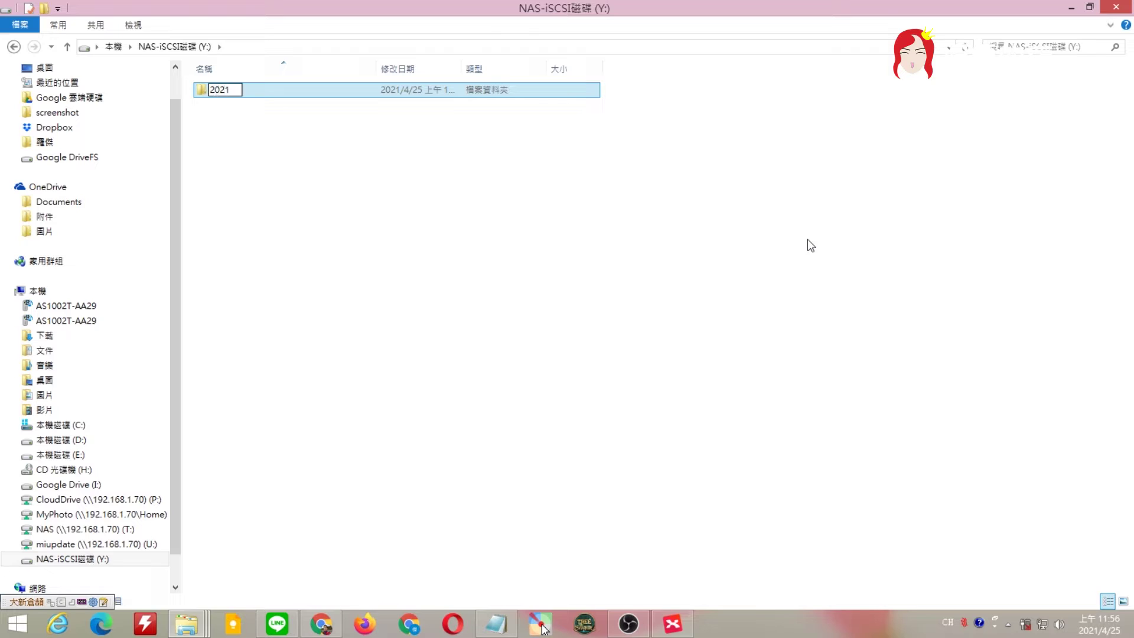
type("0425")
type("鹽酥雞")
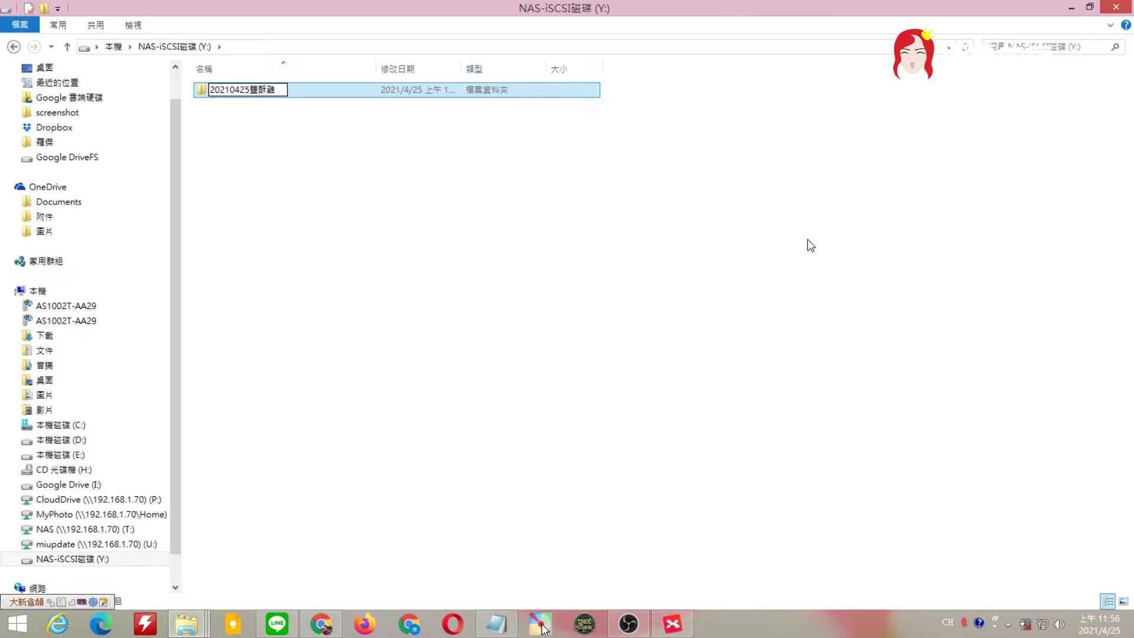
key("Return")
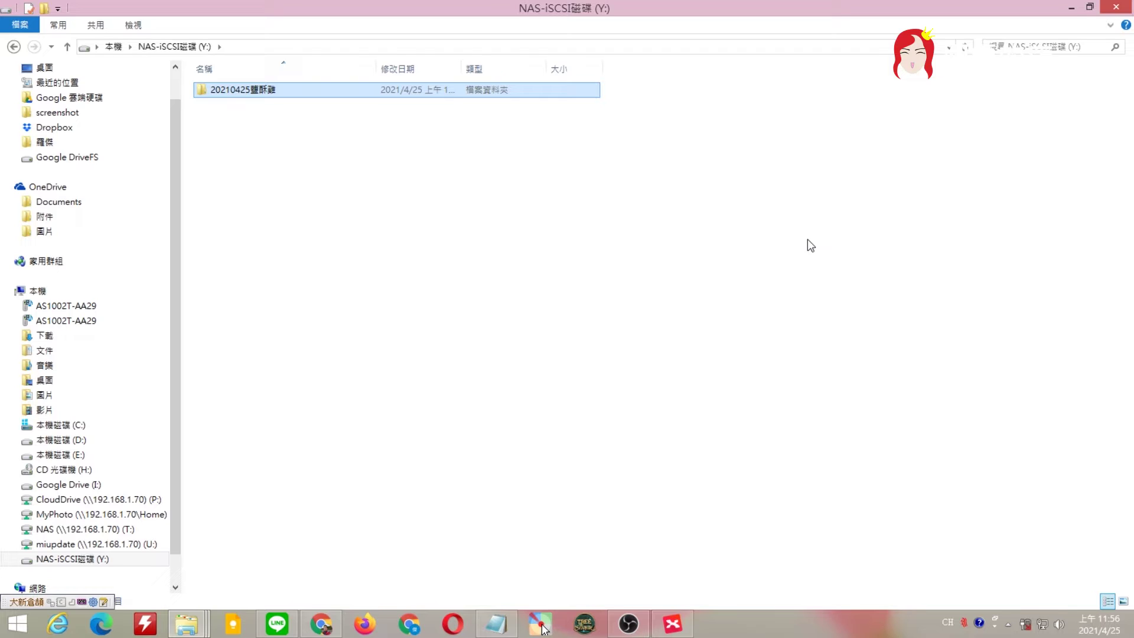
- Open the 20210425鹽酥雞 folder and paste the copied music, video and photo files into it
double_click(415, 91)
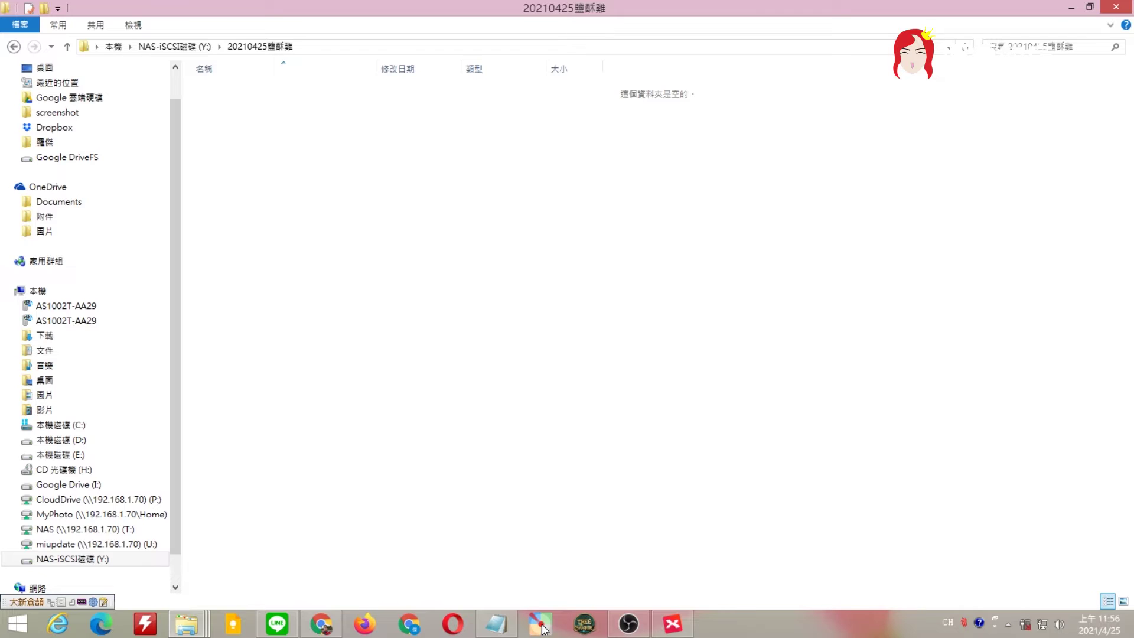
left_click(541, 625)
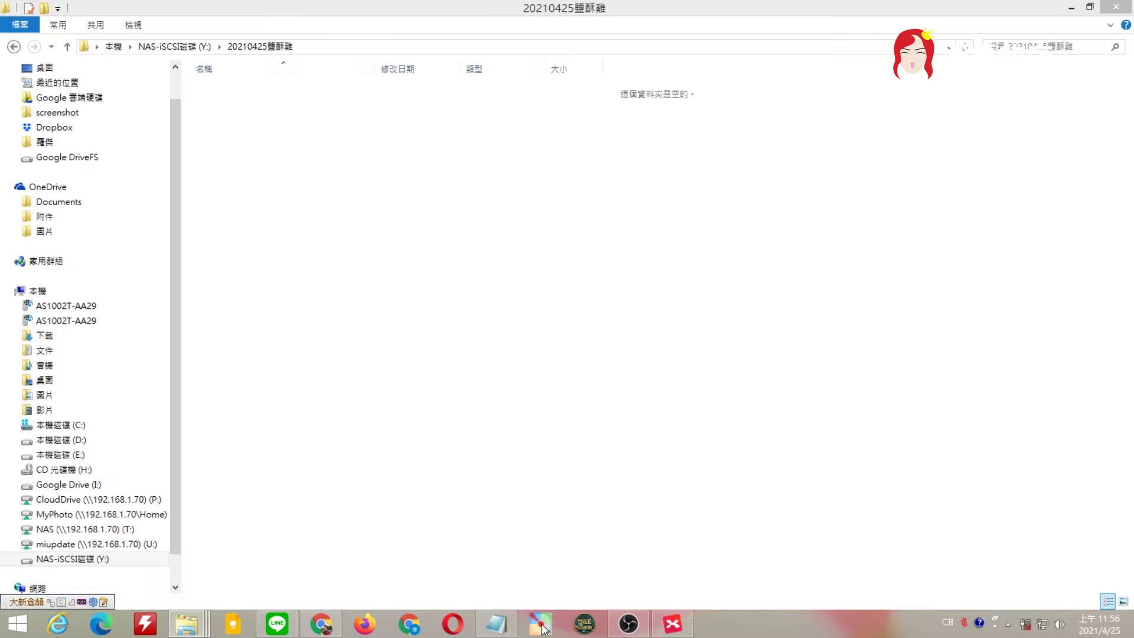
left_click(471, 247)
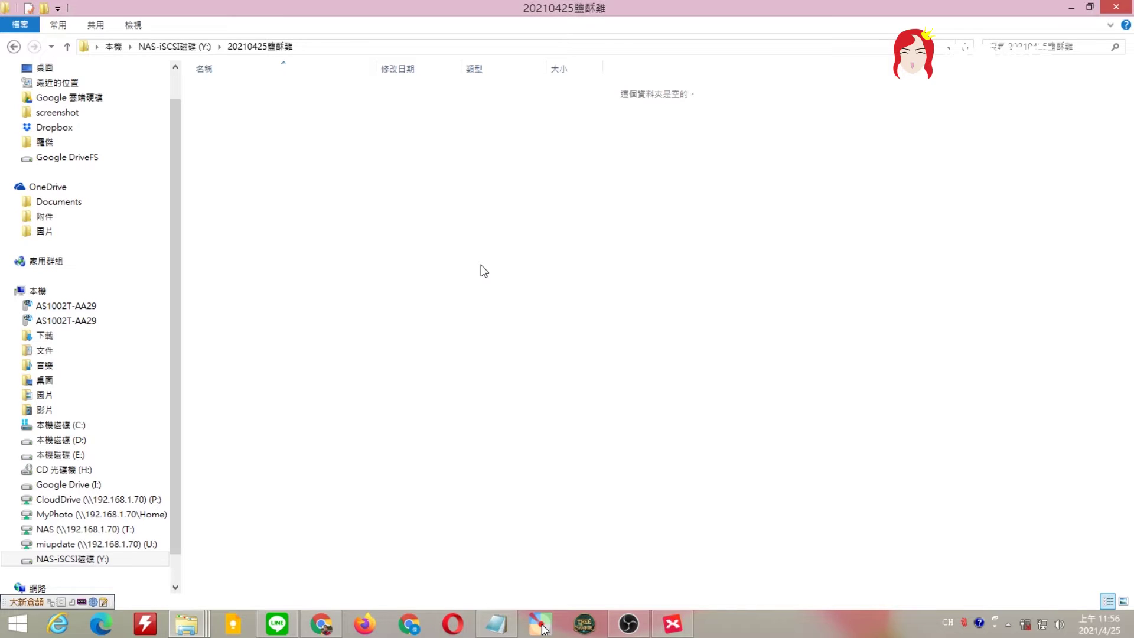
key("ctrl+v")
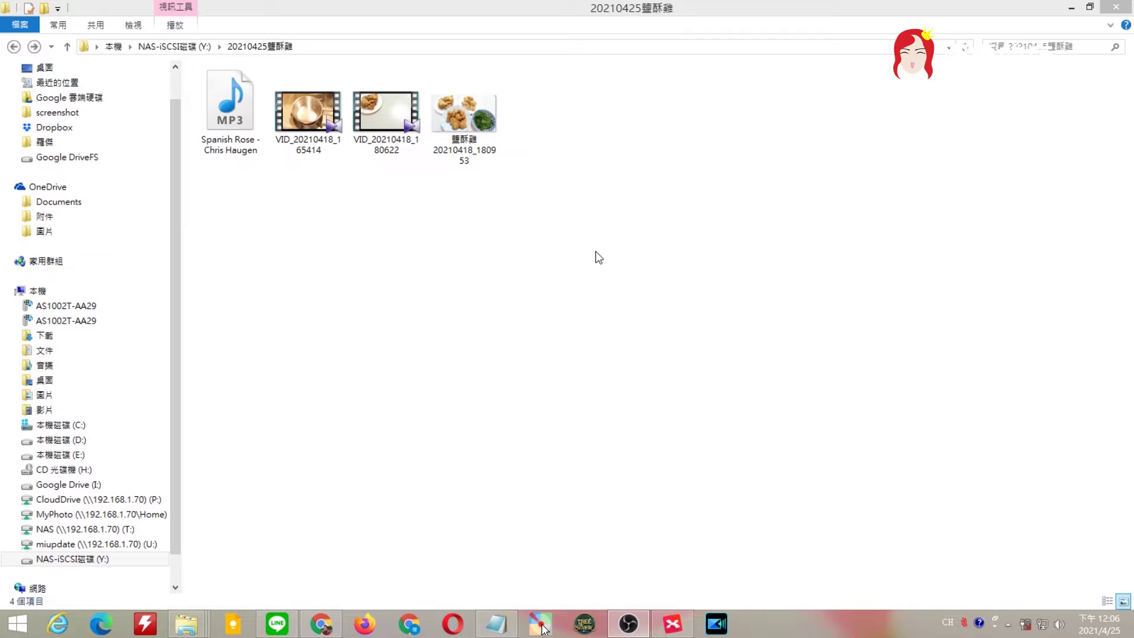
left_click_drag(597, 254, 165, 83)
left_click(578, 171)
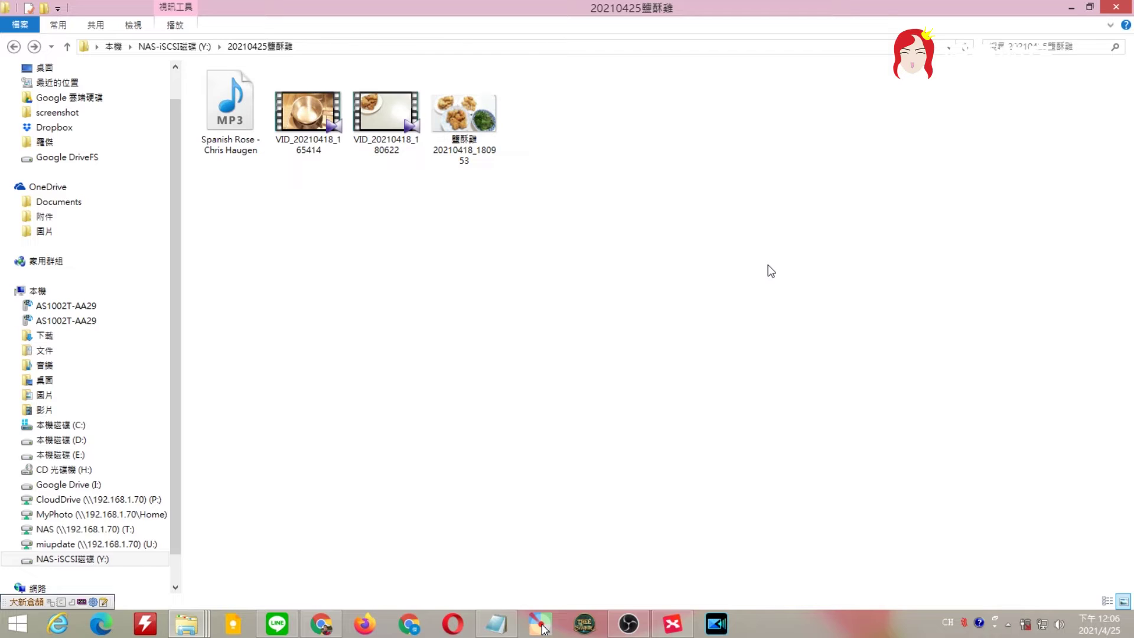
- Create a subfolder named 背景音樂 and move the Spanish Rose MP3 file into it
right_click(752, 261)
mouse_move(868, 476)
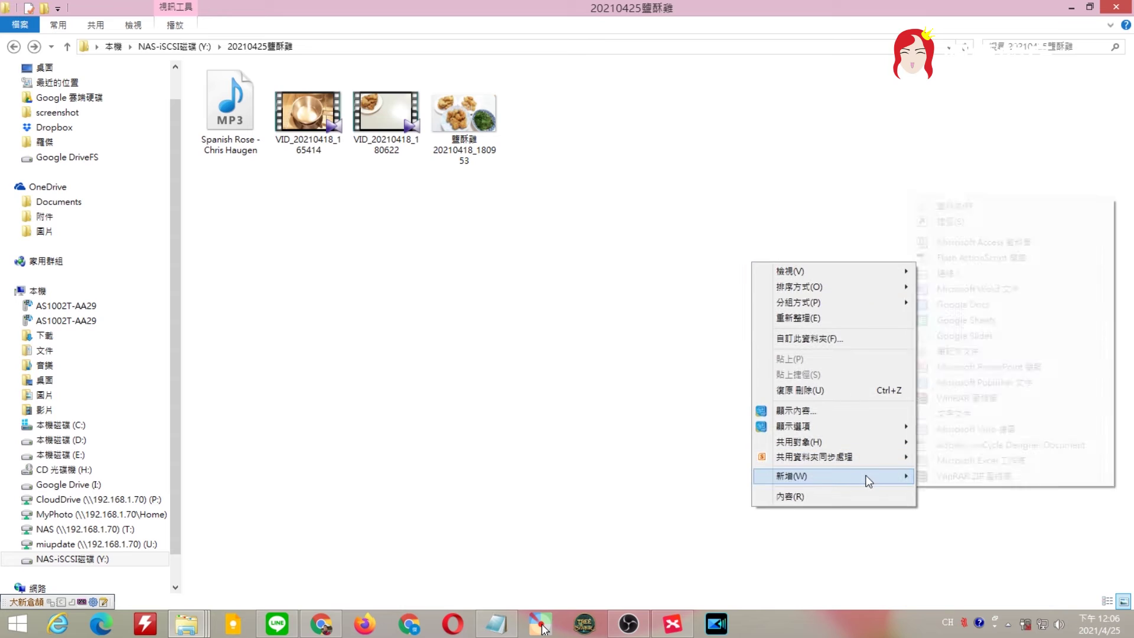
left_click(1031, 205)
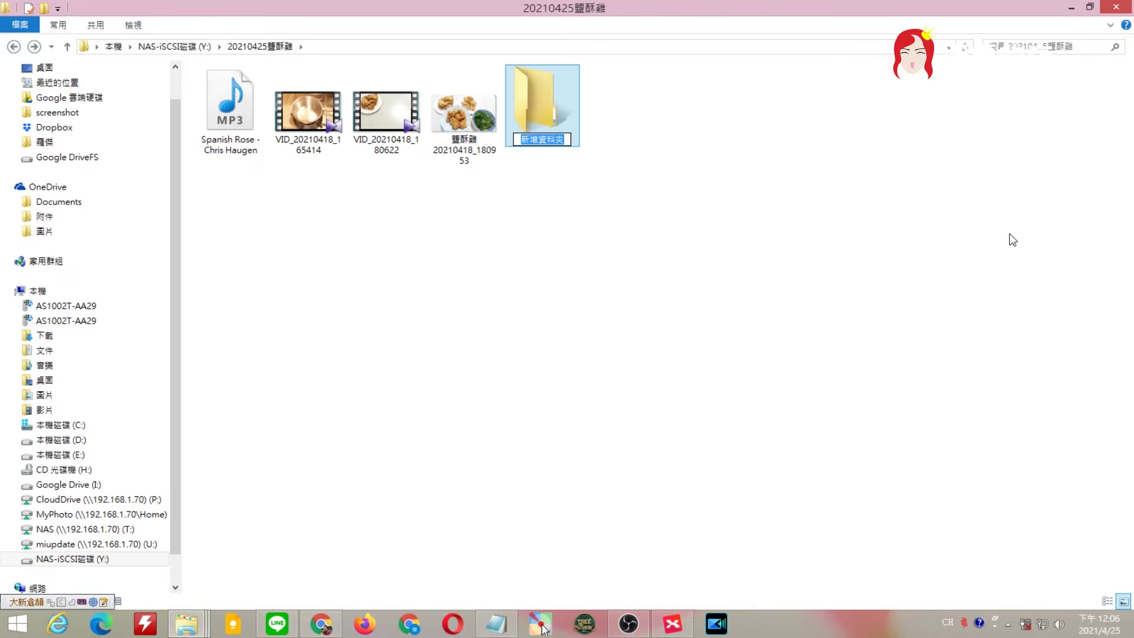
type("lb af ya vi")
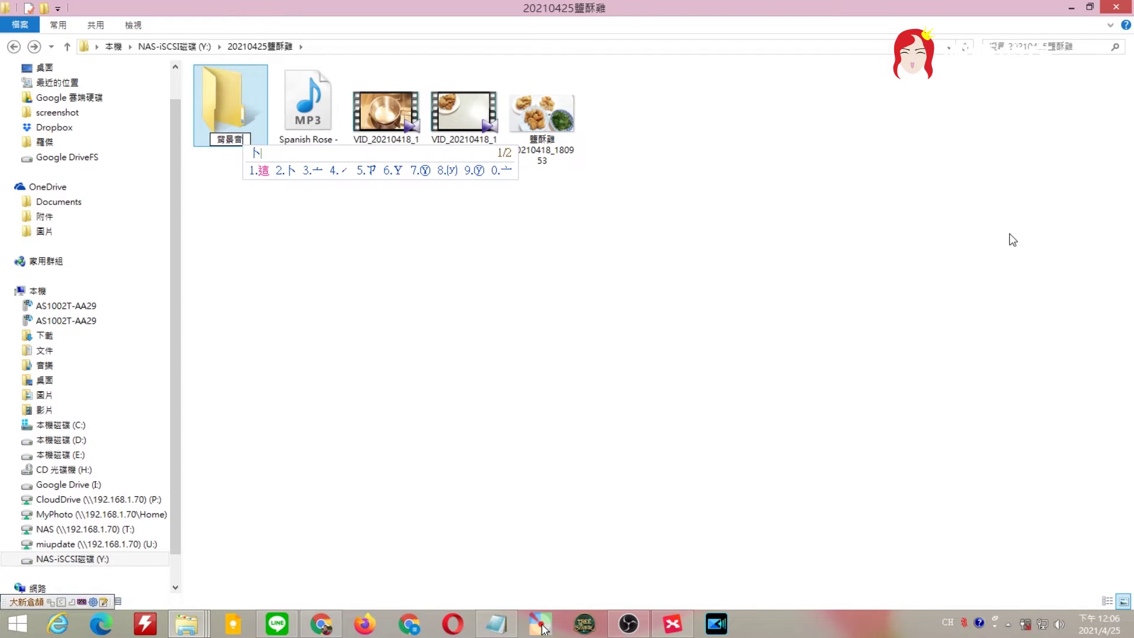
type("d")
key("Return")
left_click(296, 117)
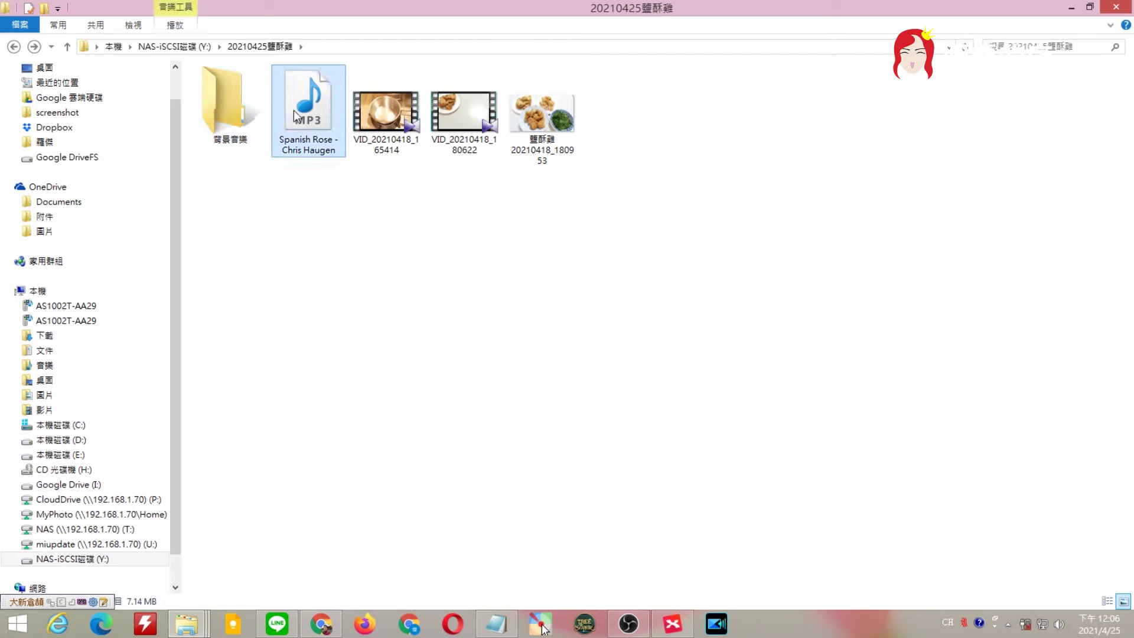
left_click_drag(312, 120, 230, 118)
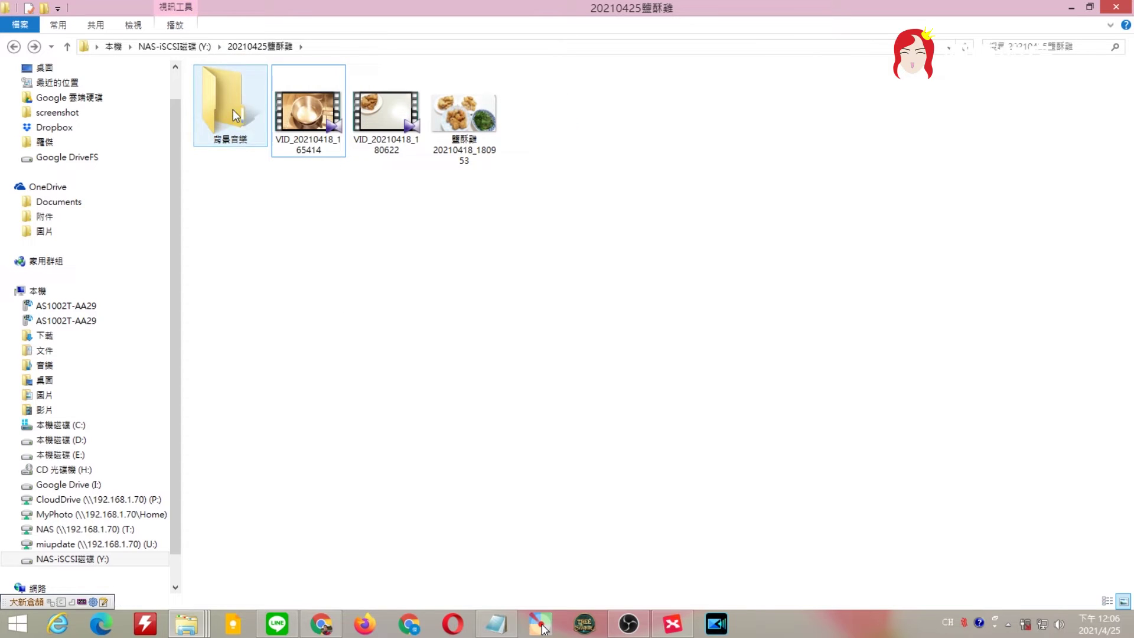
- Create a subfolder named 影片 and move both VID_20210418 video clips into it
right_click(363, 315)
mouse_move(449, 530)
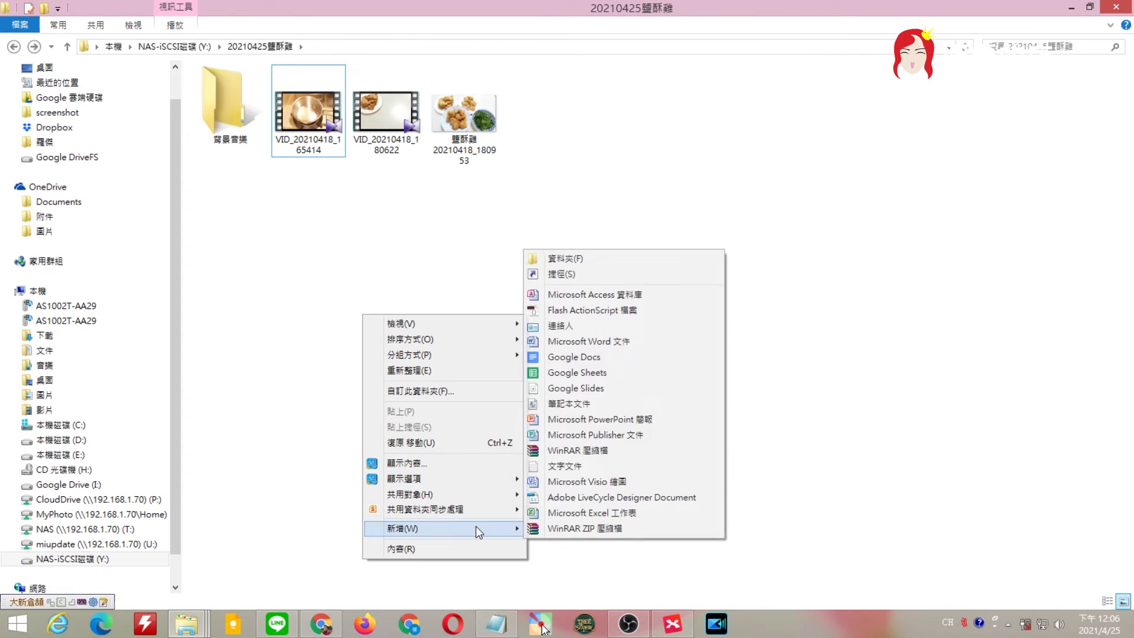
left_click(639, 265)
type("afhhh lll")
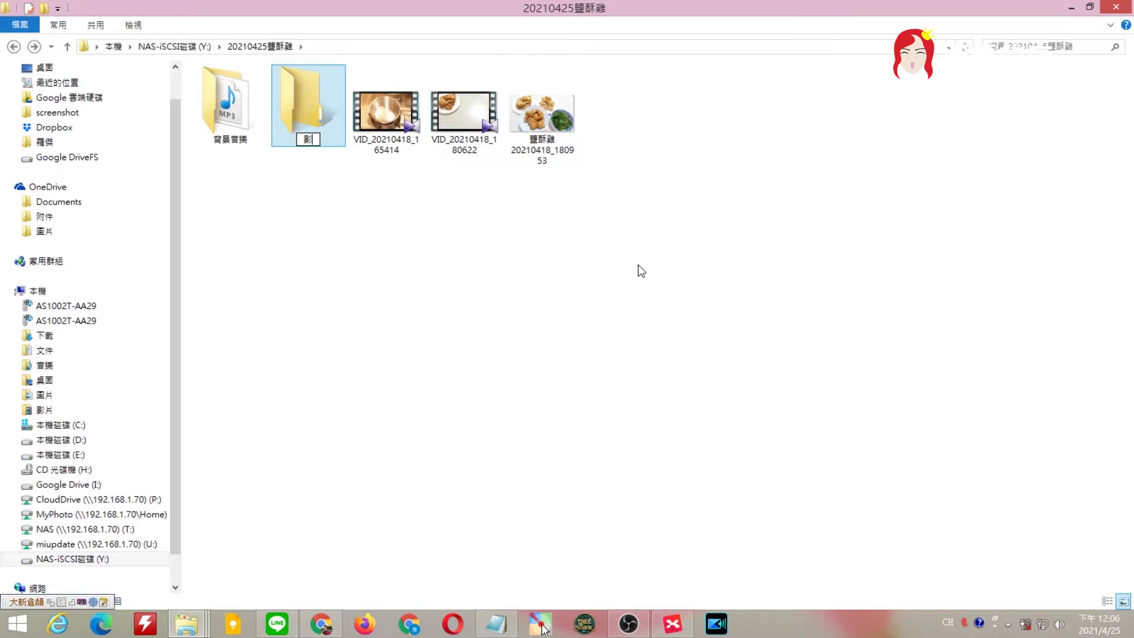
type("1")
key("Return")
left_click(465, 112)
left_click(386, 113, "shift")
left_click_drag(386, 113, 313, 99)
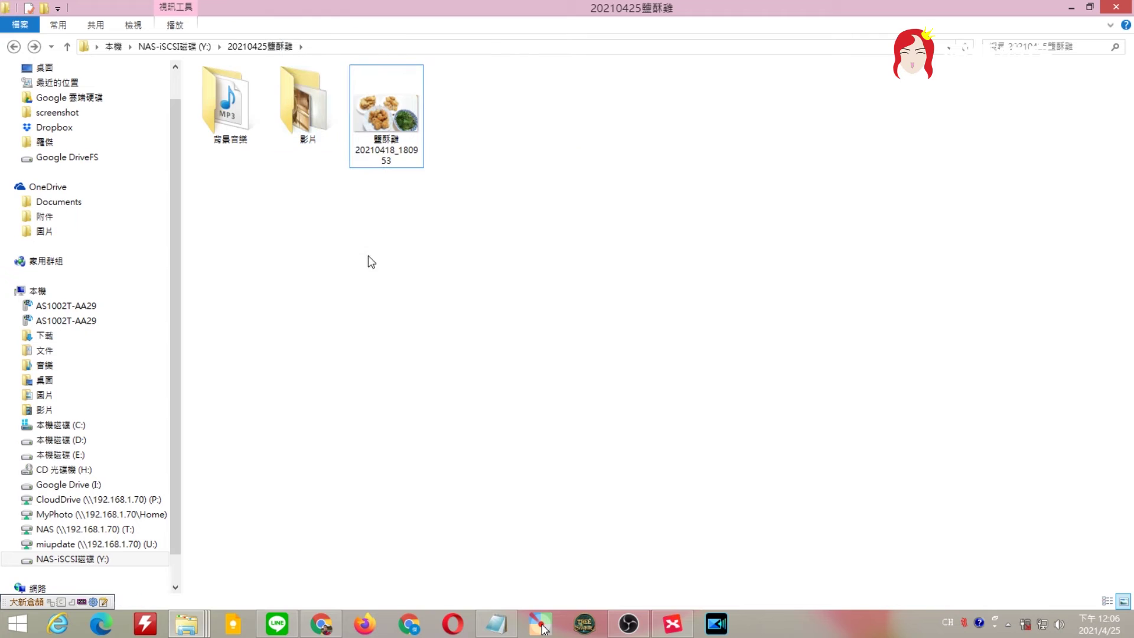
- Create a subfolder named 相片 and move the 鹽酥雞 photo into it
right_click(371, 261)
mouse_move(492, 481)
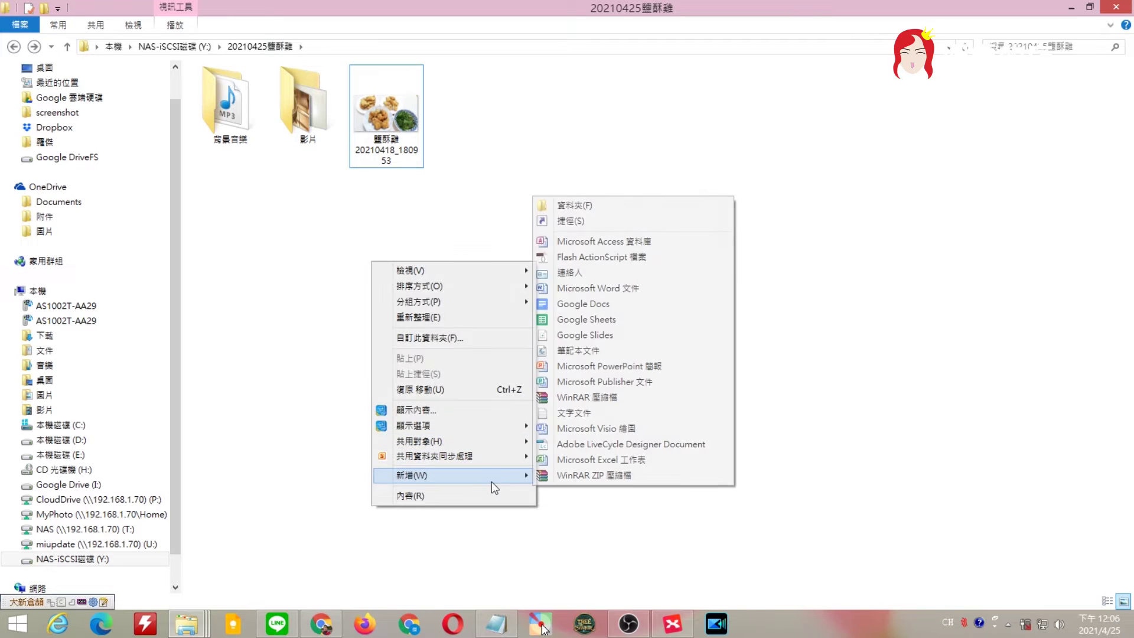
left_click(609, 218)
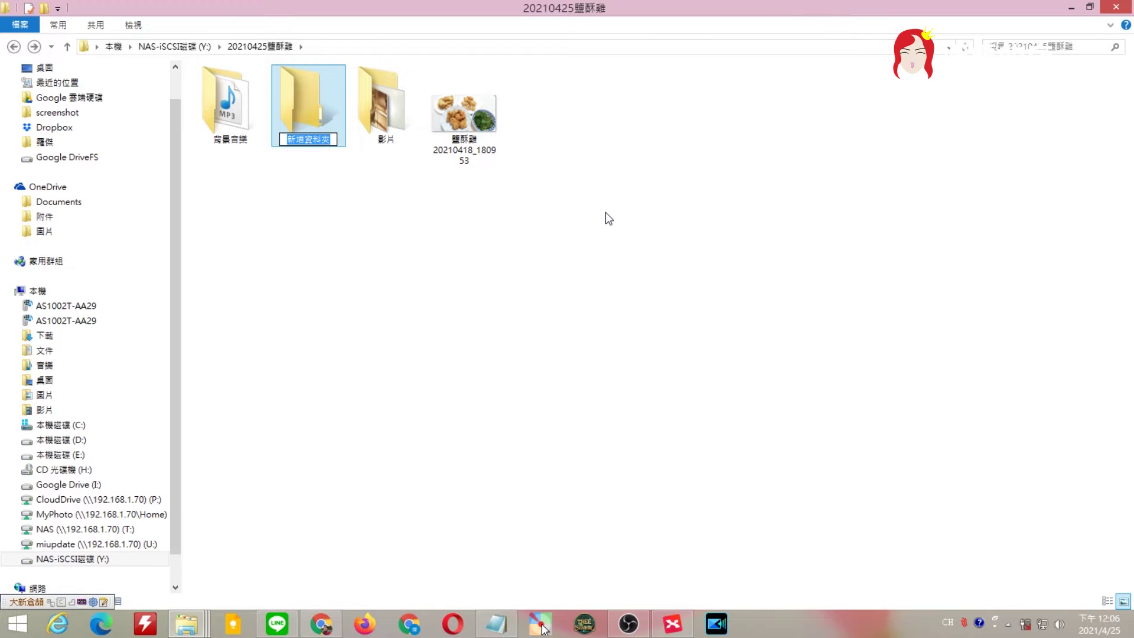
type("相片")
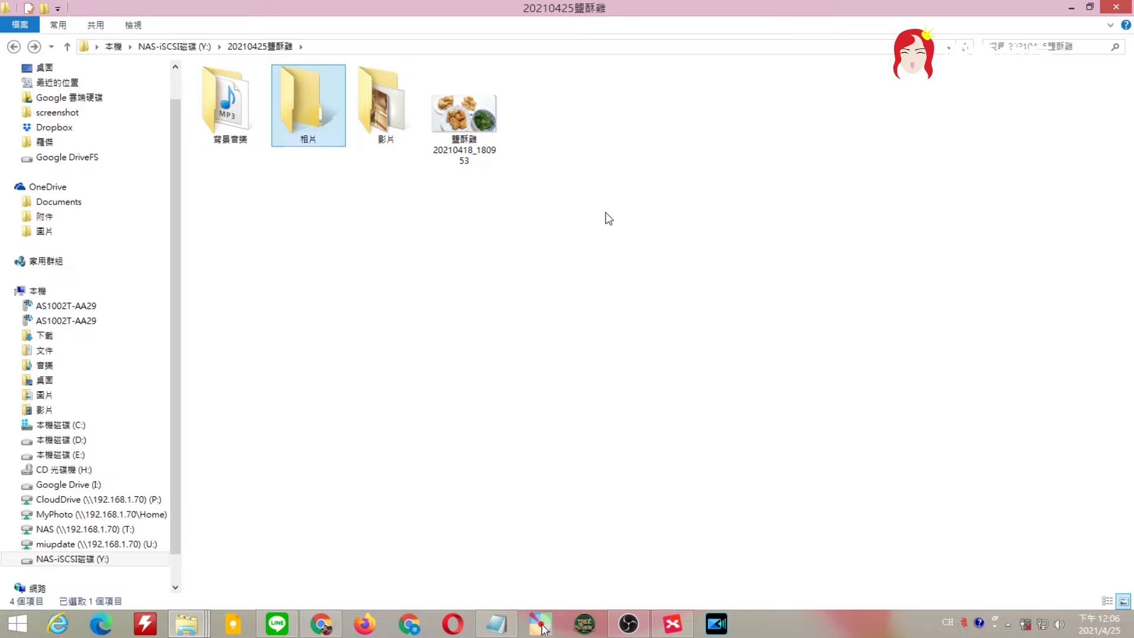
key("Return")
left_click_drag(467, 119, 227, 100)
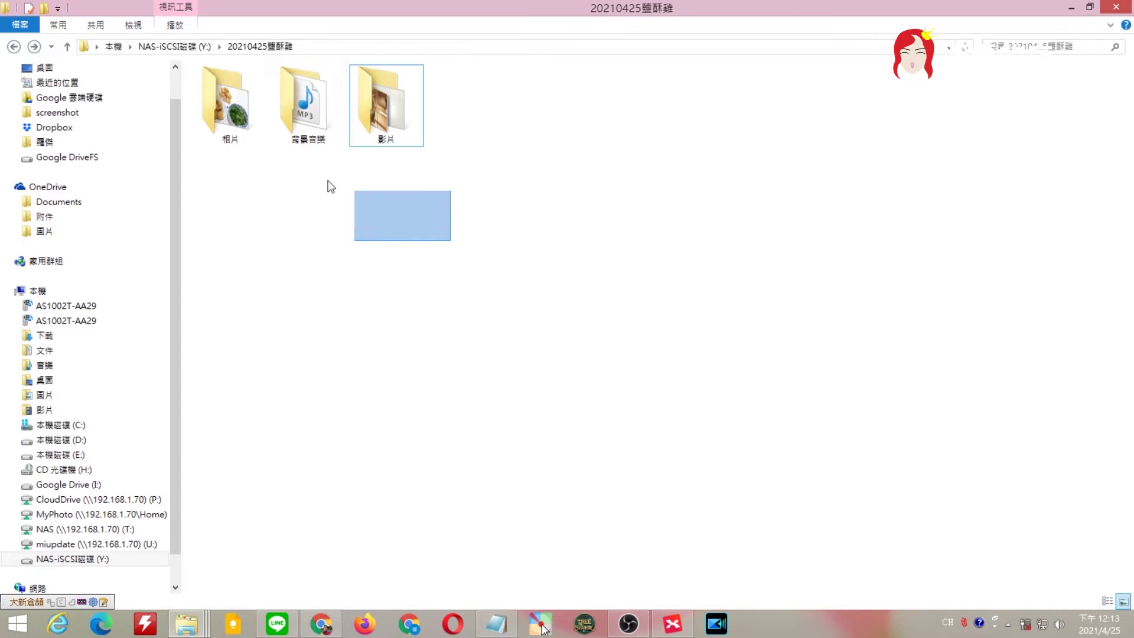
left_click_drag(331, 186, 197, 112)
left_click(569, 255)
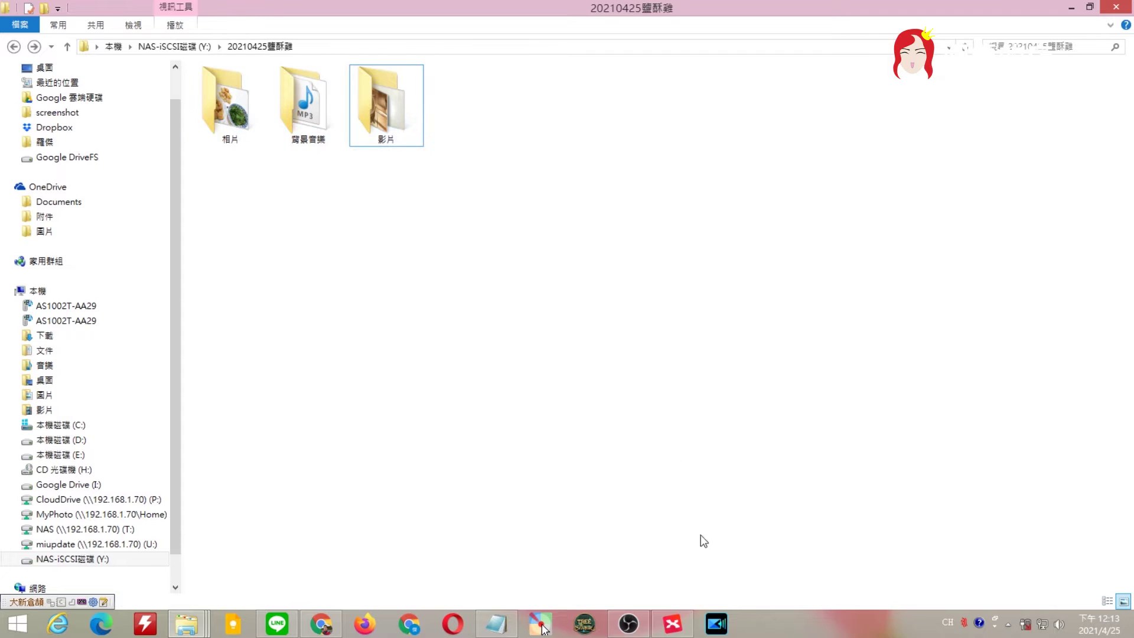
- Launch PowerDirector 365 and enter full mode (完整模式) with the 16:9 aspect ratio
left_click(717, 624)
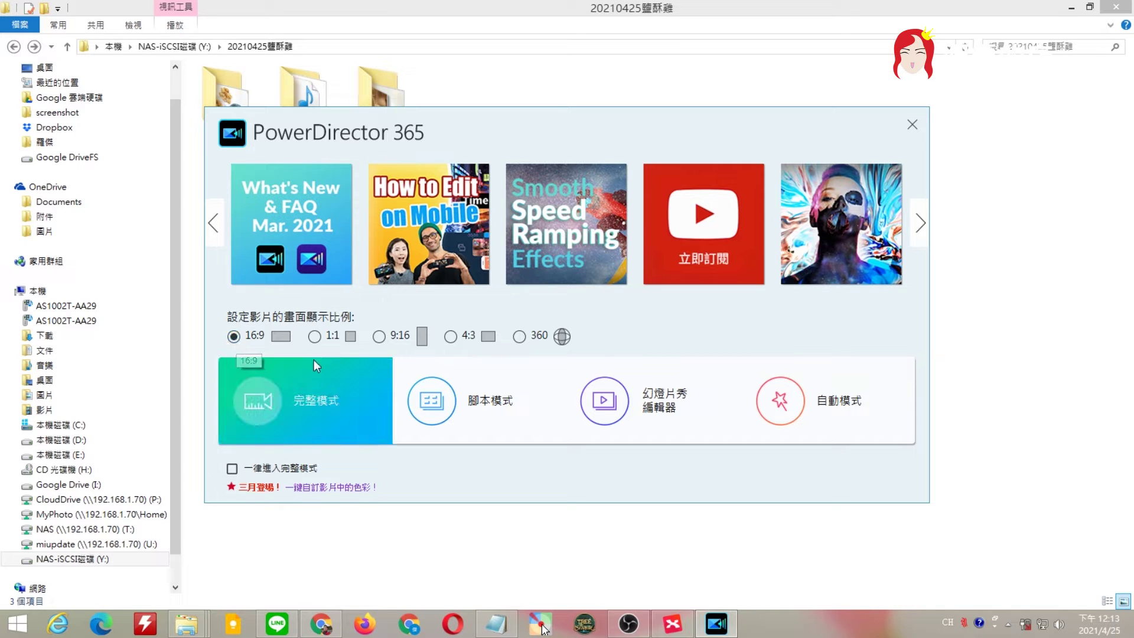
left_click(299, 410)
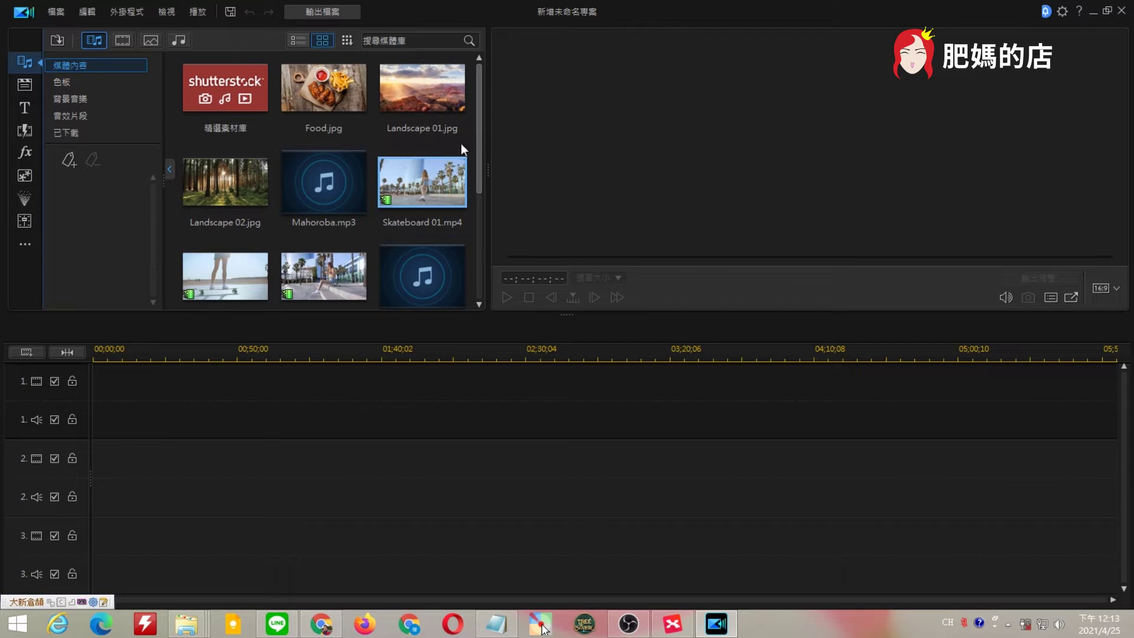
- Remove all the built-in sample photos, videos and music from the media library
left_click_drag(481, 81, 486, 56)
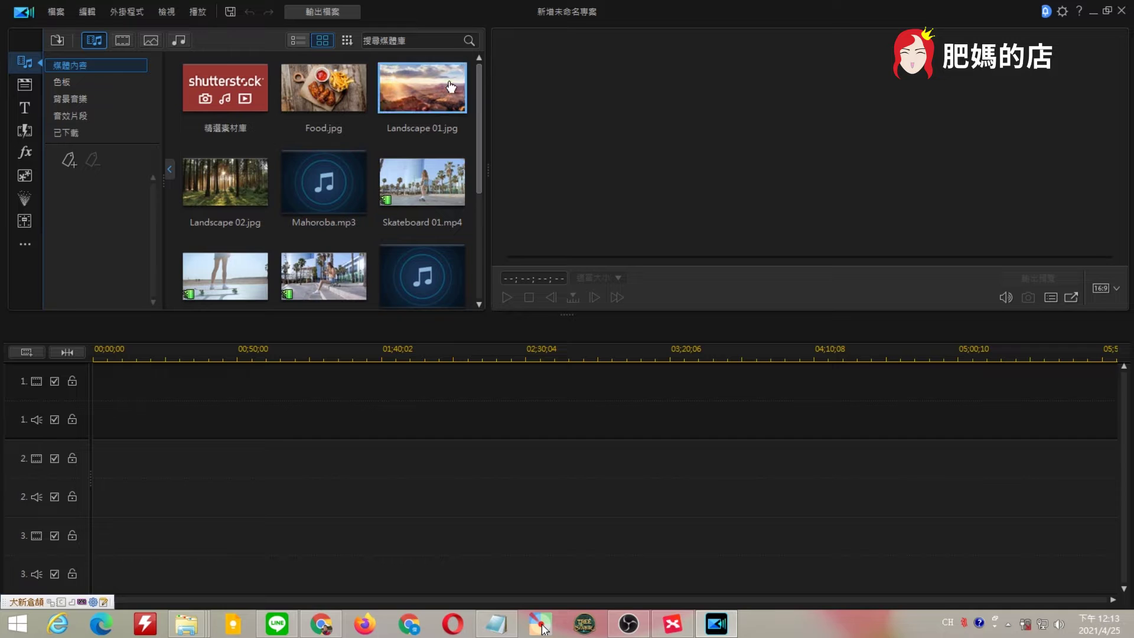
left_click(337, 102)
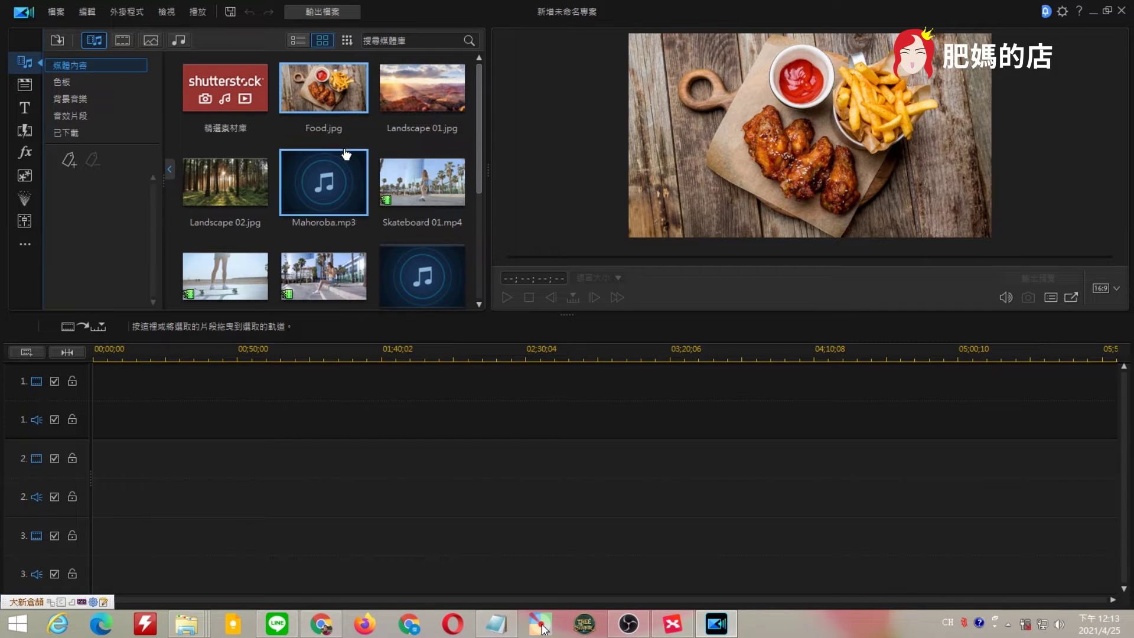
scroll(324, 183, "down", 3)
key("ctrl+a")
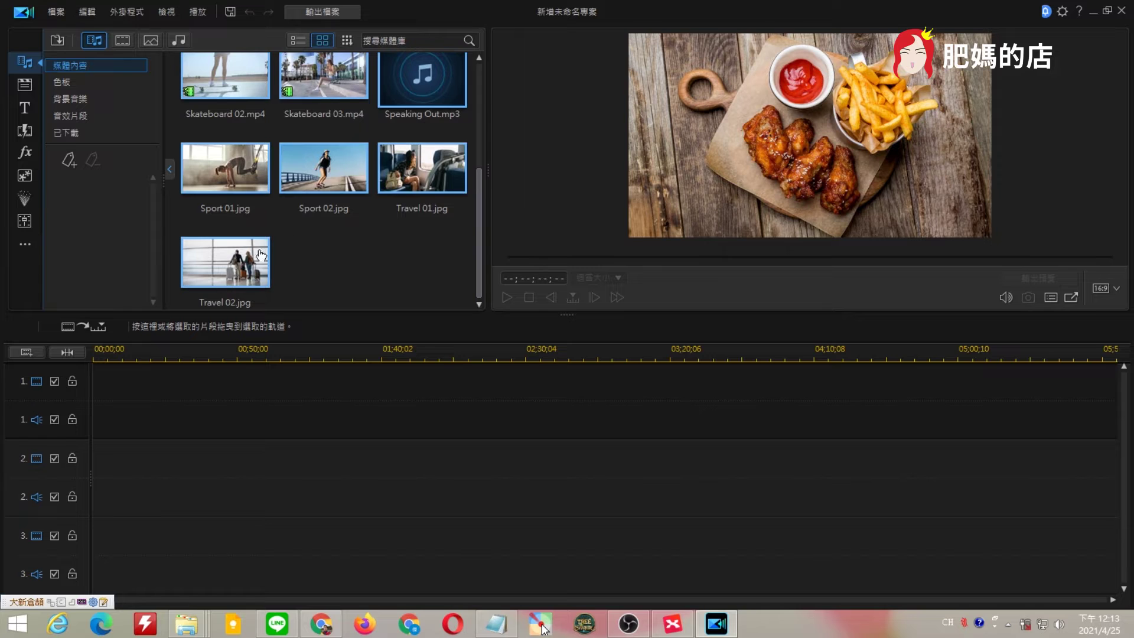
scroll(376, 212, "up", 3)
right_click(331, 84)
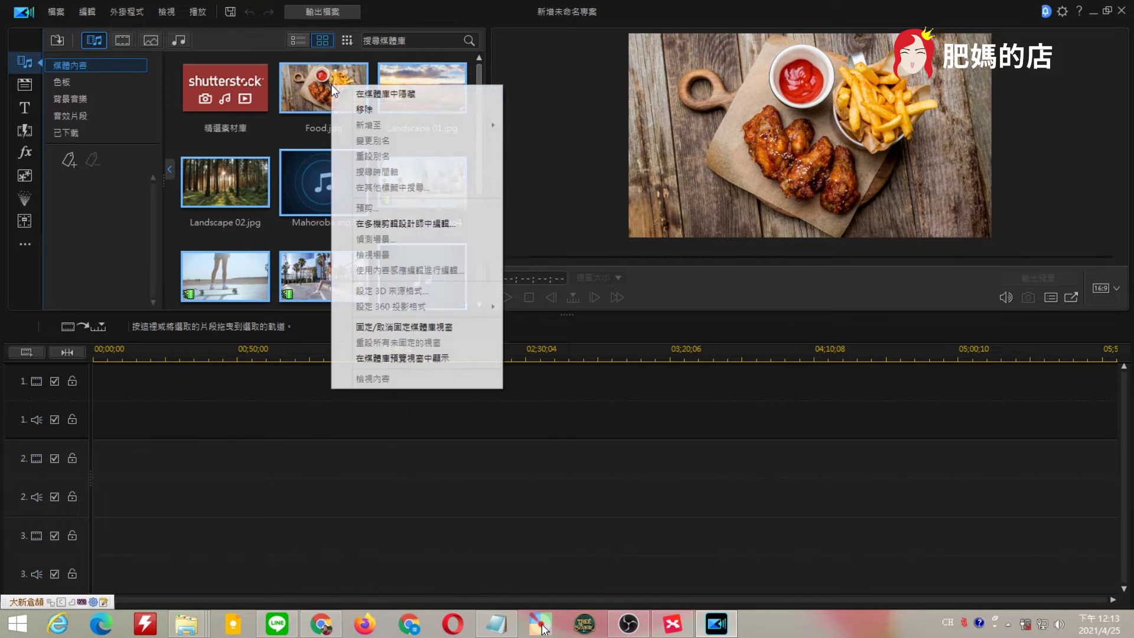
left_click(366, 110)
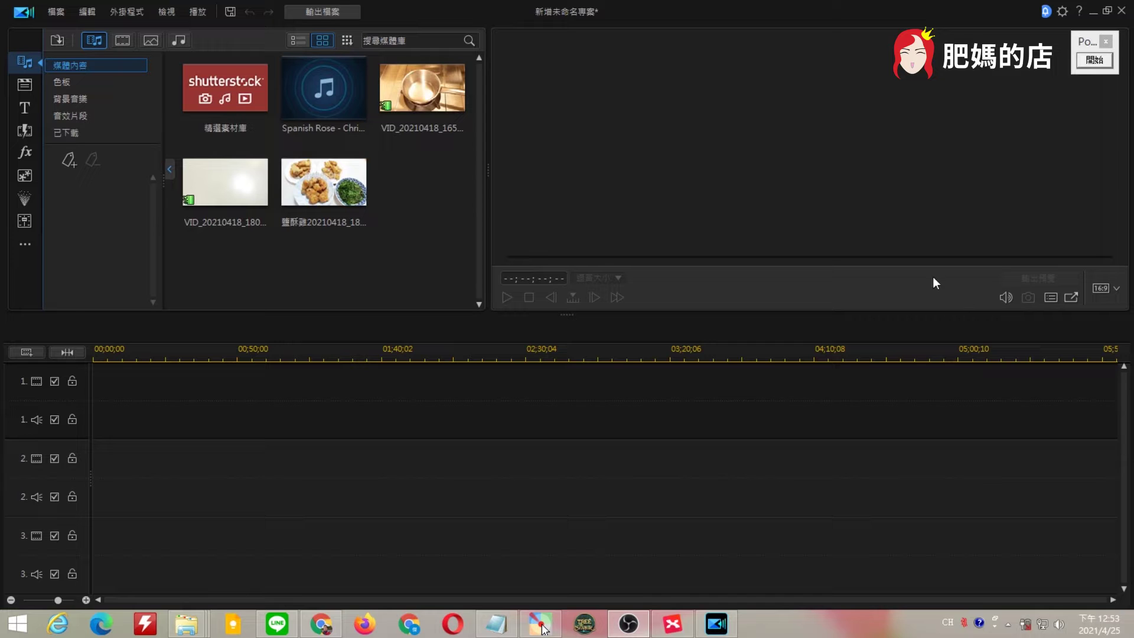
- Switch to File Explorer and create a folder named 自動存檔 at the root of the Y: drive
left_click(1092, 10)
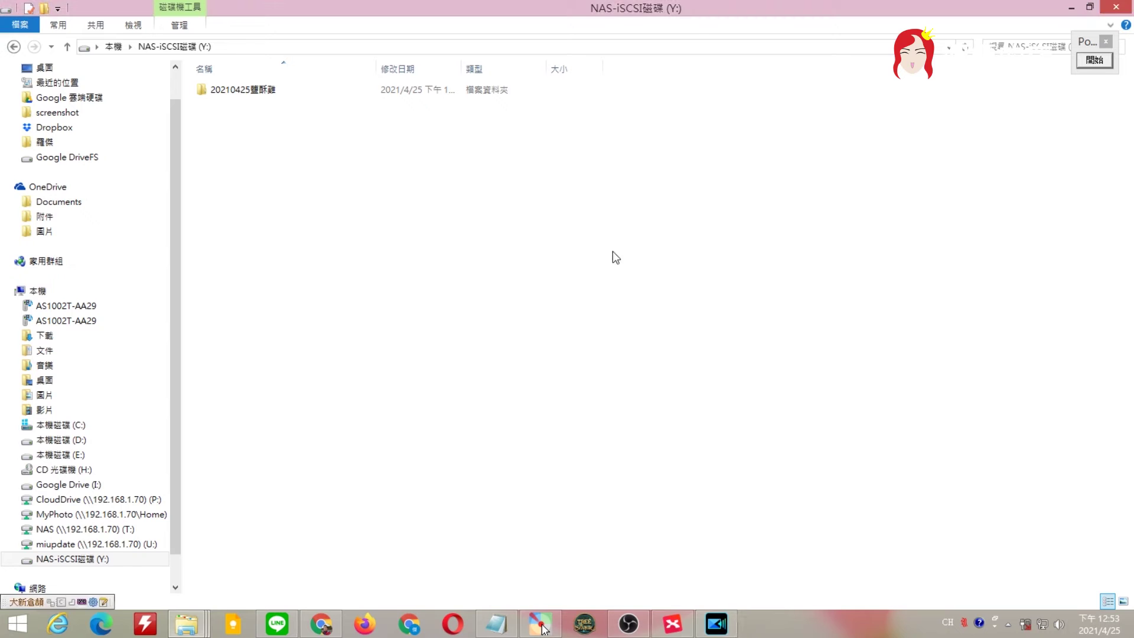
right_click(350, 249)
mouse_move(420, 467)
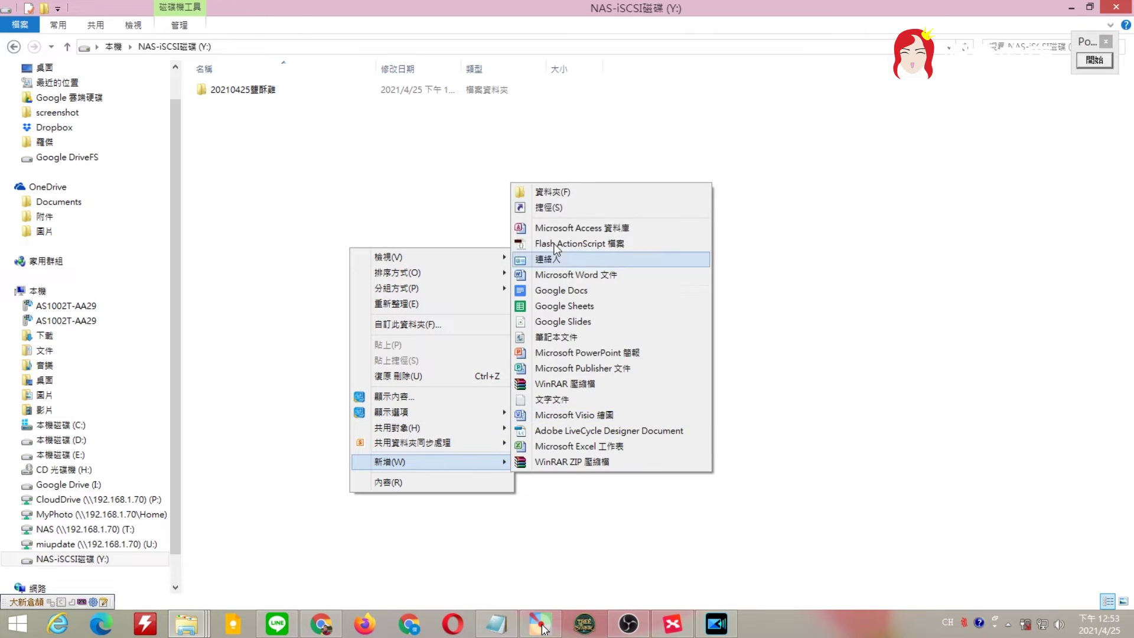
left_click(575, 192)
type("自動")
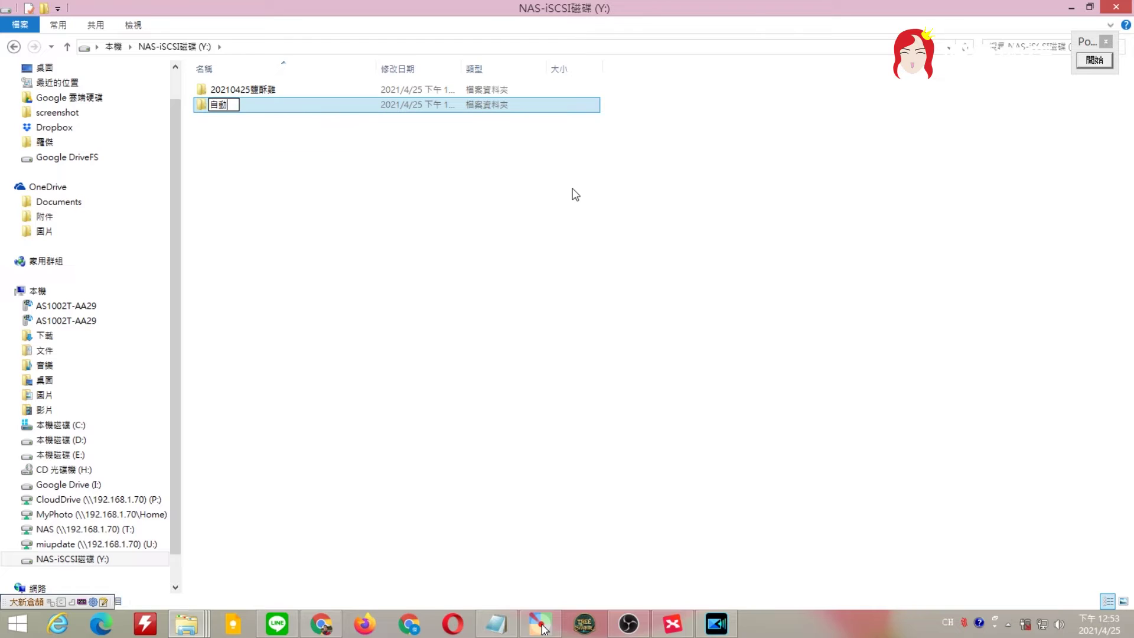
type("存檔")
key("Return")
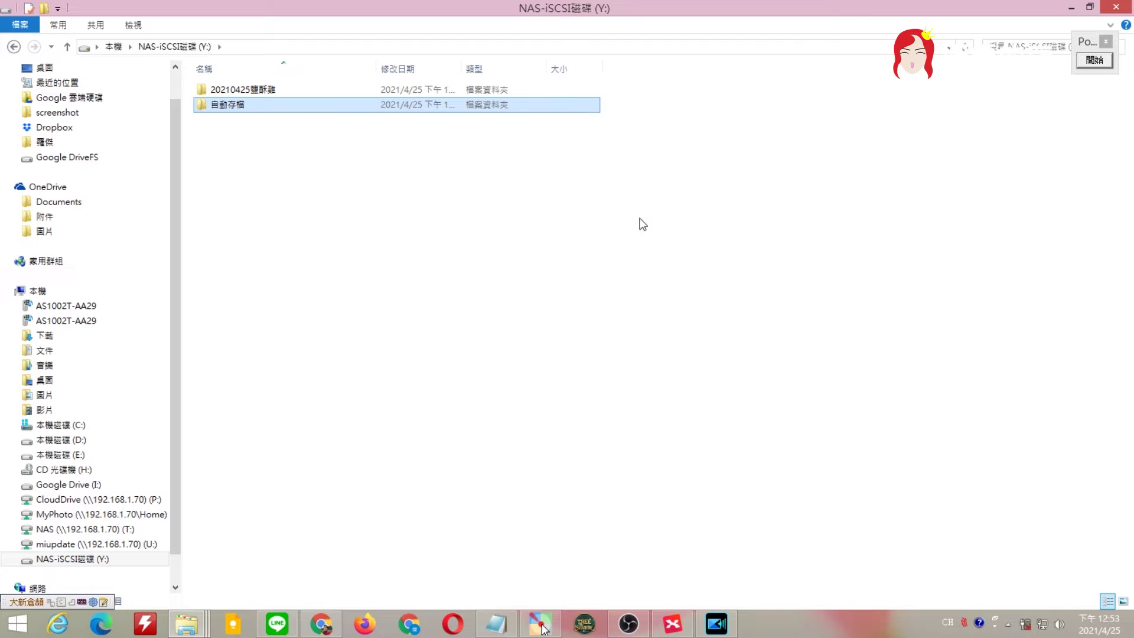
- Switch back to PowerDirector and set the project auto-save interval to 2 minutes in the 專案 preferences
left_click(585, 284)
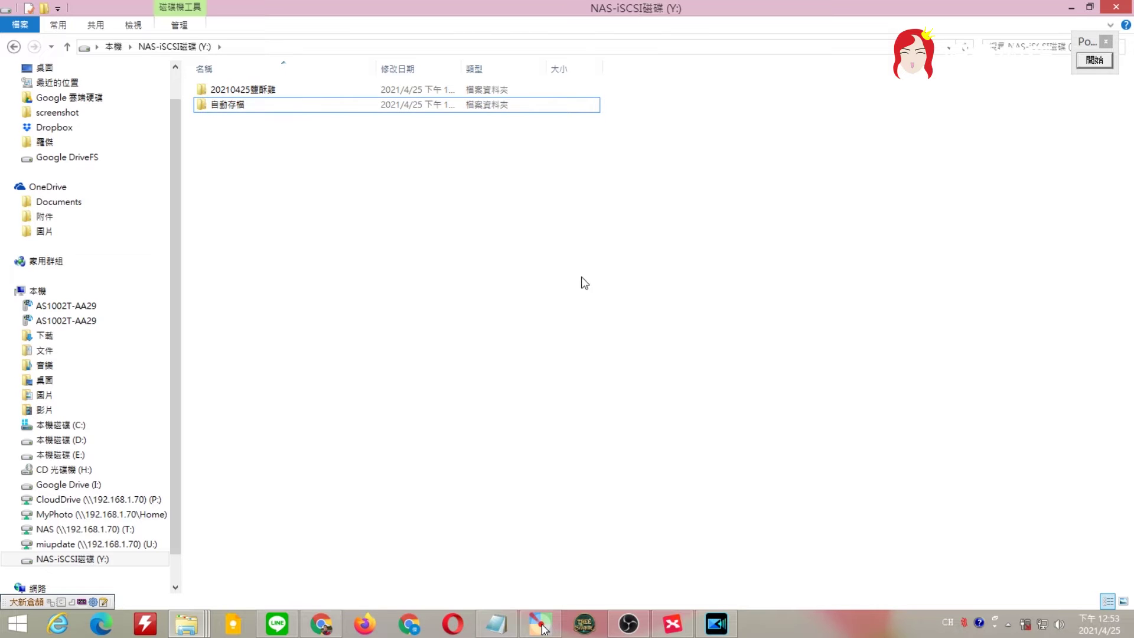
left_click(717, 623)
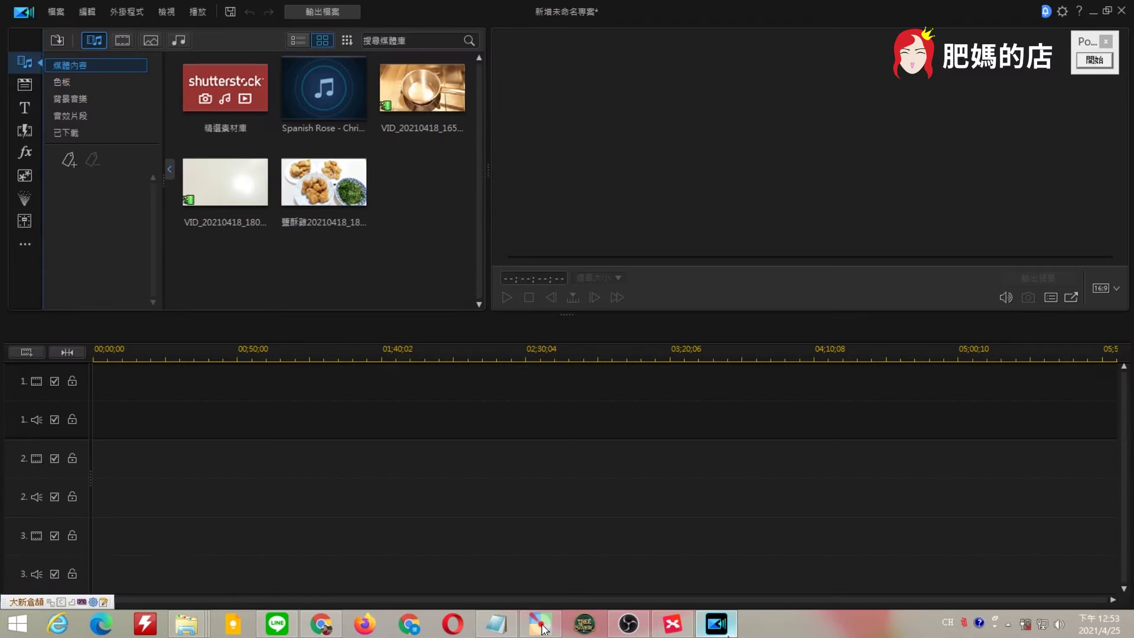
left_click(87, 11)
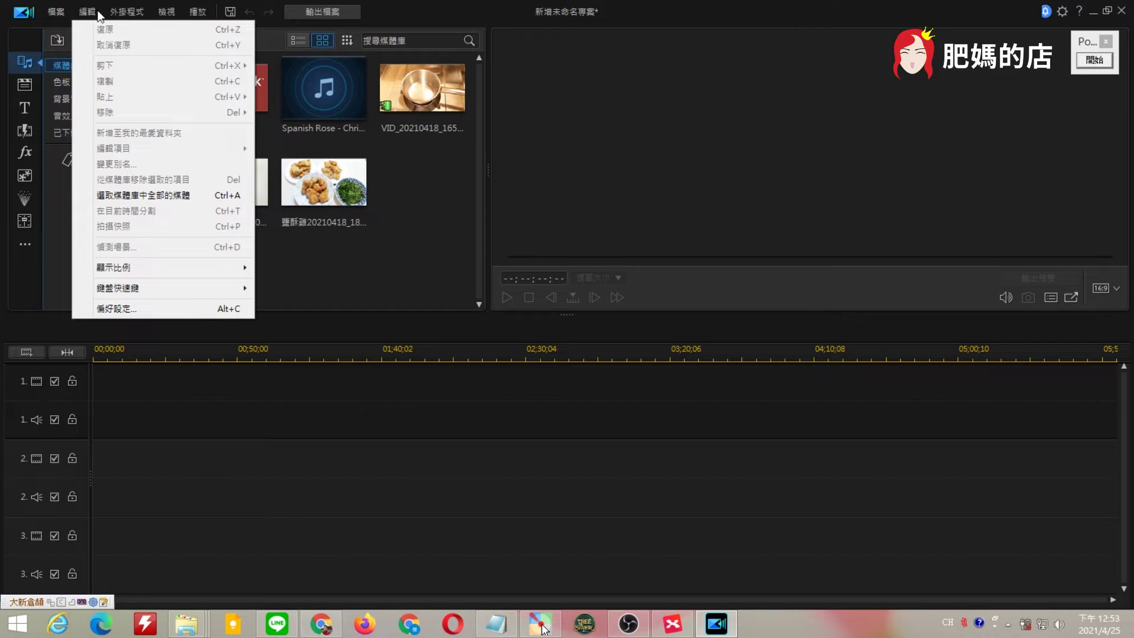
left_click(151, 308)
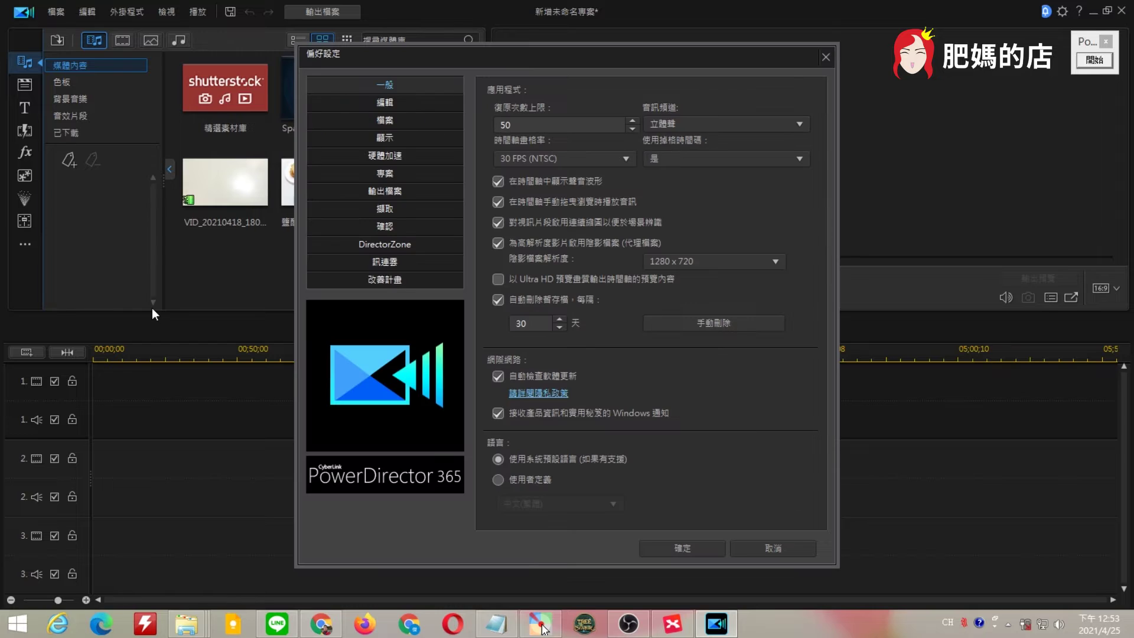
left_click(394, 173)
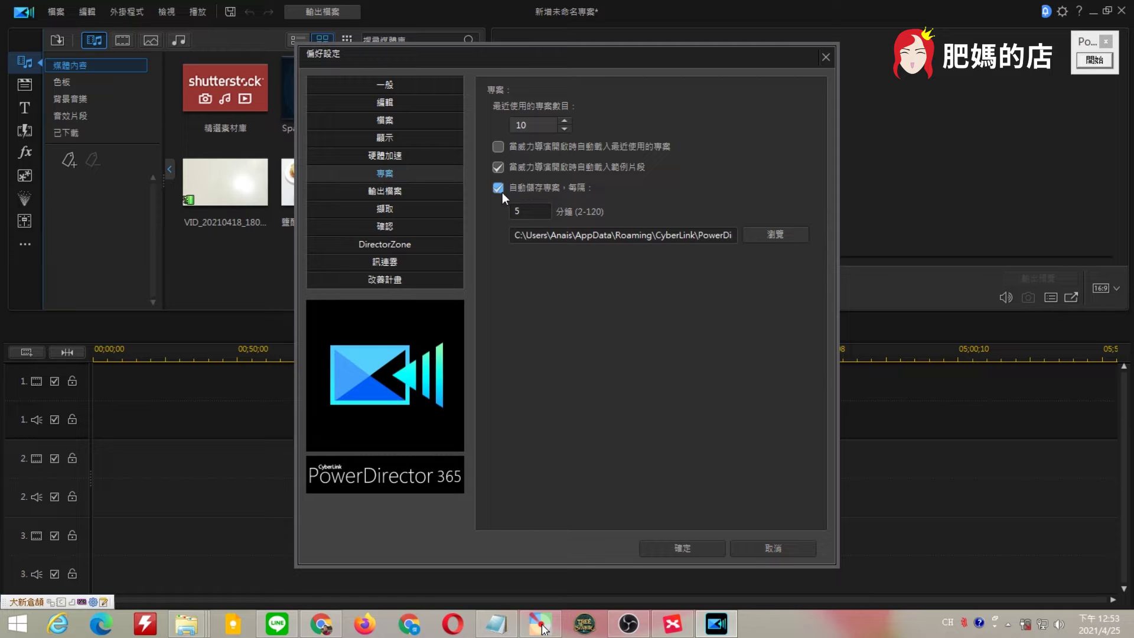
double_click(533, 211)
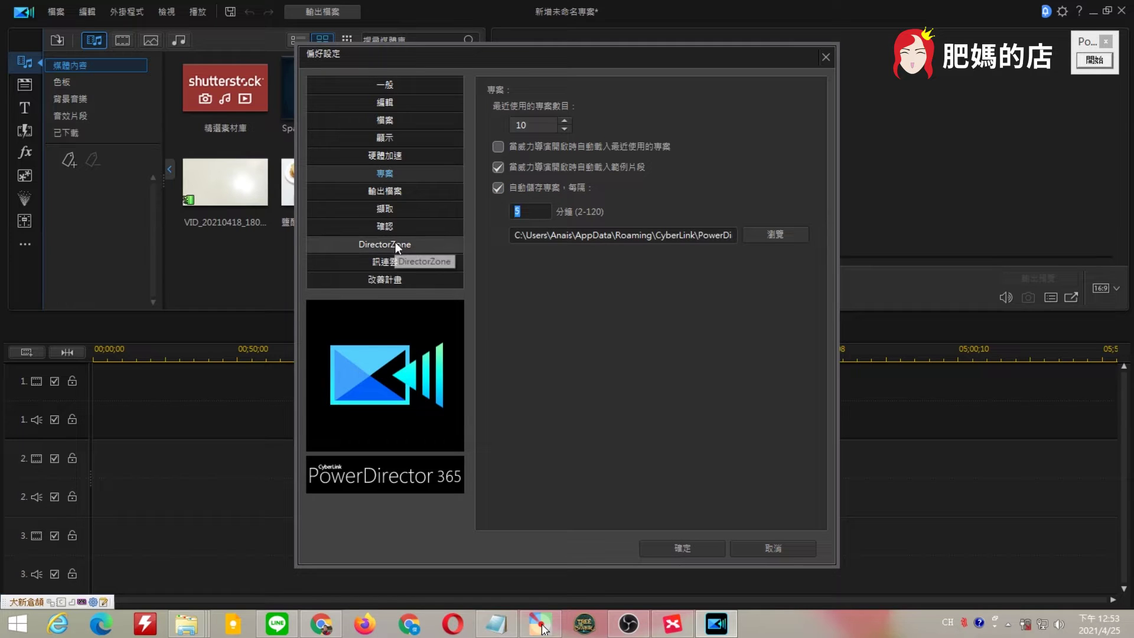
type("2")
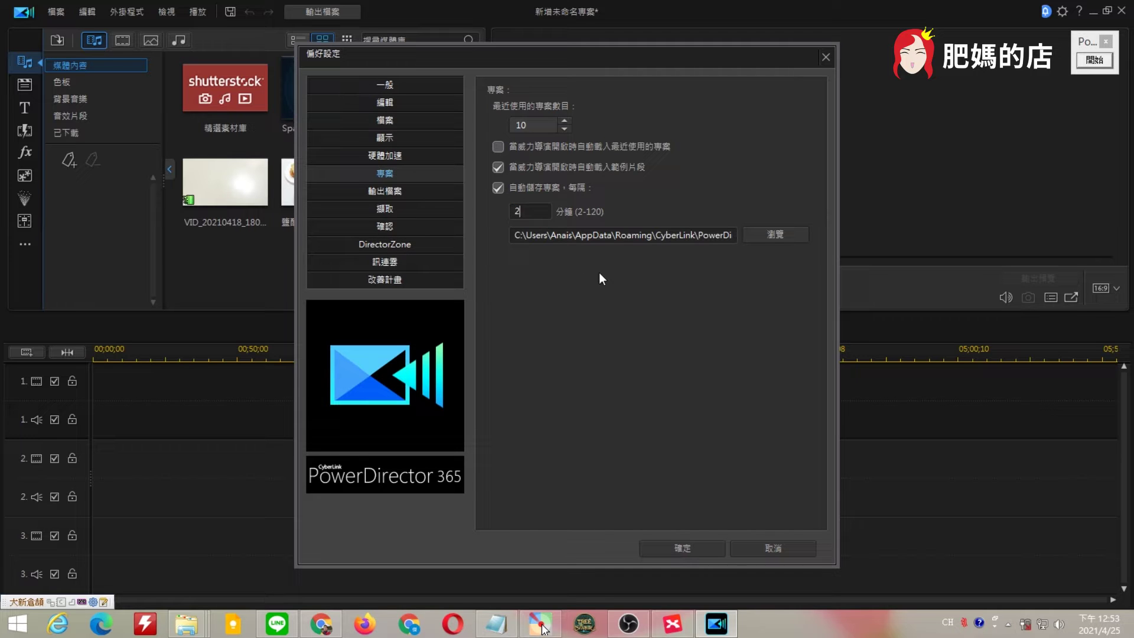
- Set the auto-save location to the 自動存檔 folder on the Y: drive and apply the preferences
left_click(771, 234)
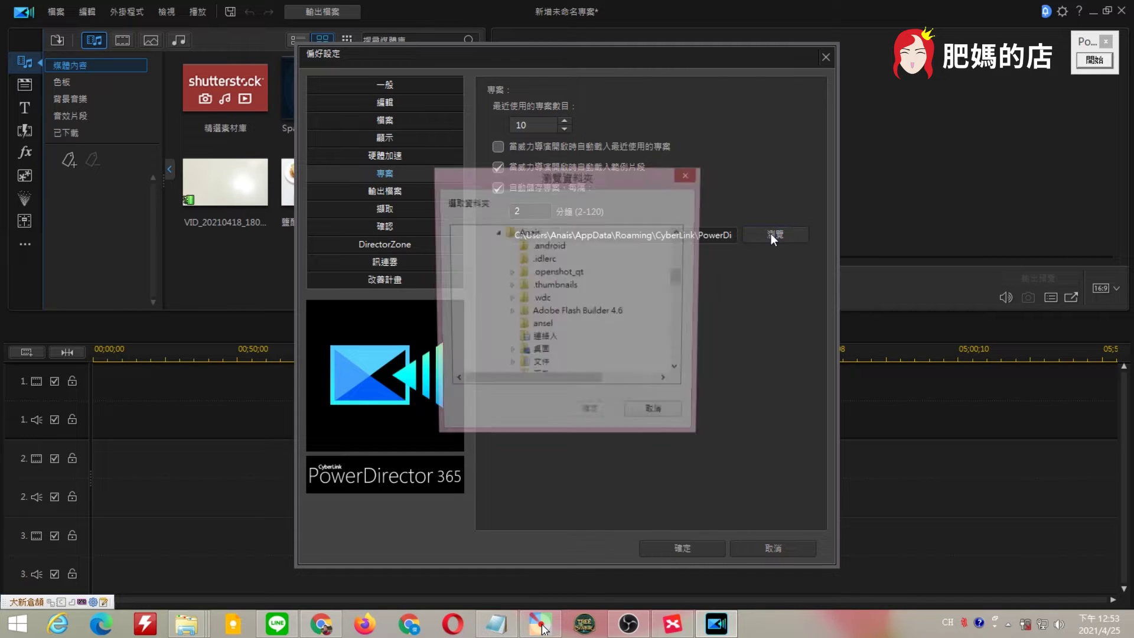
left_click(496, 232)
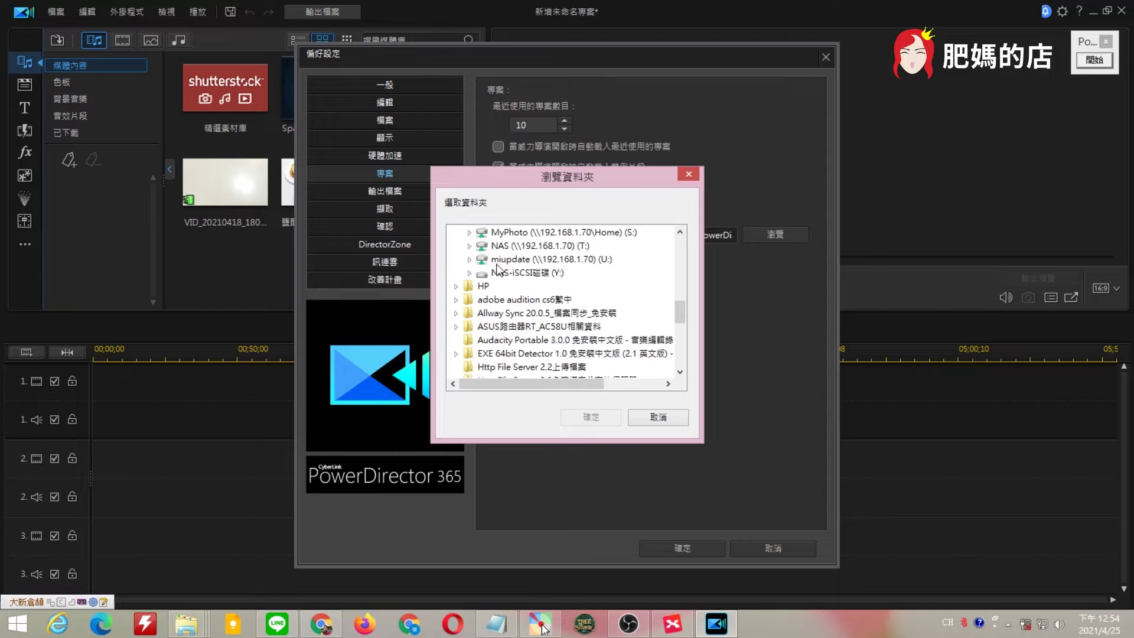
scroll(502, 272, "up", 2)
scroll(463, 307, "down", 2)
left_click(471, 273)
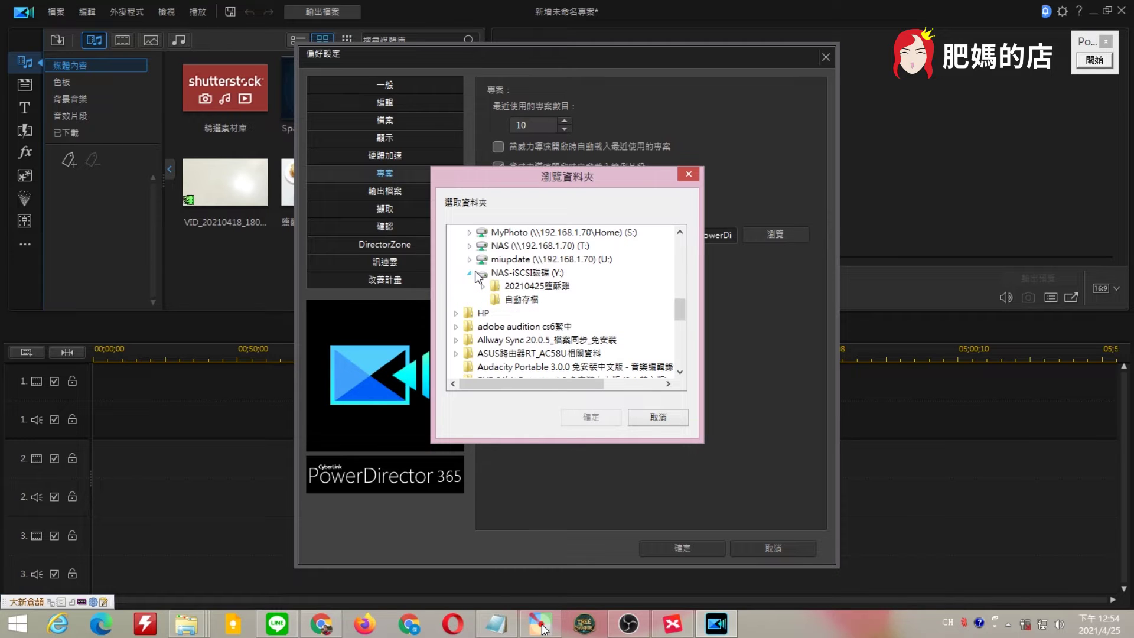
left_click(512, 302)
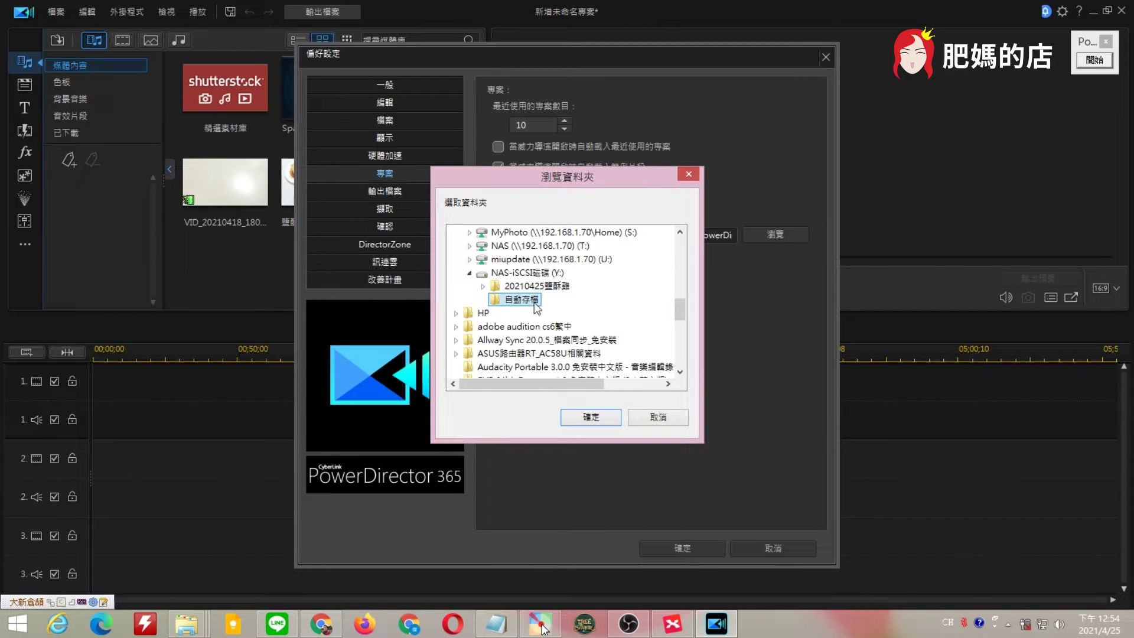
left_click(570, 417)
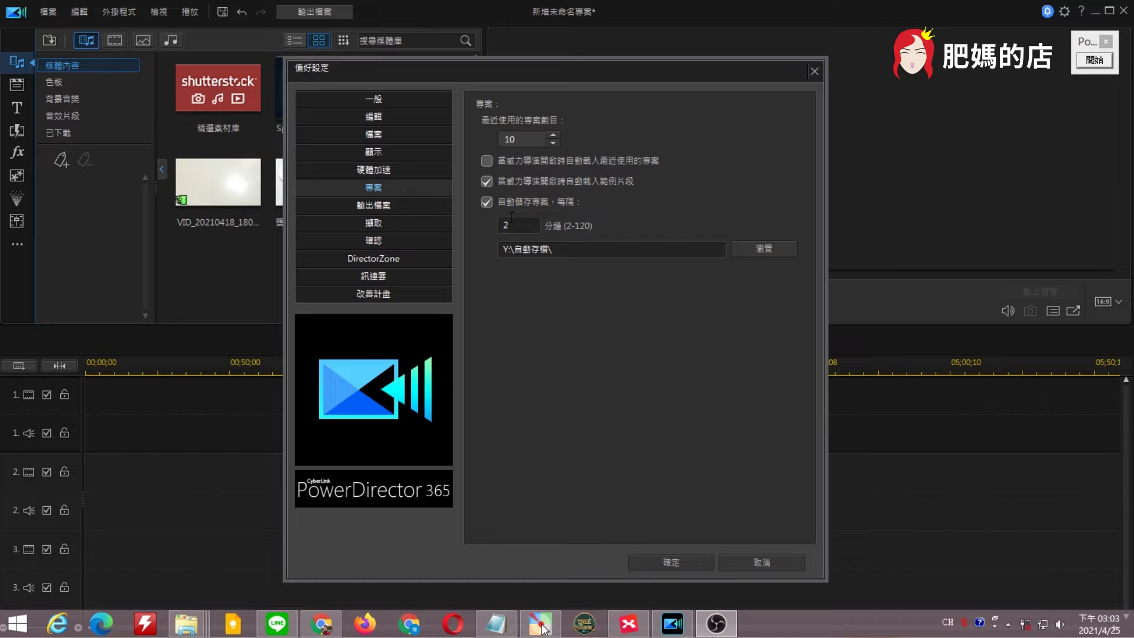
left_click_drag(563, 250, 501, 250)
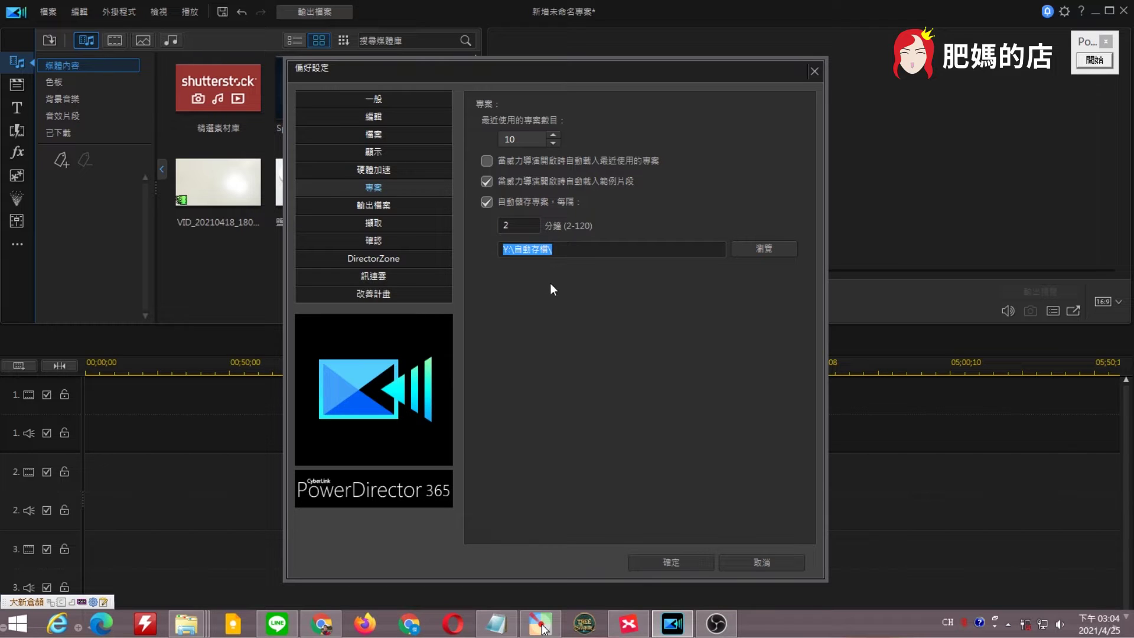
left_click(584, 249)
left_click_drag(547, 254, 476, 252)
left_click(594, 251)
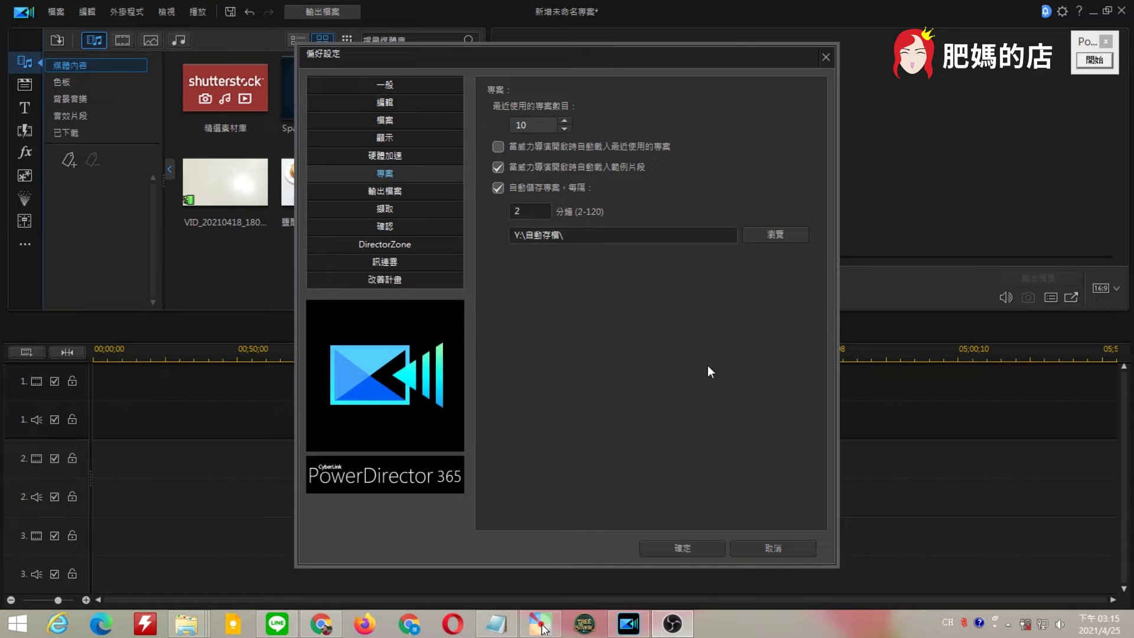
left_click(683, 555)
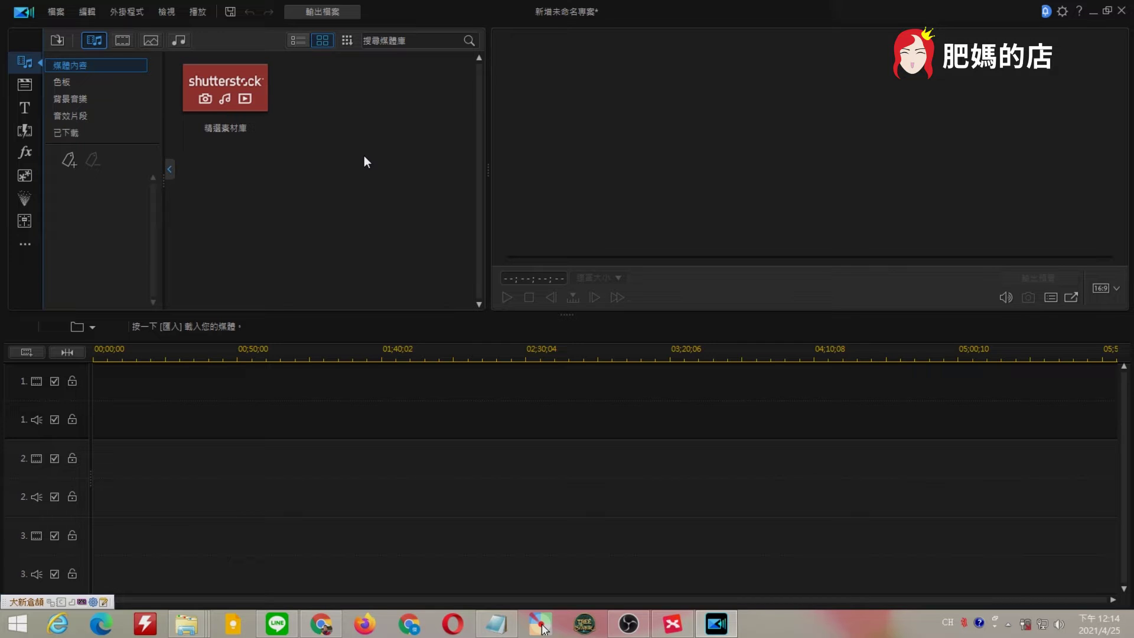
- Import the 20210425鹽酥雞 media folder from the Y: drive, including its subfolders, into the media library
left_click(59, 13)
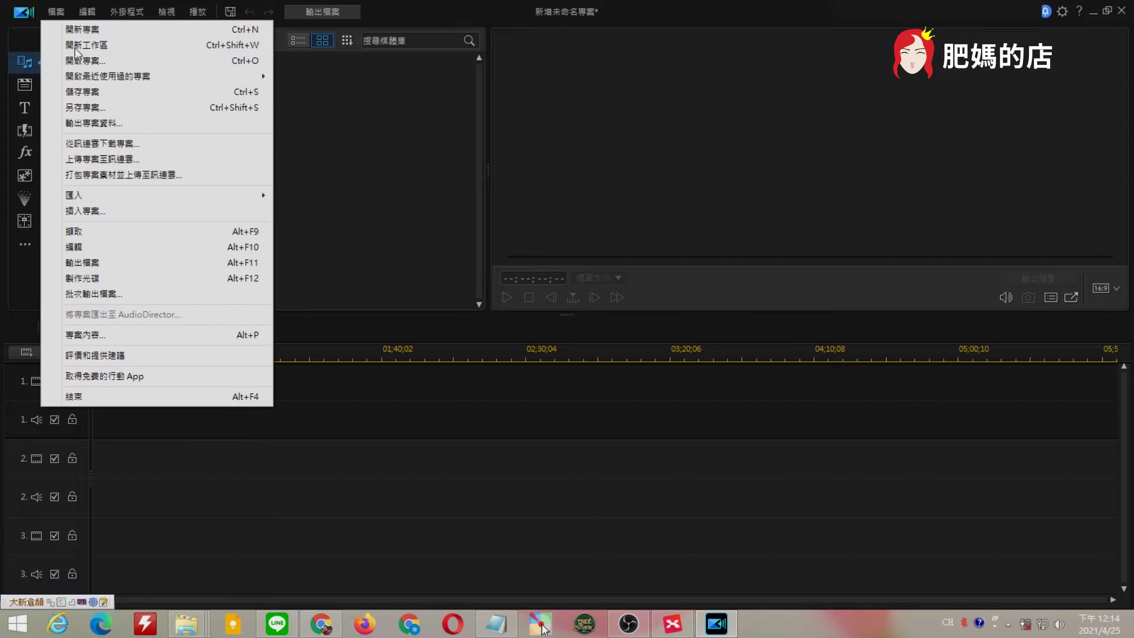
mouse_move(211, 194)
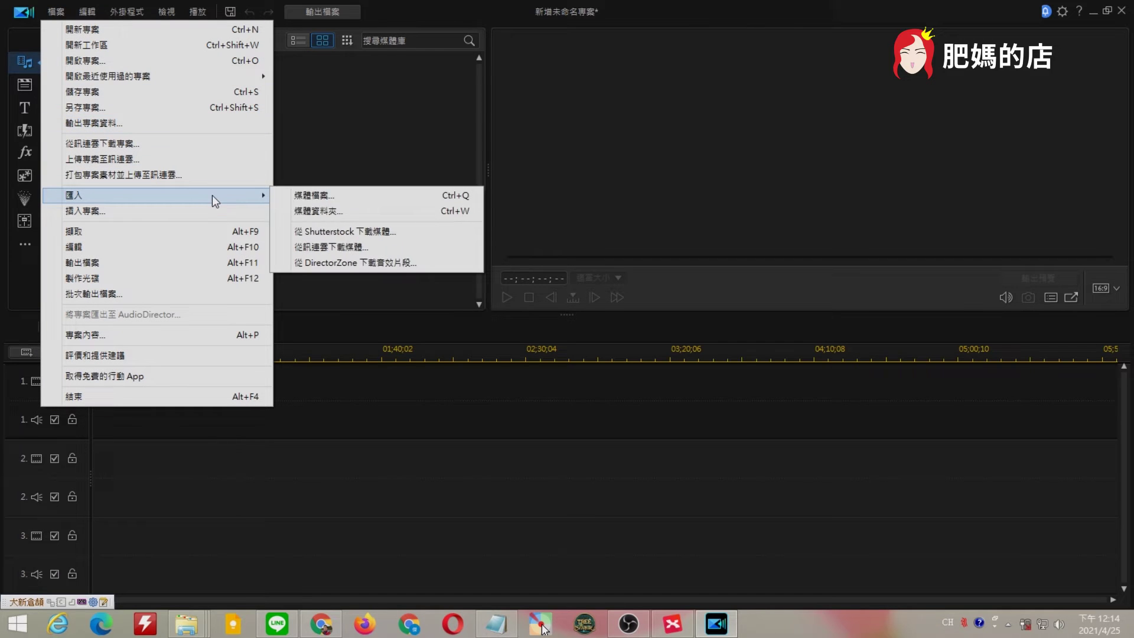
left_click(360, 212)
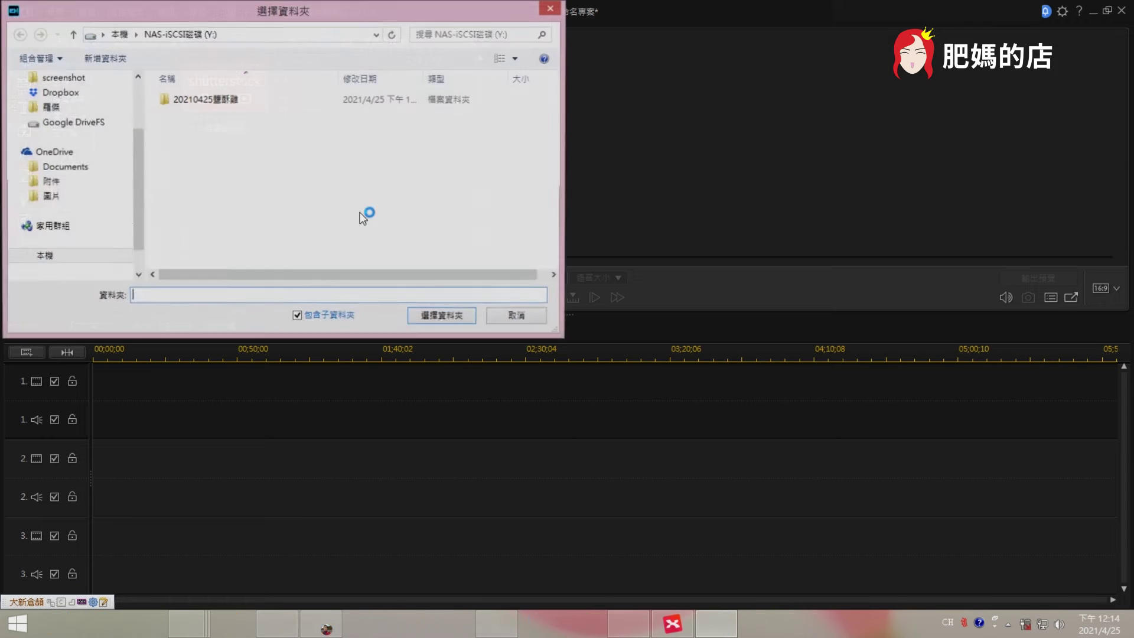
left_click(205, 96)
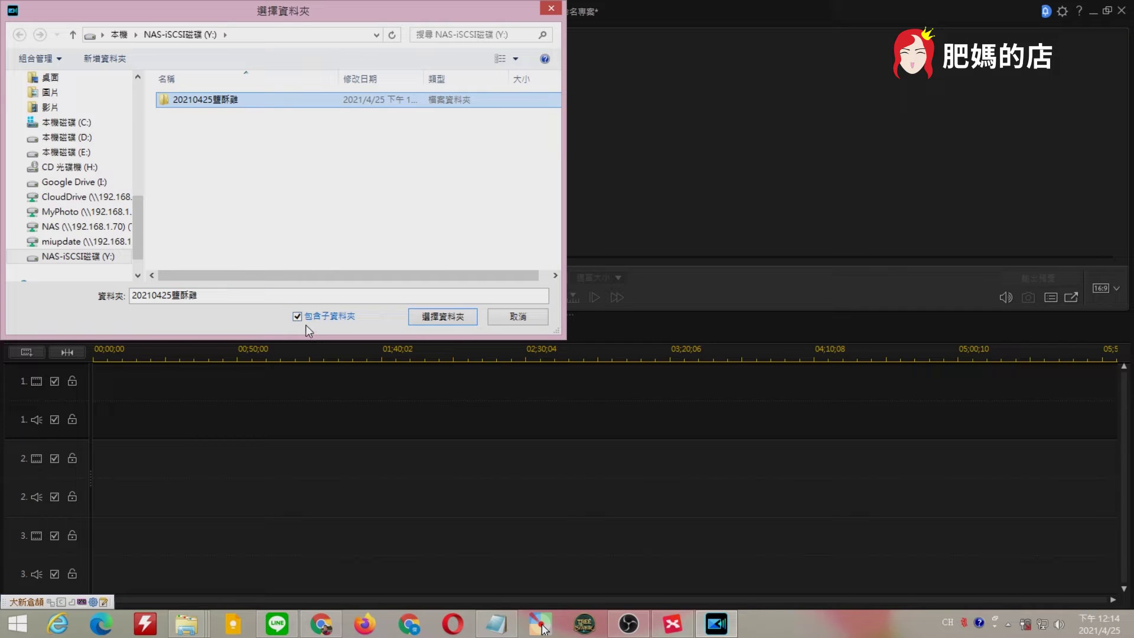
left_click(429, 319)
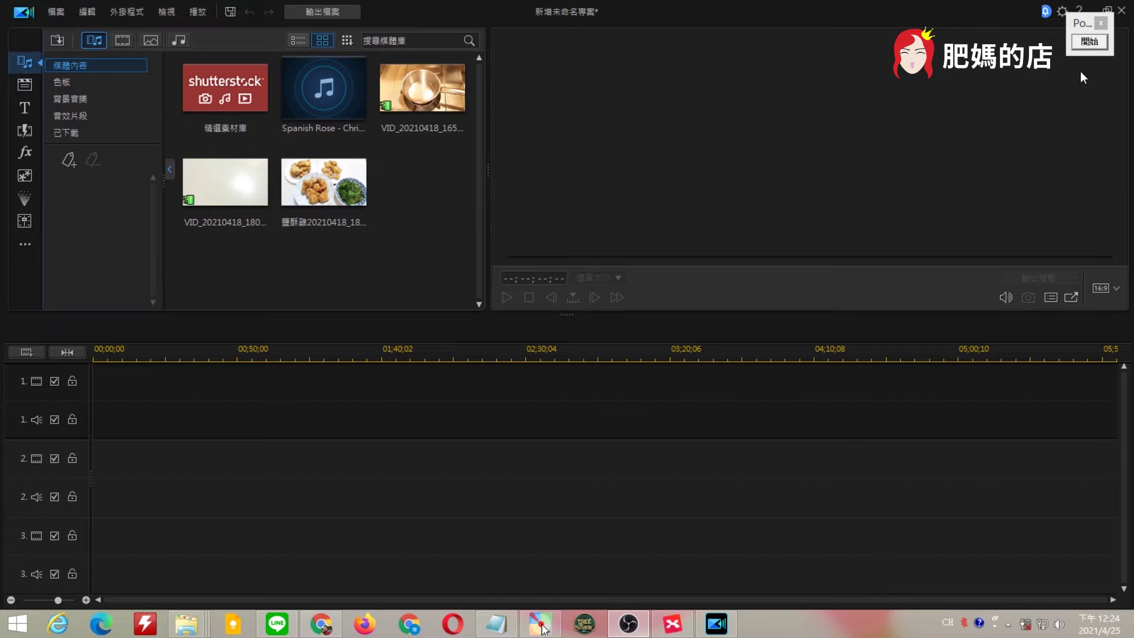
- Annotate the screen with a red rectangle around the media library and a red arrow to the media type filters, clearing each mark
left_click(1090, 42)
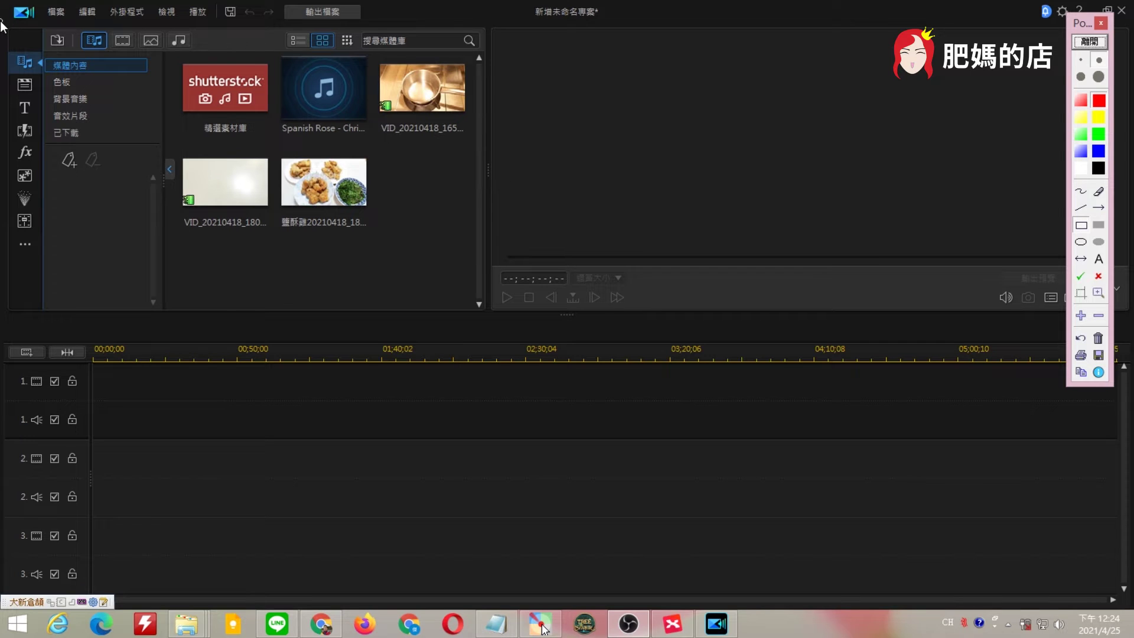
left_click_drag(3, 22, 495, 325)
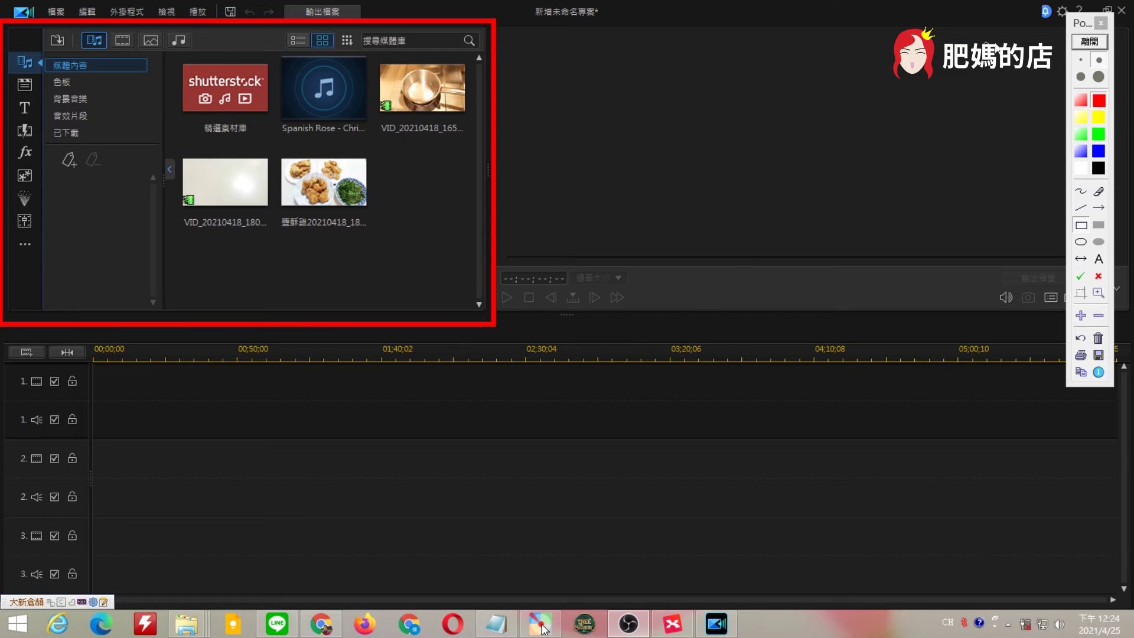
left_click(1084, 43)
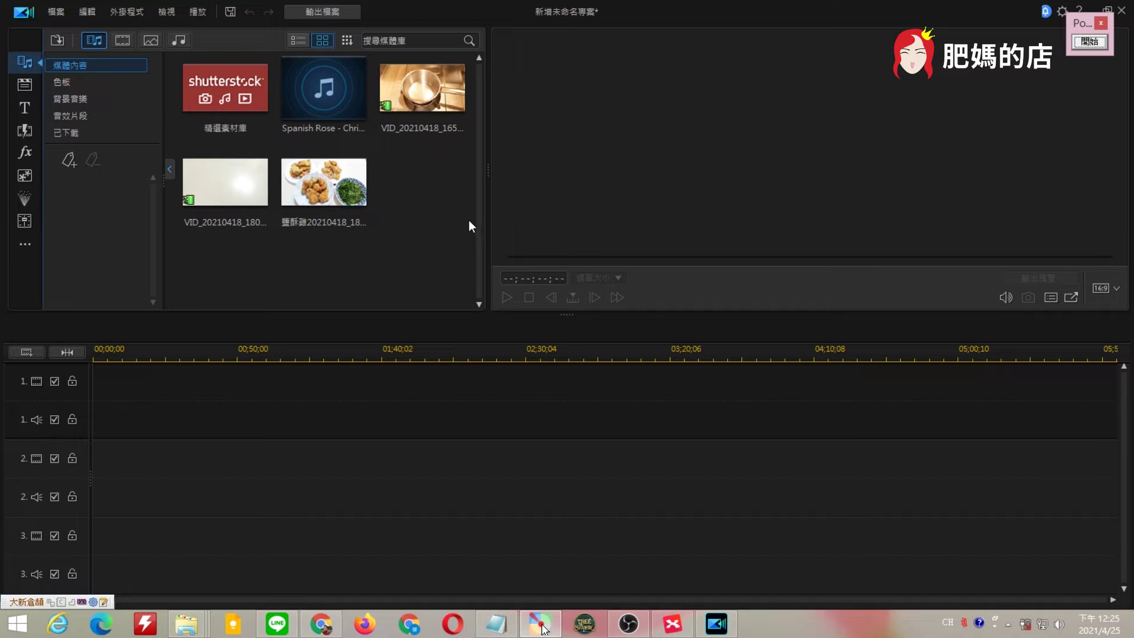
left_click(1086, 43)
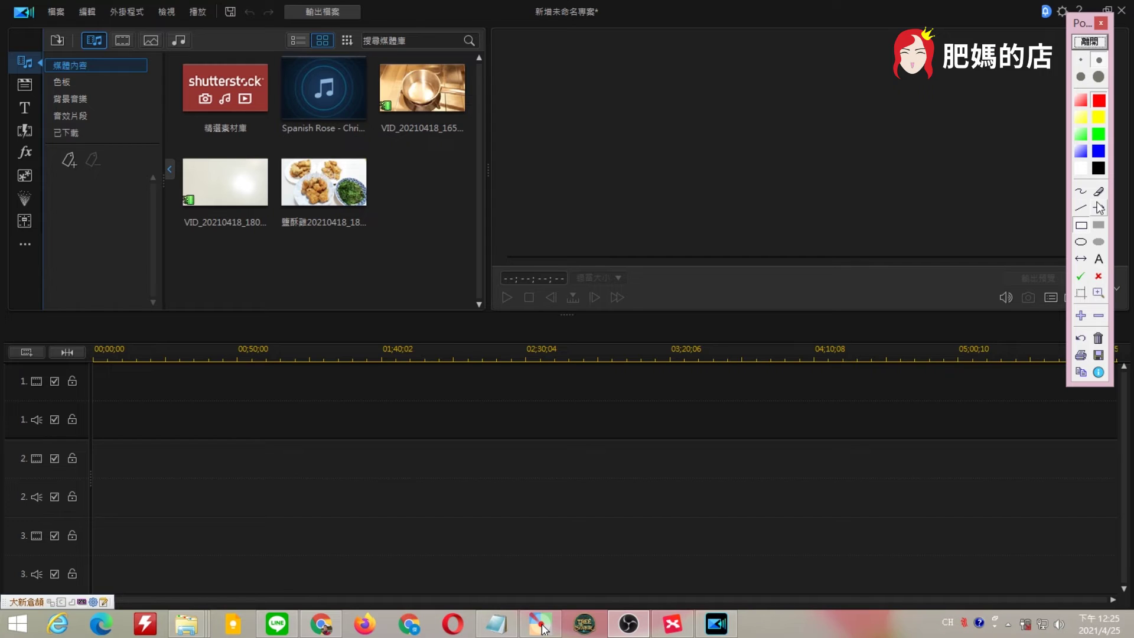
left_click_drag(258, 193, 137, 58)
scroll(129, 52, "up", 5)
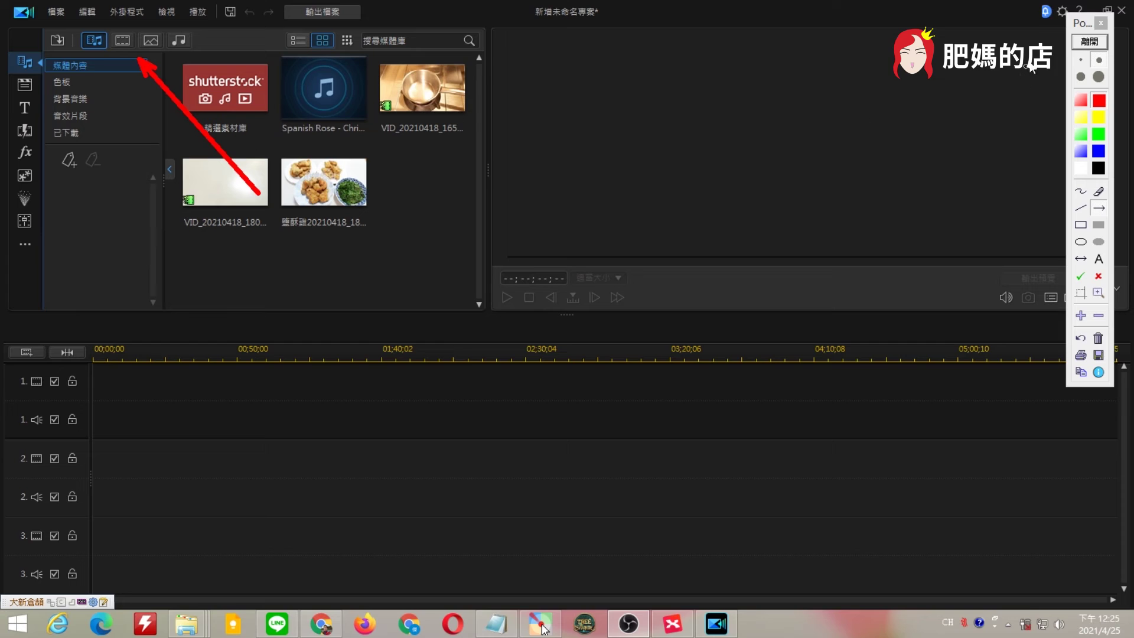
left_click(1090, 42)
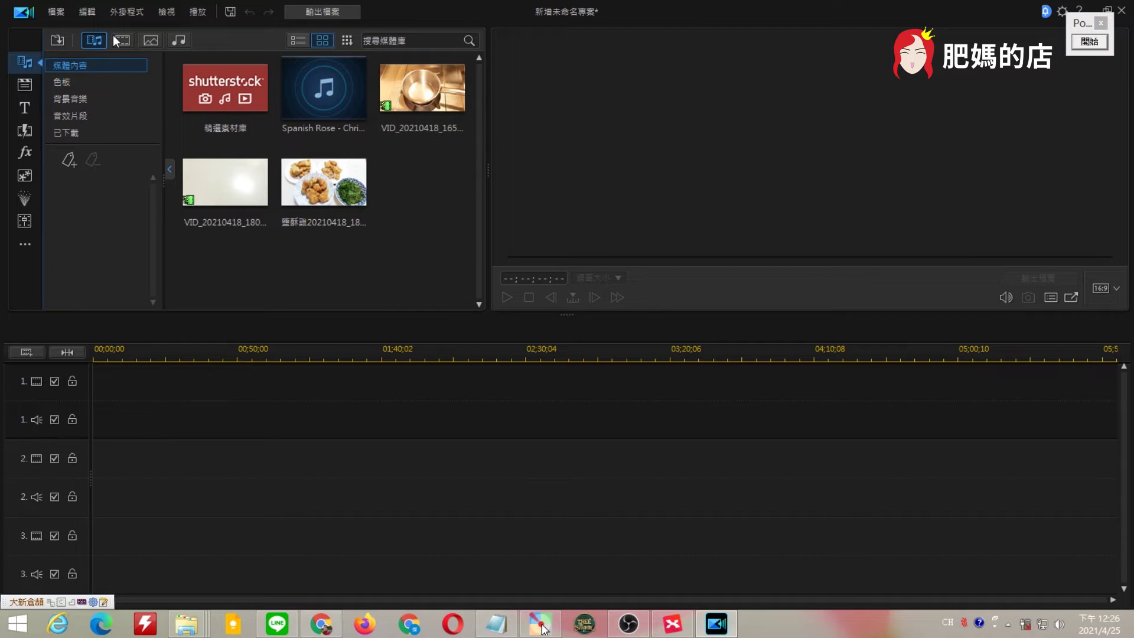
- View the library filtered to videos, photos and music in turn, and return to showing all media
left_click(322, 107)
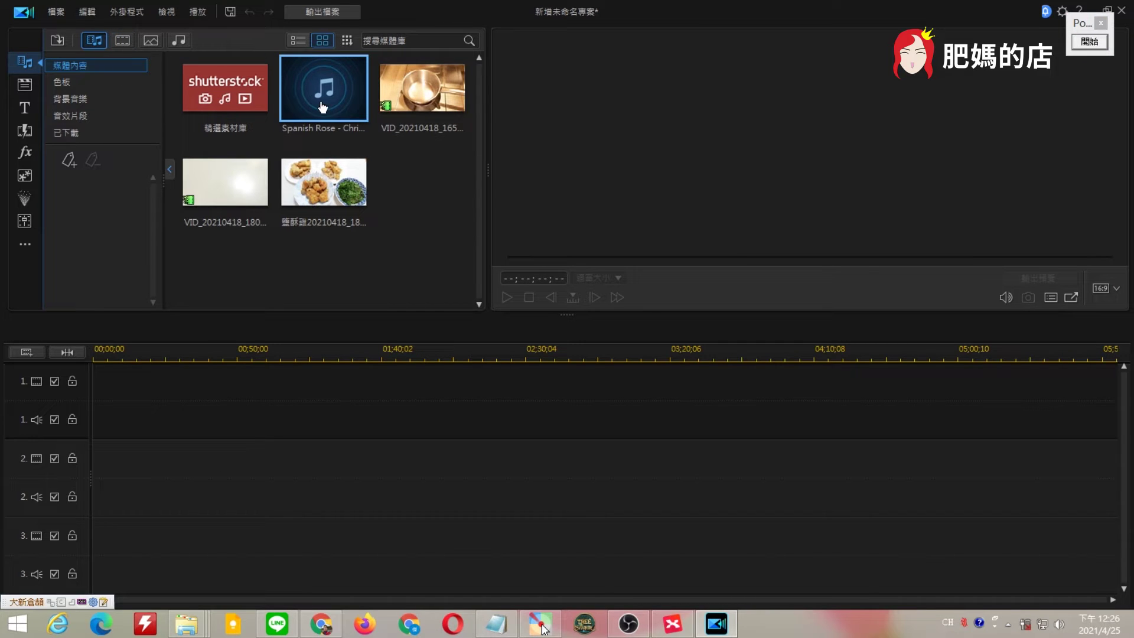
left_click(123, 41)
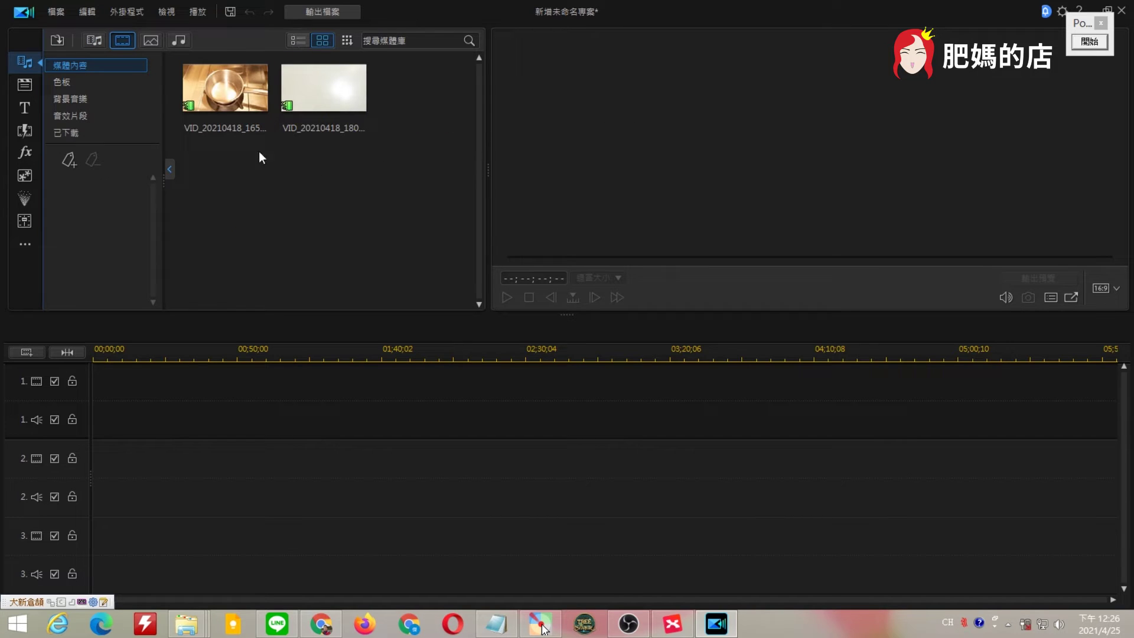
left_click(144, 41)
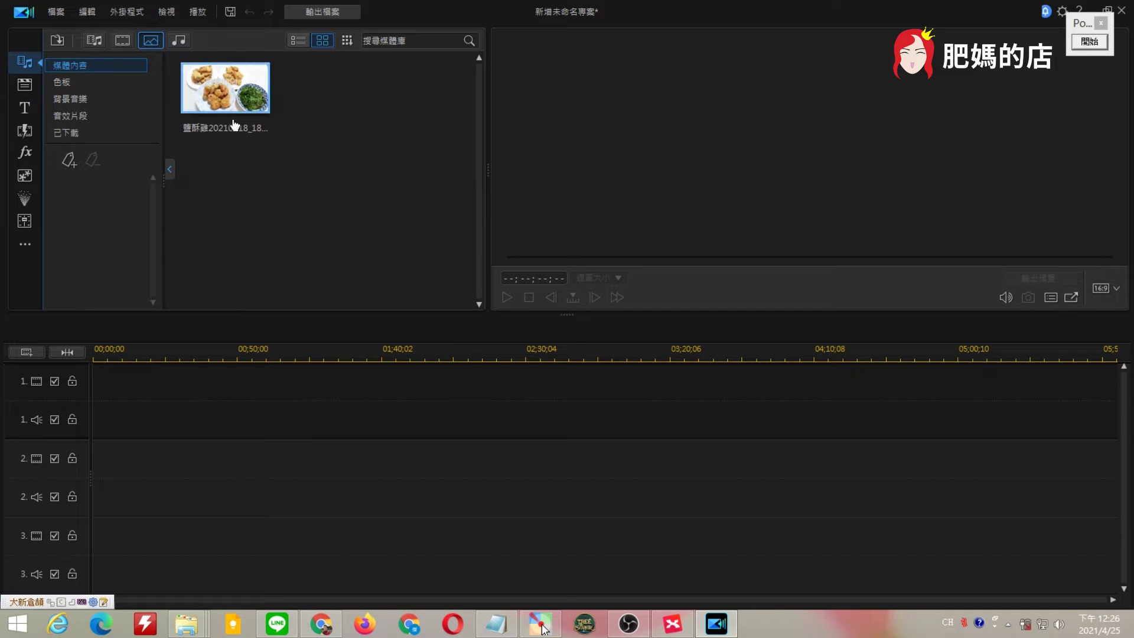
left_click(187, 38)
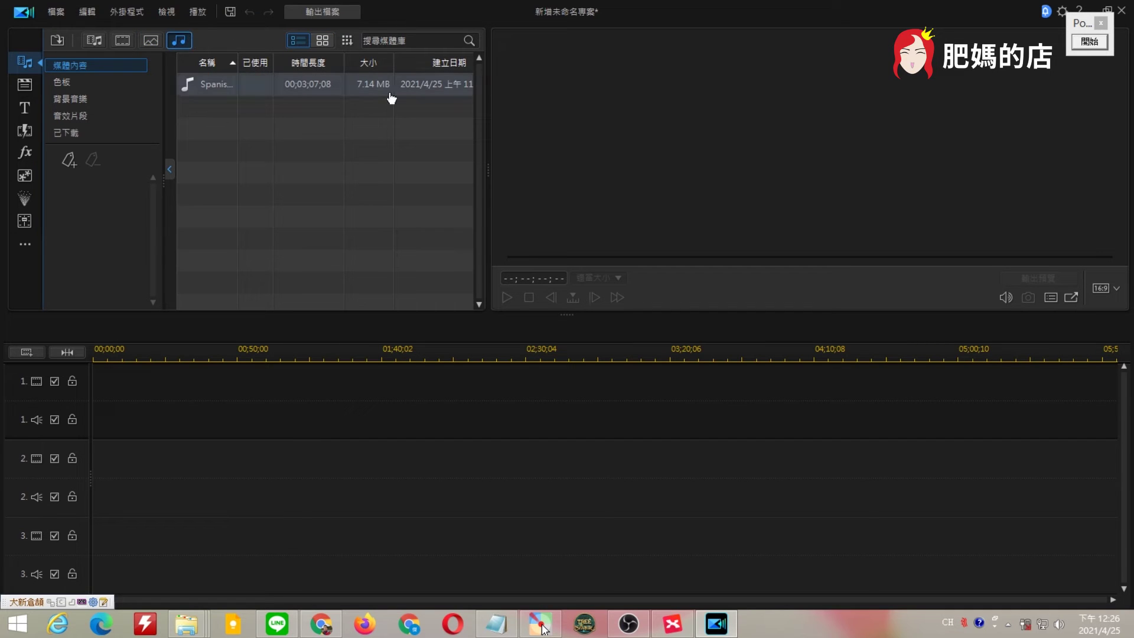
left_click(94, 42)
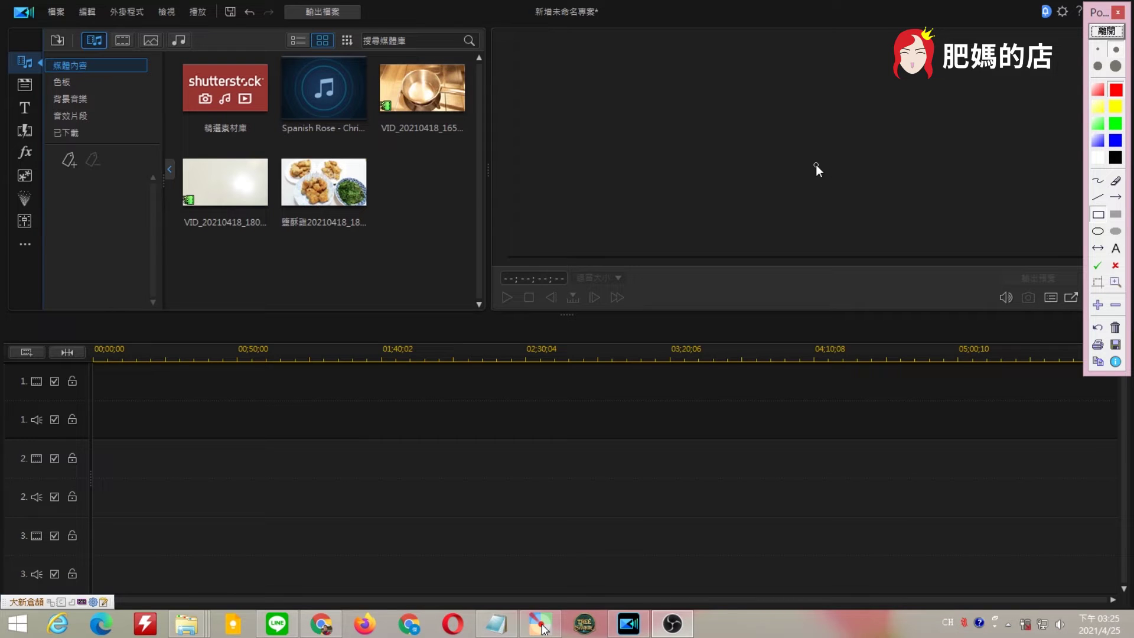
- Outline the media library, the preview window and the timeline with red annotation rectangles
left_click_drag(2, 22, 491, 335)
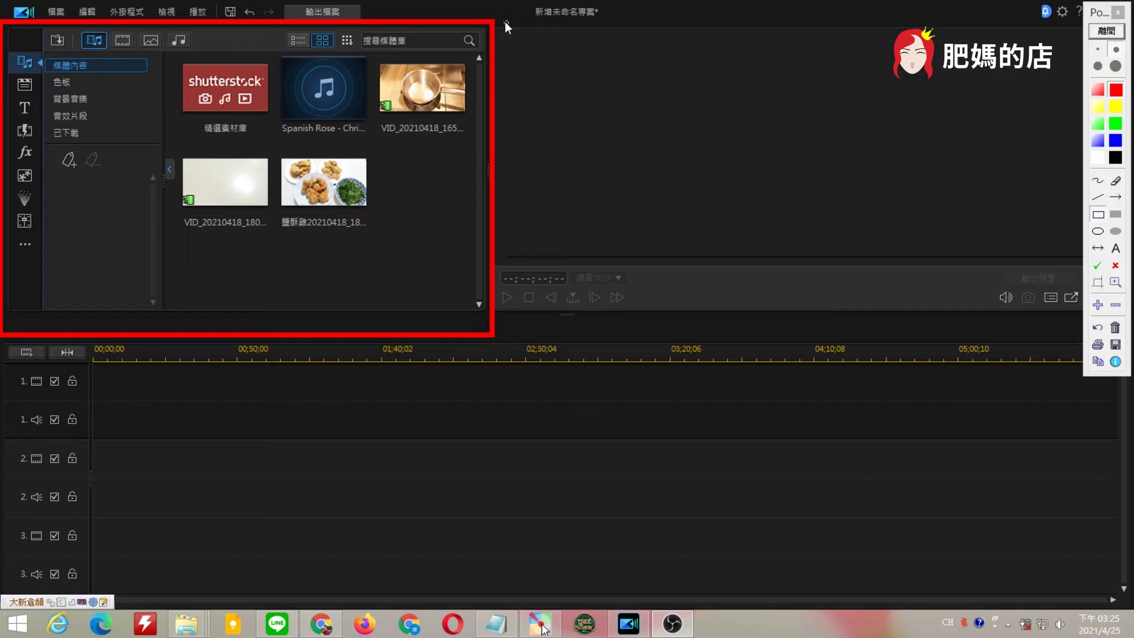
left_click_drag(494, 17, 1132, 333)
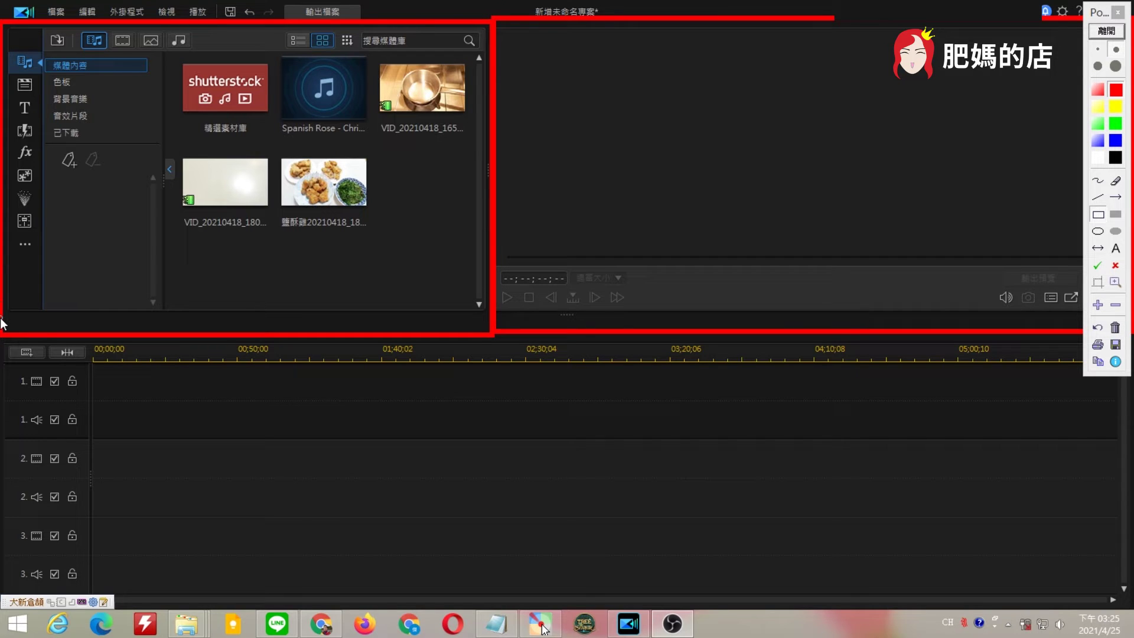
left_click_drag(1, 318, 1132, 608)
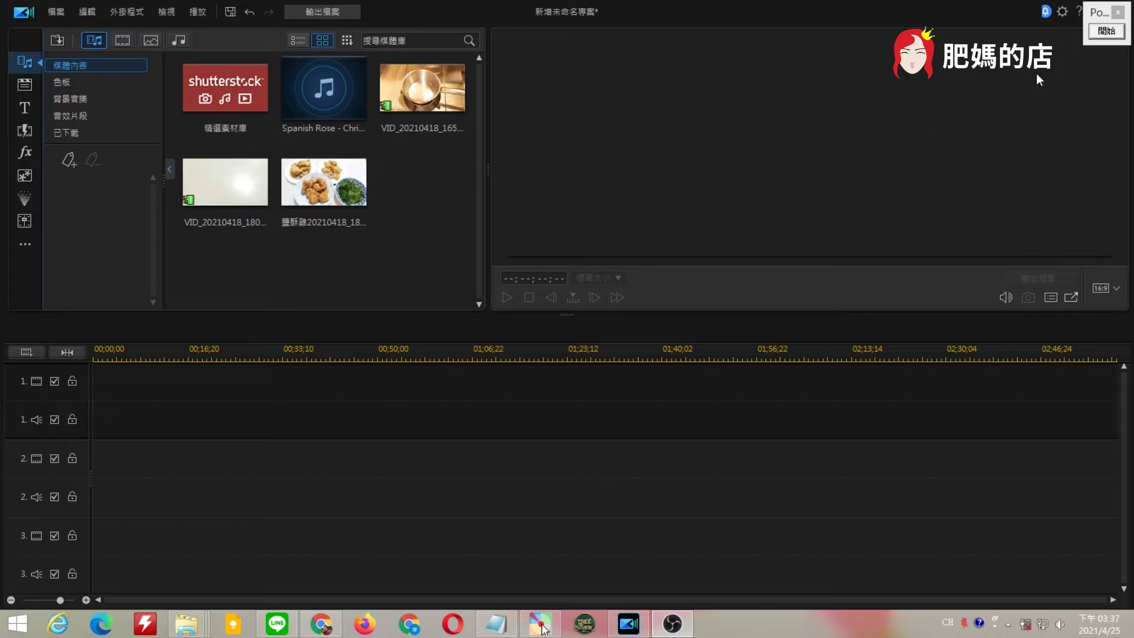
- Restart the screen annotation tool and outline only the preview window with a red rectangle
left_click(1107, 31)
mouse_move(485, 321)
left_mouse_down()
mouse_move(1085, 57)
mouse_move(1116, 25)
left_mouse_up()
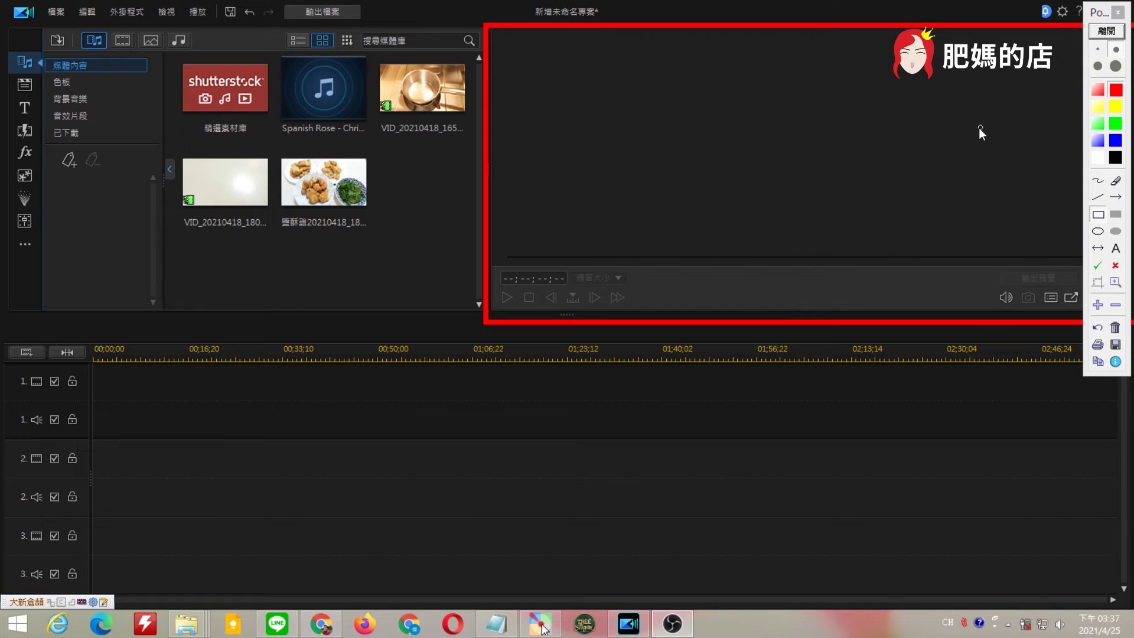
- Stop annotating the screen and preview the VID_20210418_165 saucepan clip from the library, scrubbing to about 10 seconds
left_click(1107, 31)
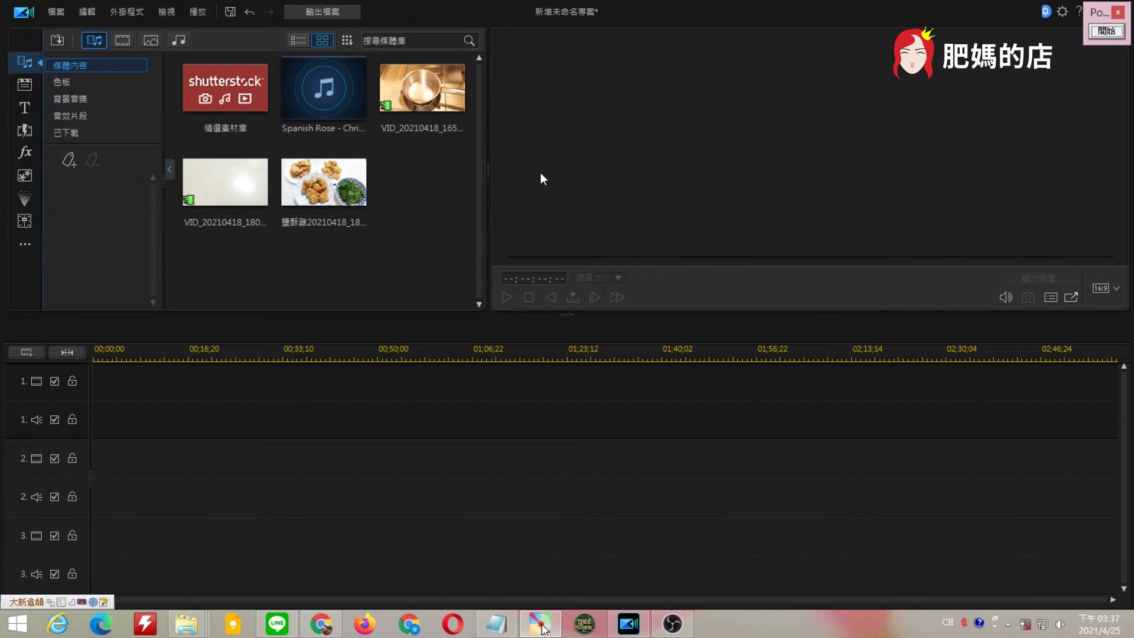
left_click(445, 99)
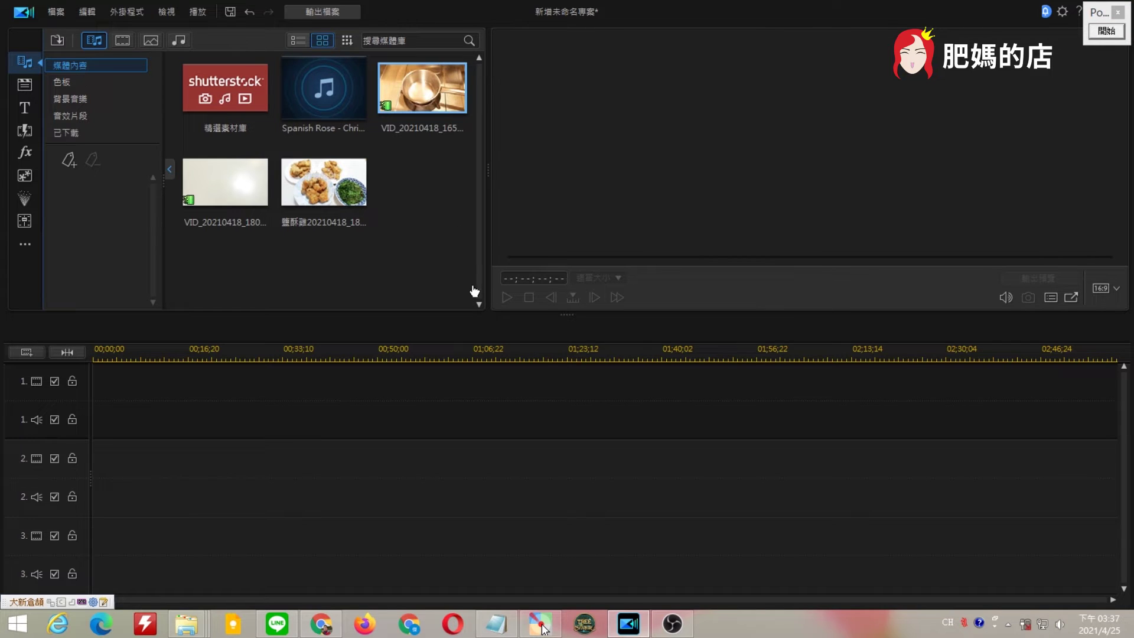
left_click(506, 299)
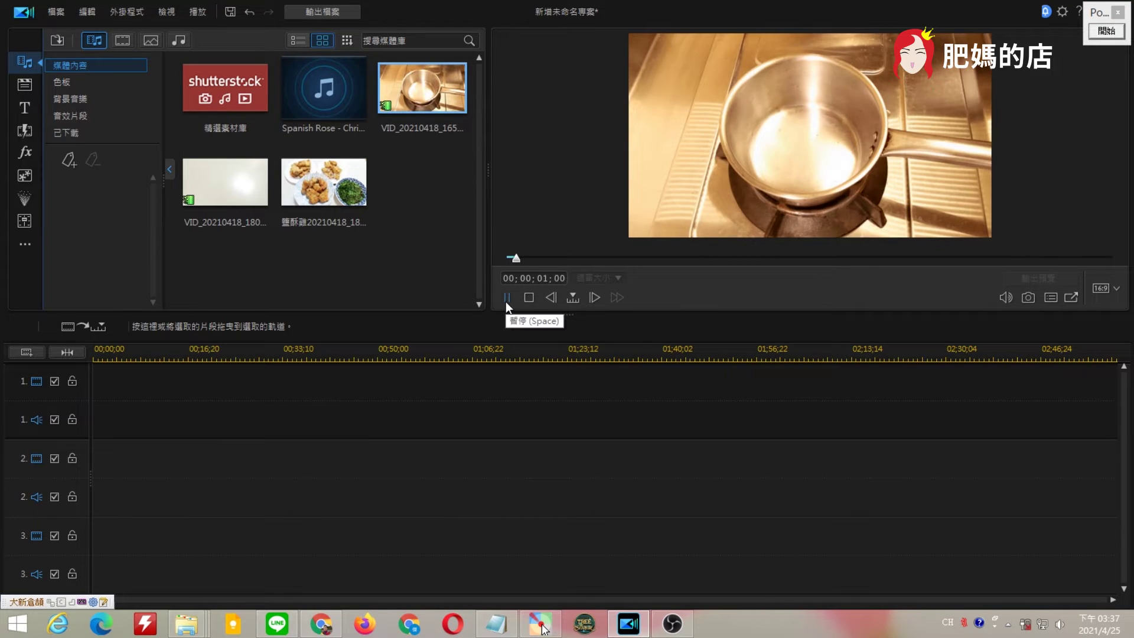
left_click_drag(512, 258, 603, 259)
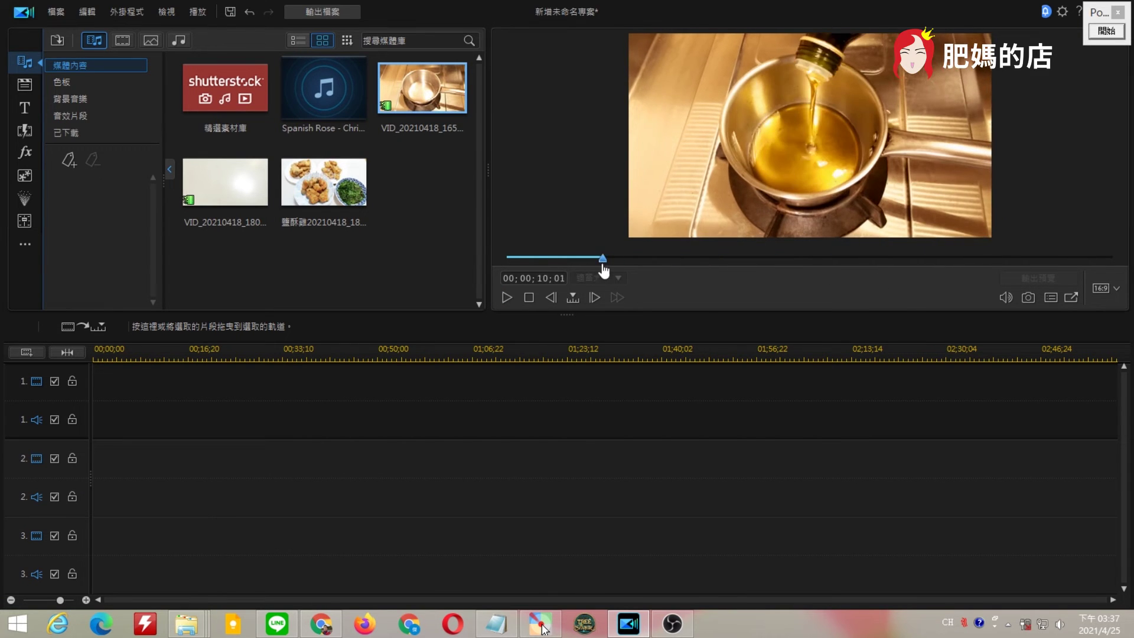
left_click(402, 194)
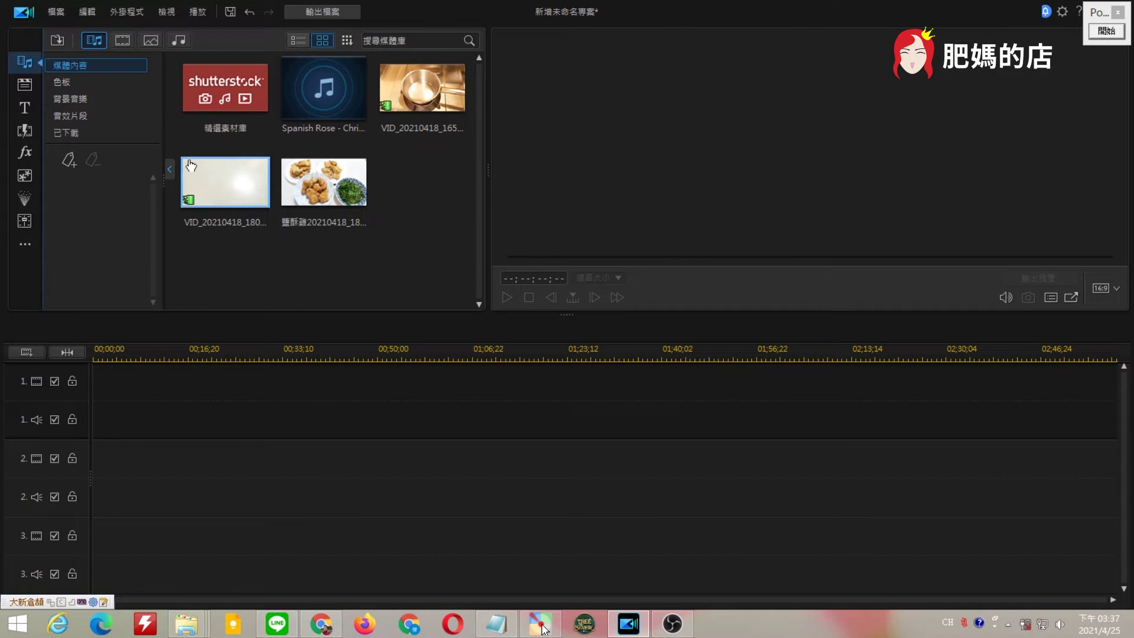
- Add the VID_20210418_180622 clip to the start of track 1 and scrub through it on the timeline to about 20 seconds
left_click_drag(229, 181, 84, 384)
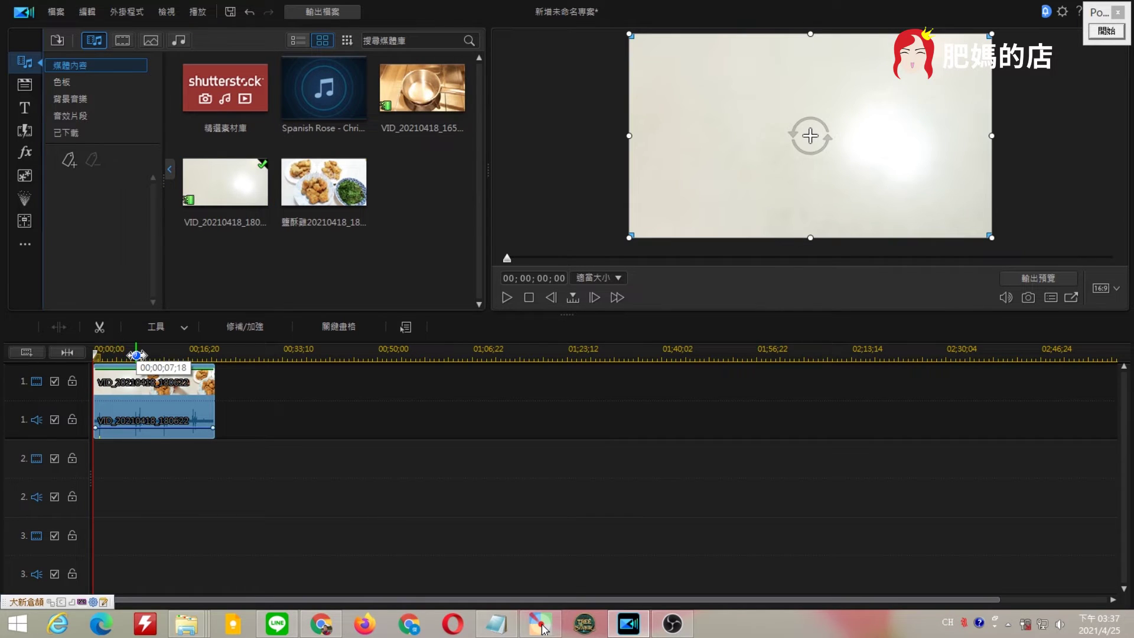
left_click_drag(135, 355, 175, 358)
left_click(115, 355)
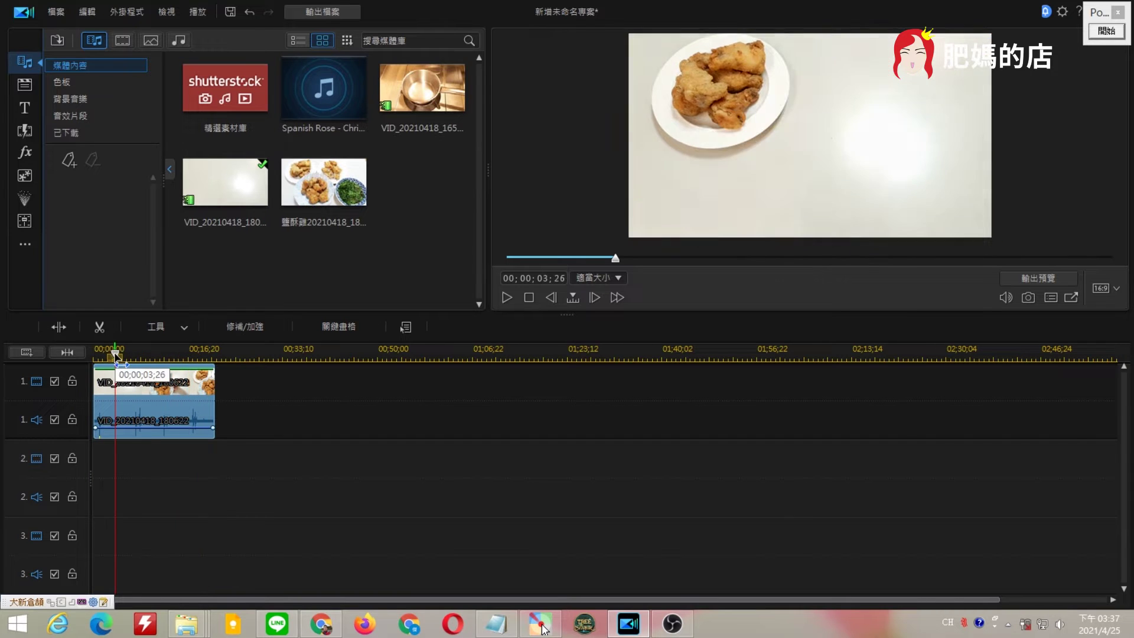
left_click(177, 354)
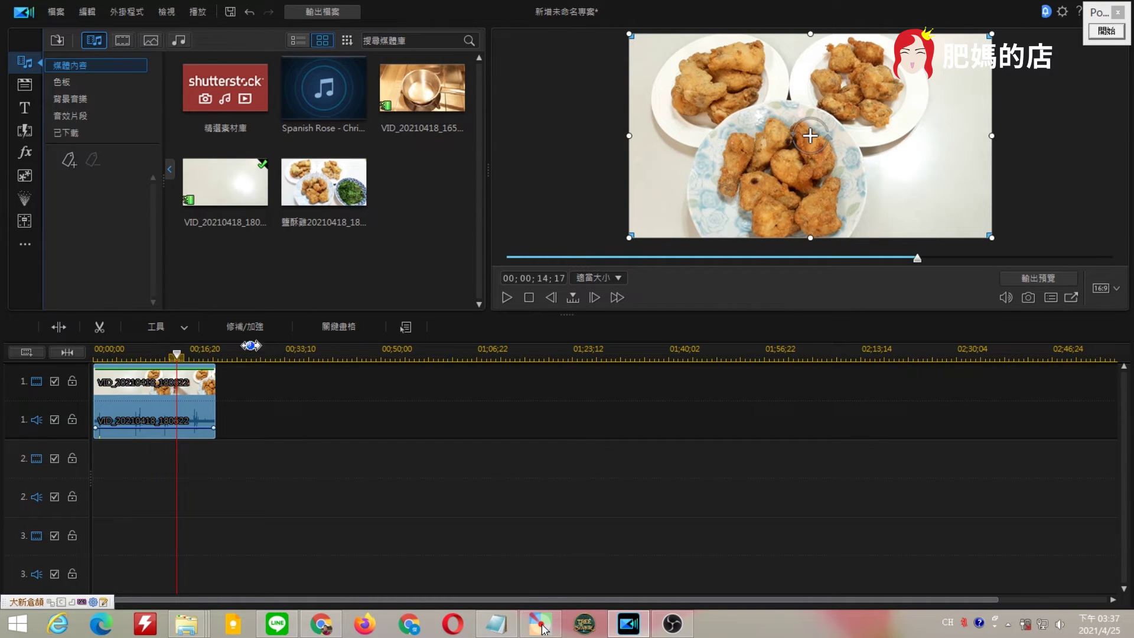
left_click(128, 353)
left_click_drag(128, 353, 209, 353)
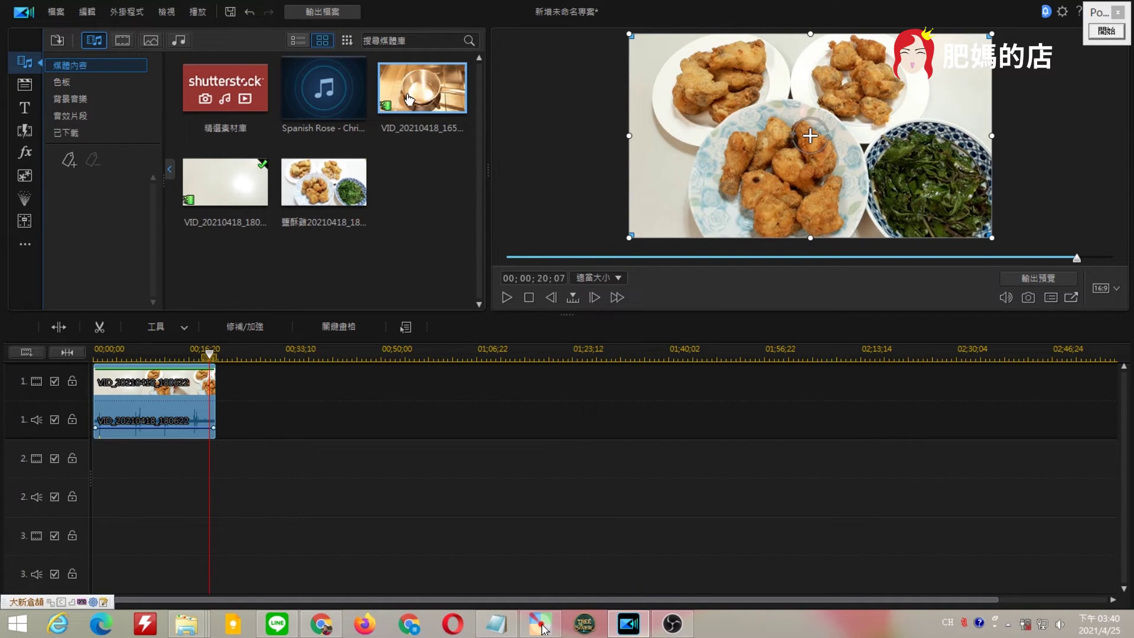
- Preview the saucepan video from the media library without adding it to the timeline, scrubbing to about 37 seconds
left_click(408, 98)
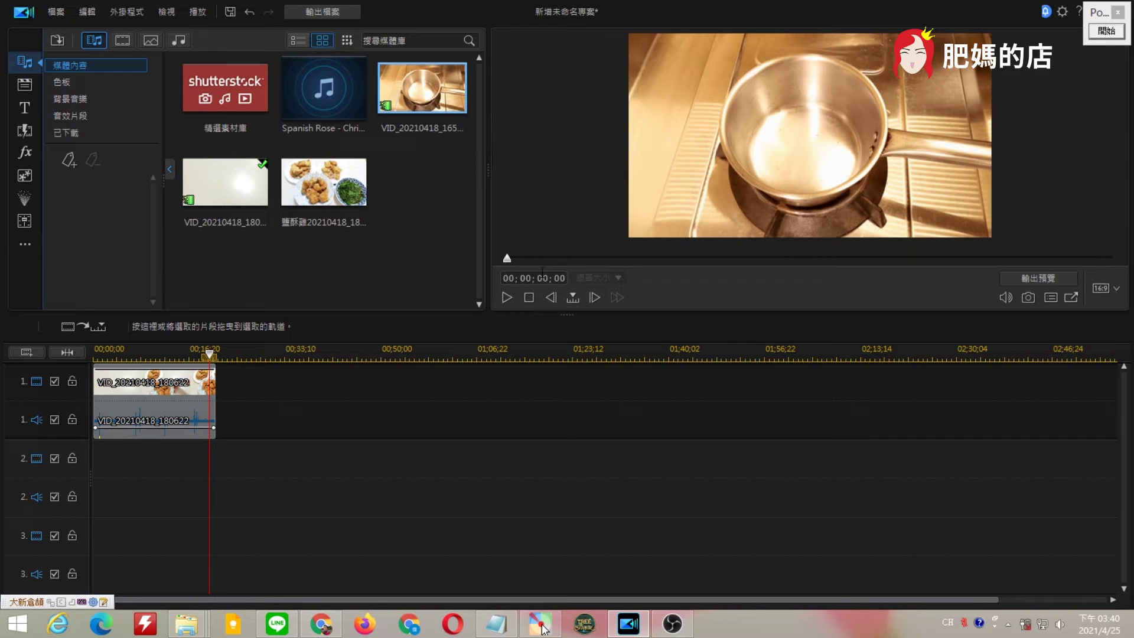
left_click_drag(541, 258, 862, 279)
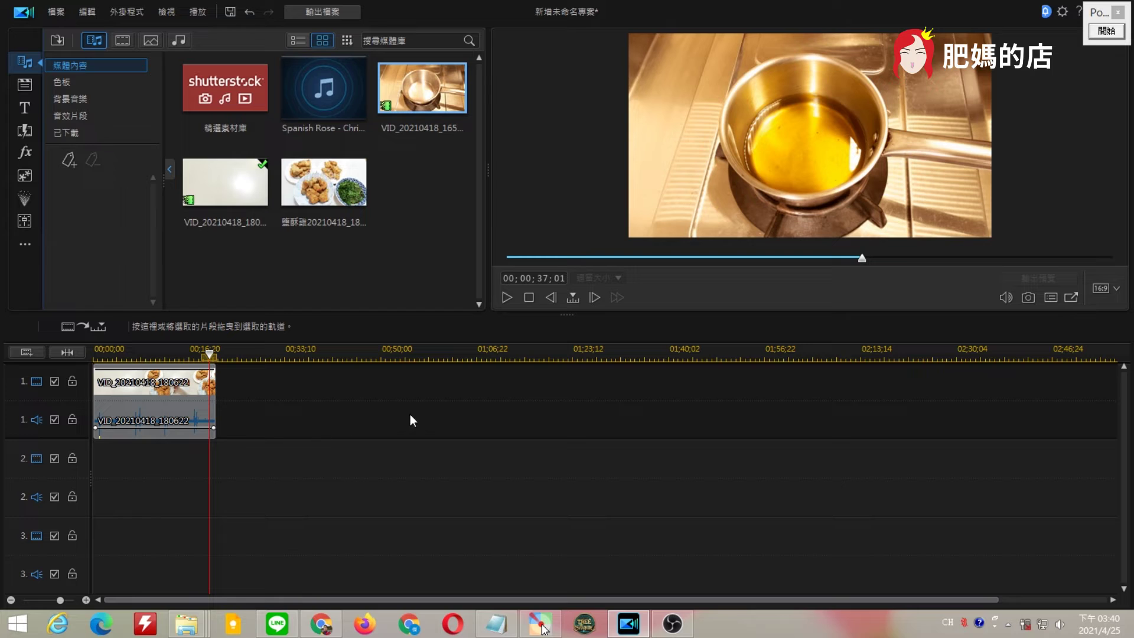
left_click(362, 468)
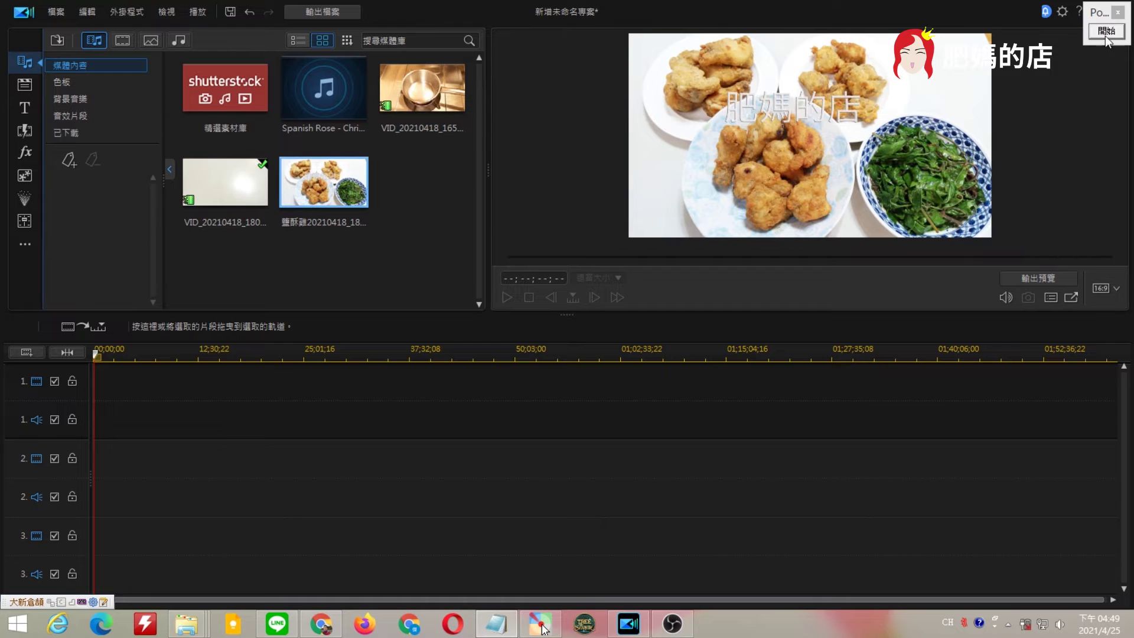
- Outline the whole timeline area with a red annotation rectangle and magnify the time ruler, then close the annotation
left_click(542, 624)
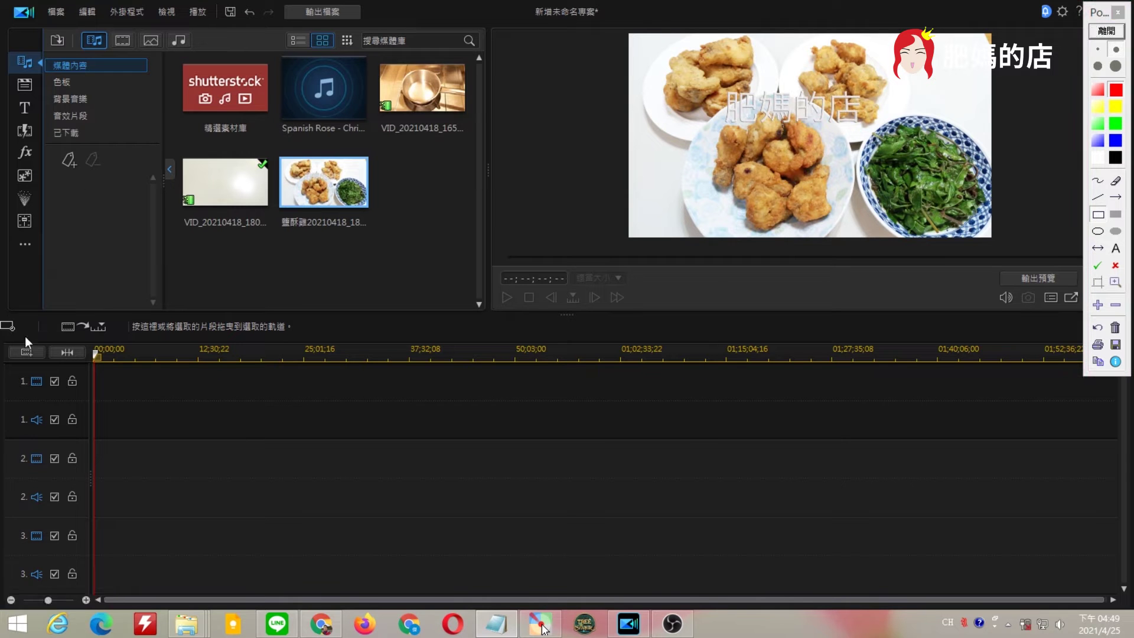
mouse_move(1, 321)
left_mouse_down()
mouse_move(1075, 608)
mouse_move(1130, 608)
left_mouse_up()
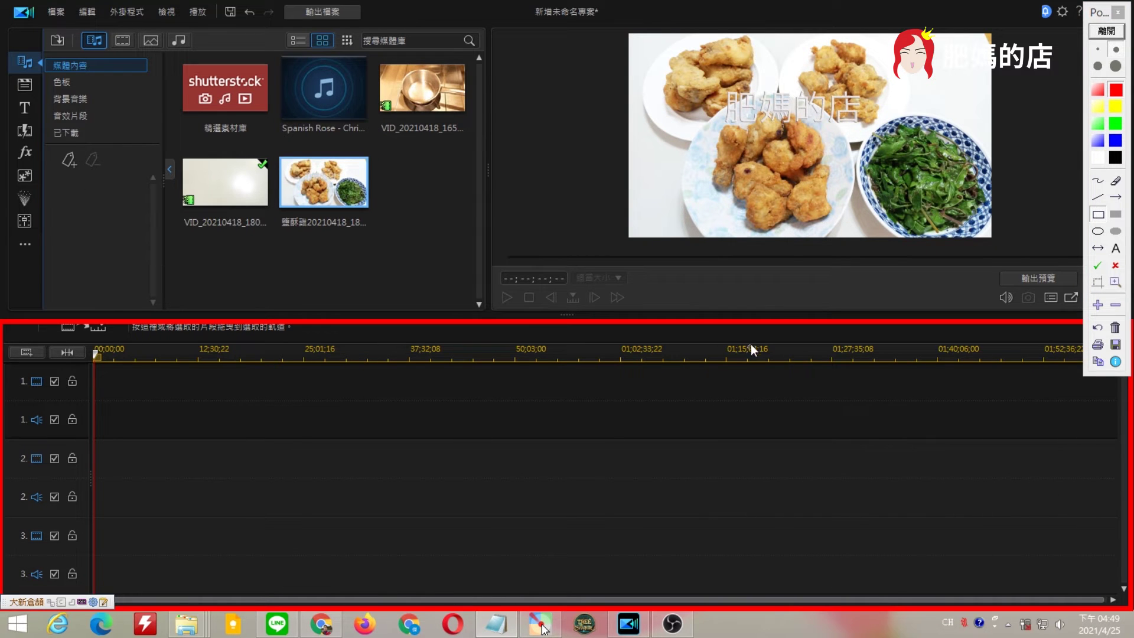
scroll(541, 382, "up", 3)
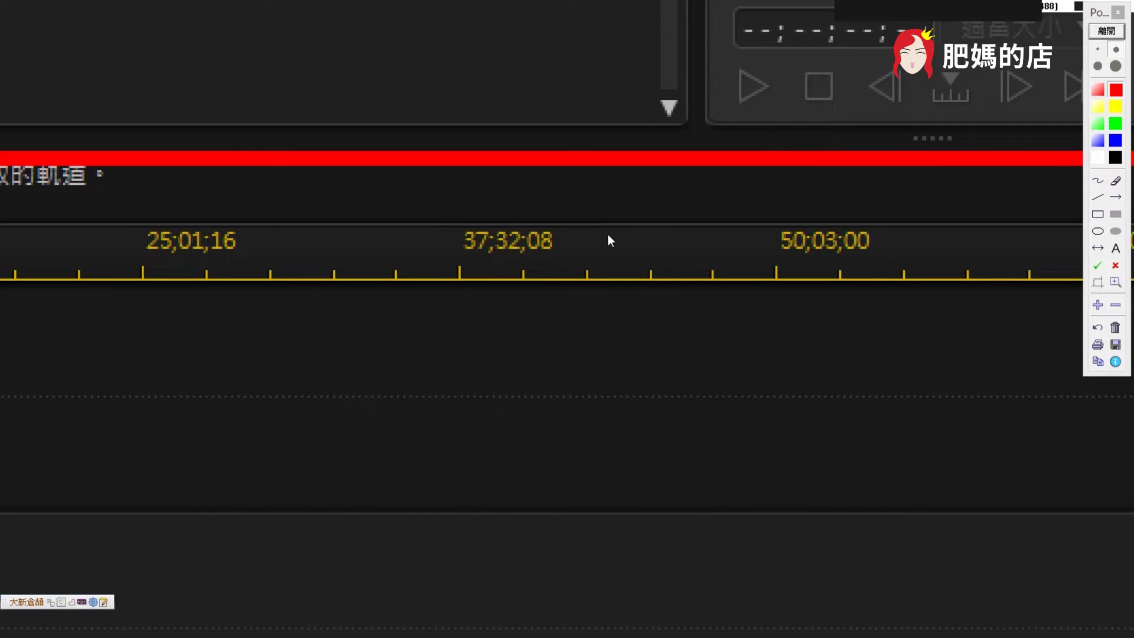
left_click_drag(898, 235, 478, 238)
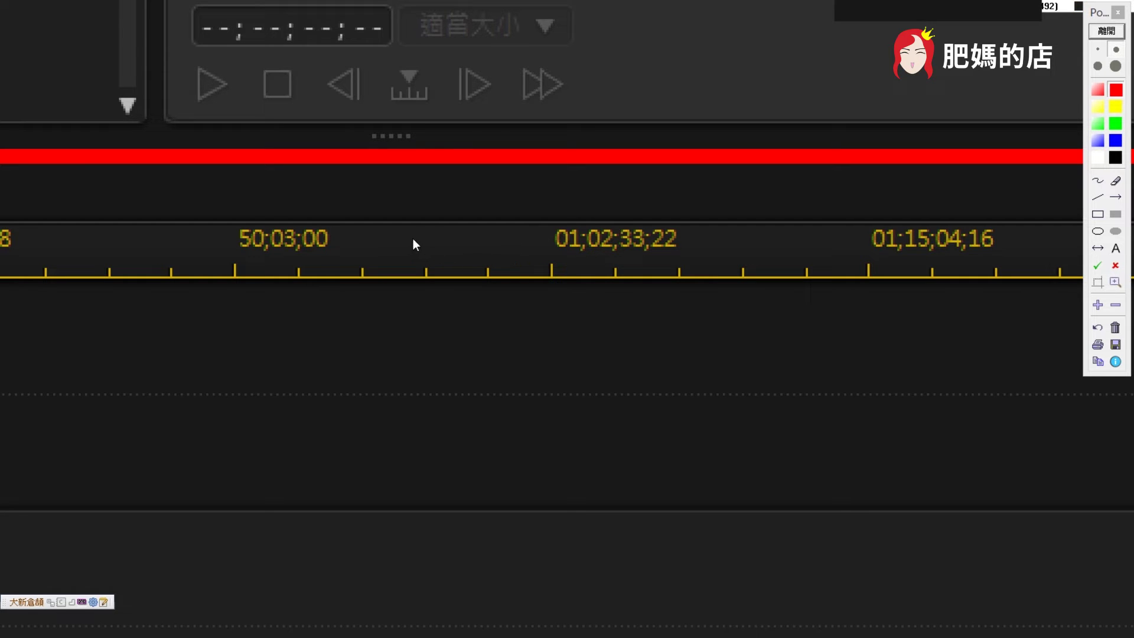
scroll(408, 244, "down", 3)
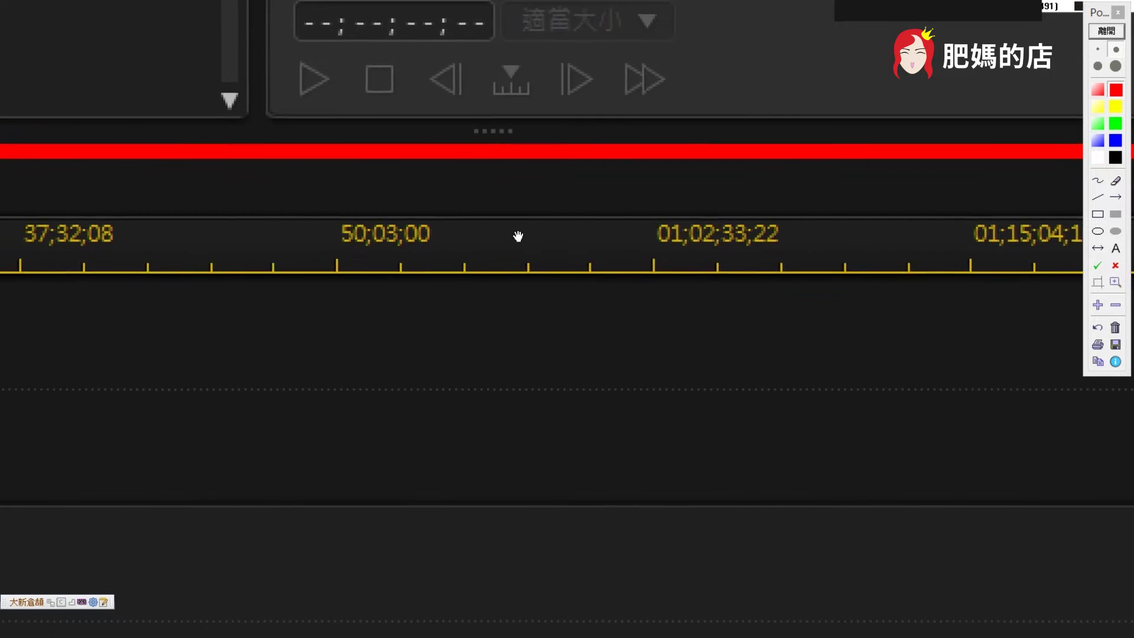
key("Escape")
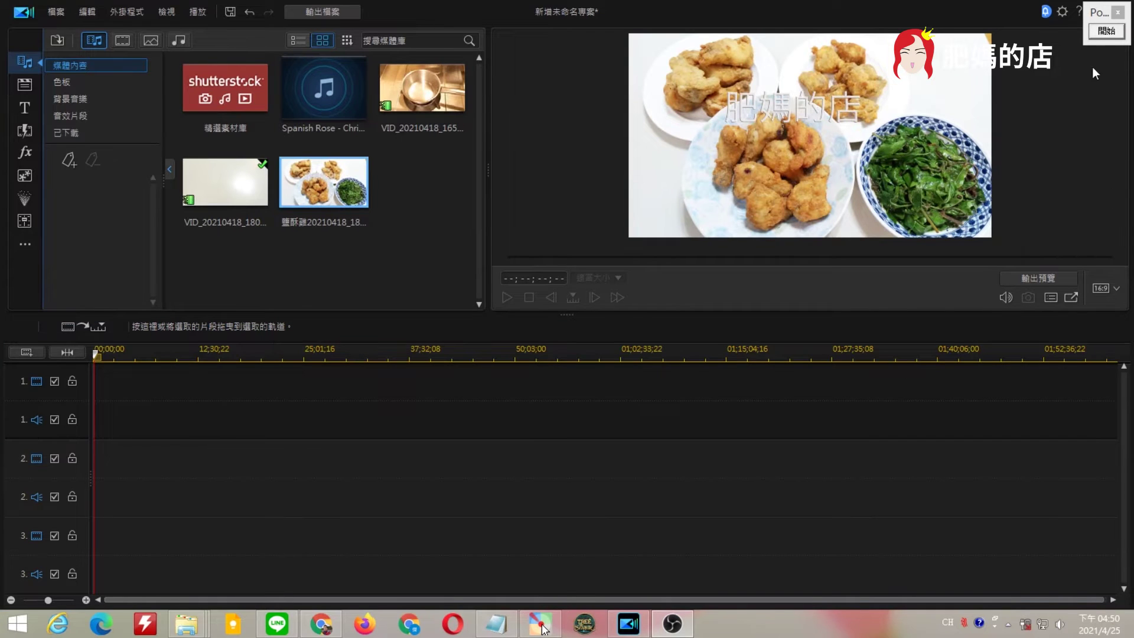
- Outline the track headers beside the timeline with a red annotation rectangle and magnify them
left_click(1106, 31)
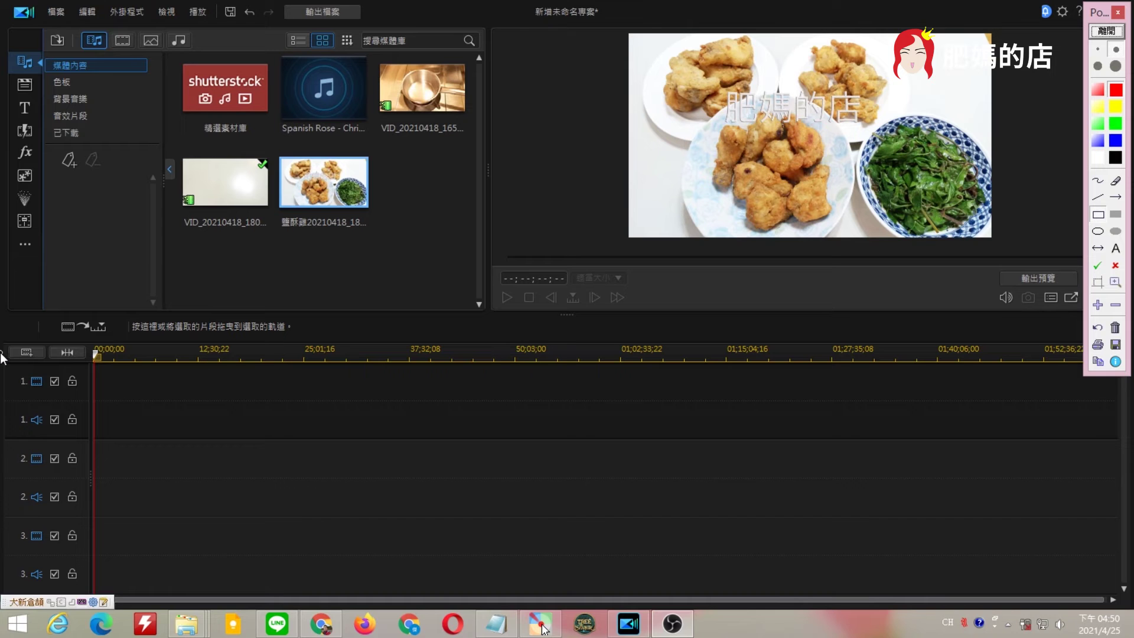
mouse_move(2, 354)
left_mouse_down()
mouse_move(139, 562)
mouse_move(101, 570)
mouse_move(108, 582)
left_mouse_up()
scroll(74, 546, "up", 3)
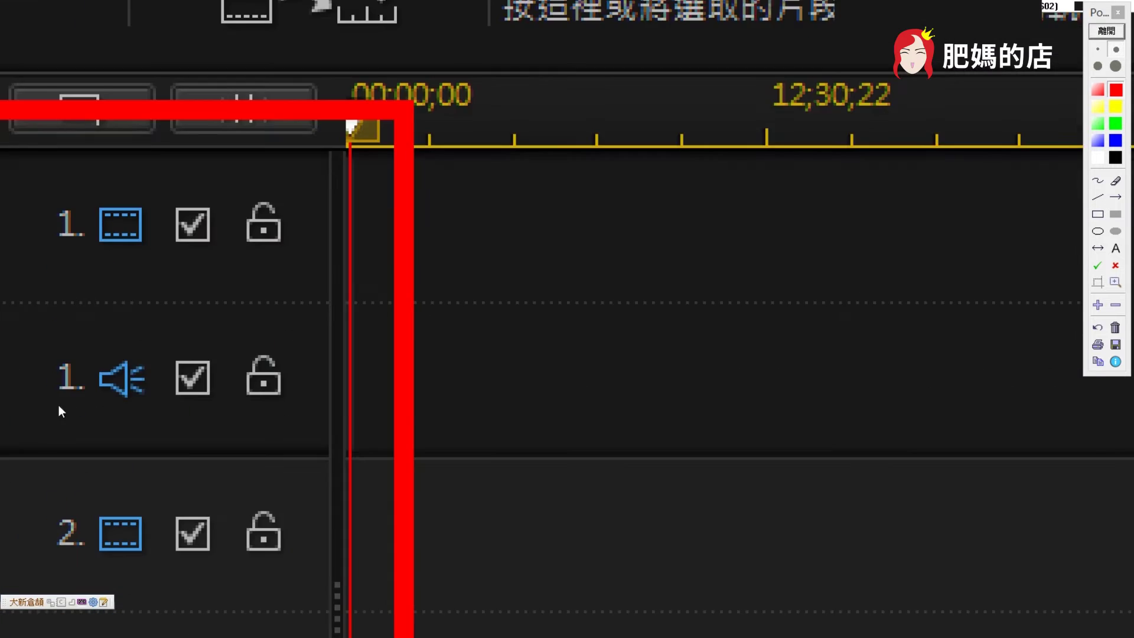
left_click_drag(59, 405, 473, 268)
left_click_drag(389, 241, 357, 195)
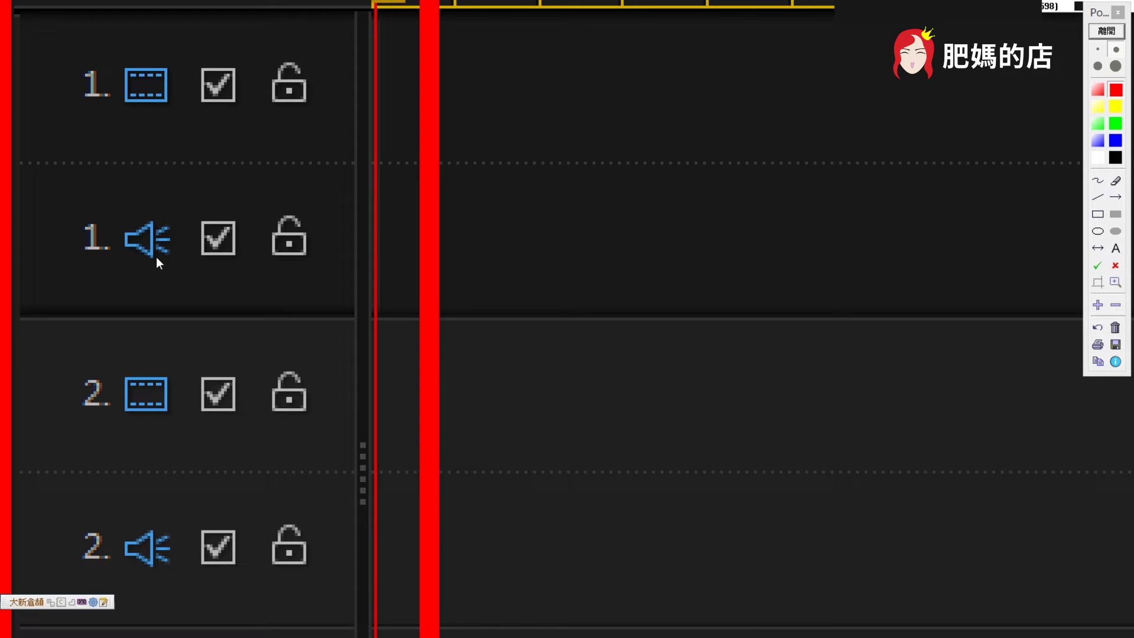
- Examine the magnified video and audio headers of tracks 1 to 3 with their enable and lock controls, and close the annotation
left_click_drag(301, 151, 357, 182)
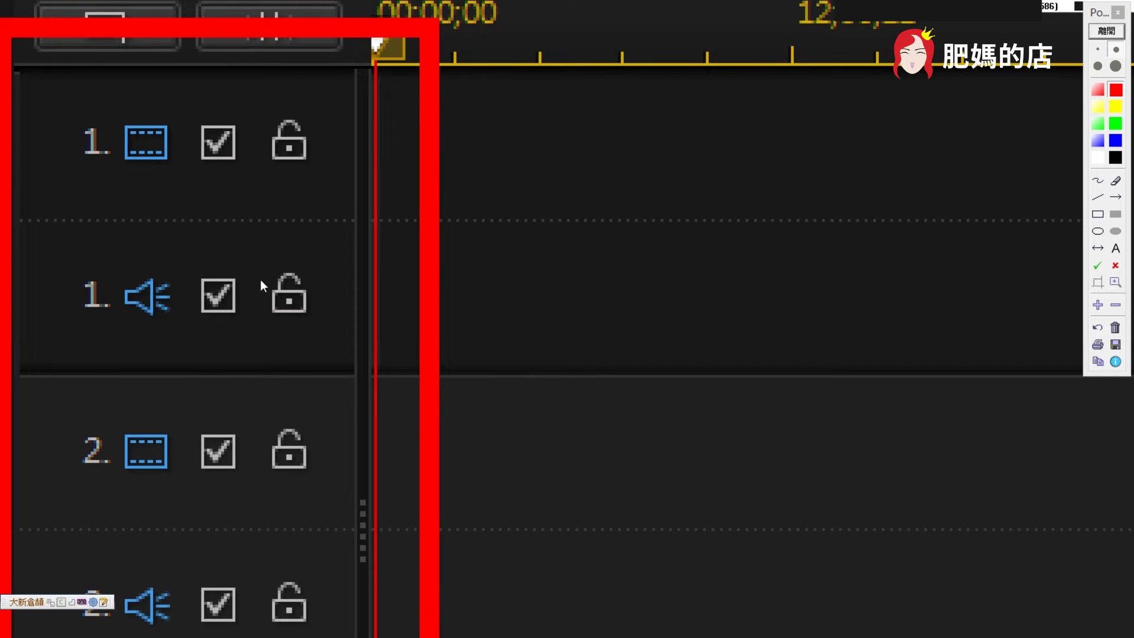
left_click_drag(293, 172, 328, 102)
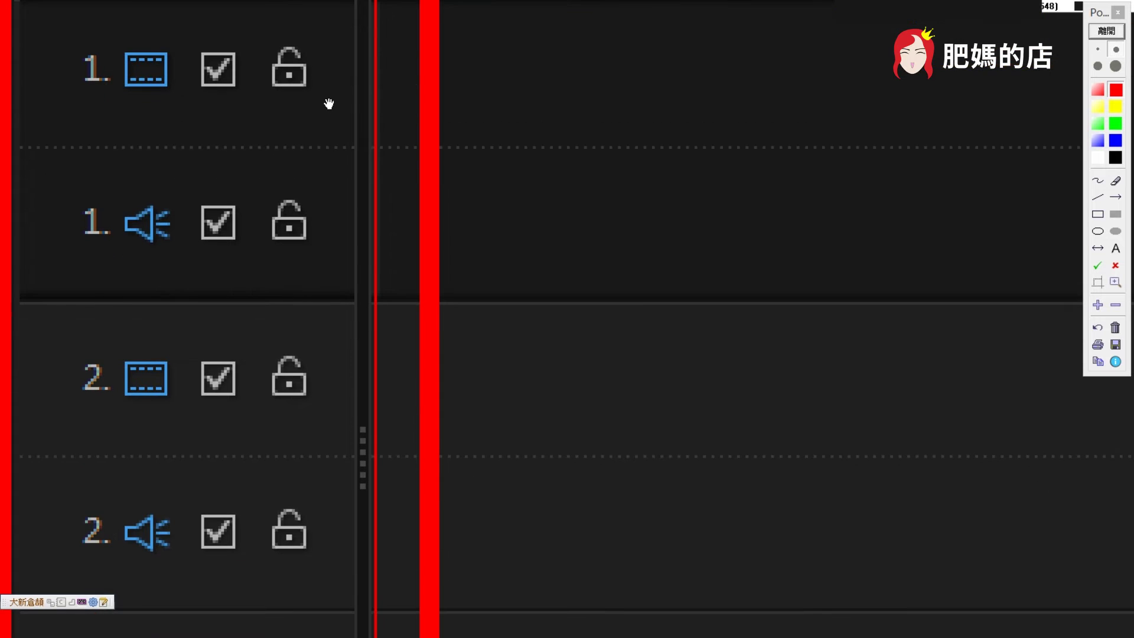
left_click_drag(274, 230, 342, 118)
scroll(342, 119, "down", 1)
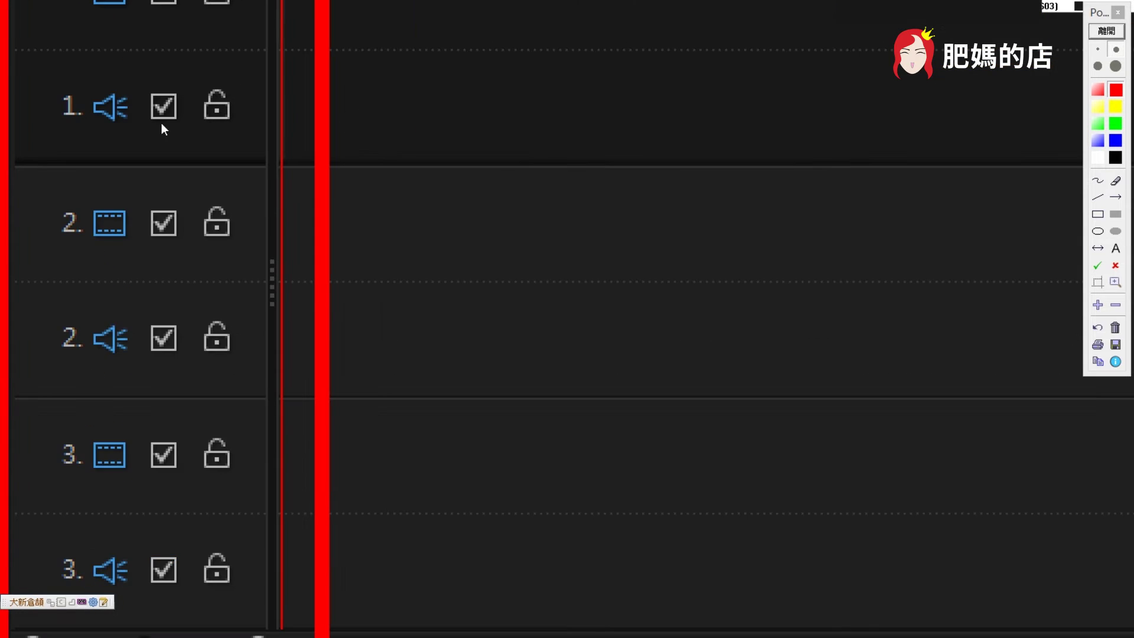
left_click_drag(162, 127, 227, 288)
left_click_drag(116, 213, 204, 168)
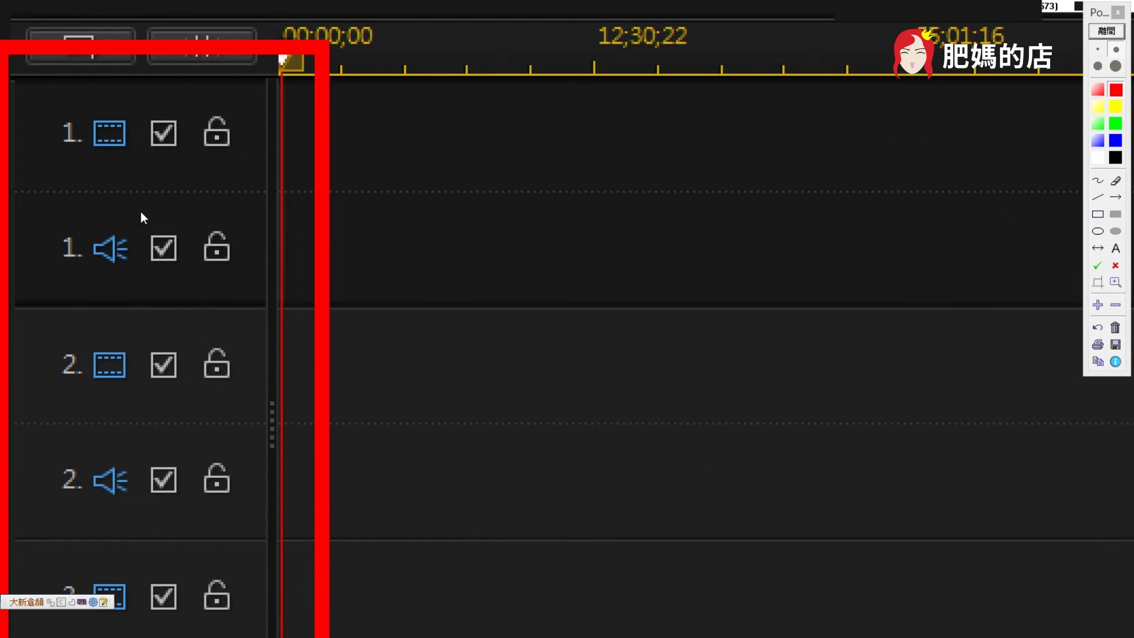
left_click_drag(70, 247, 91, 208)
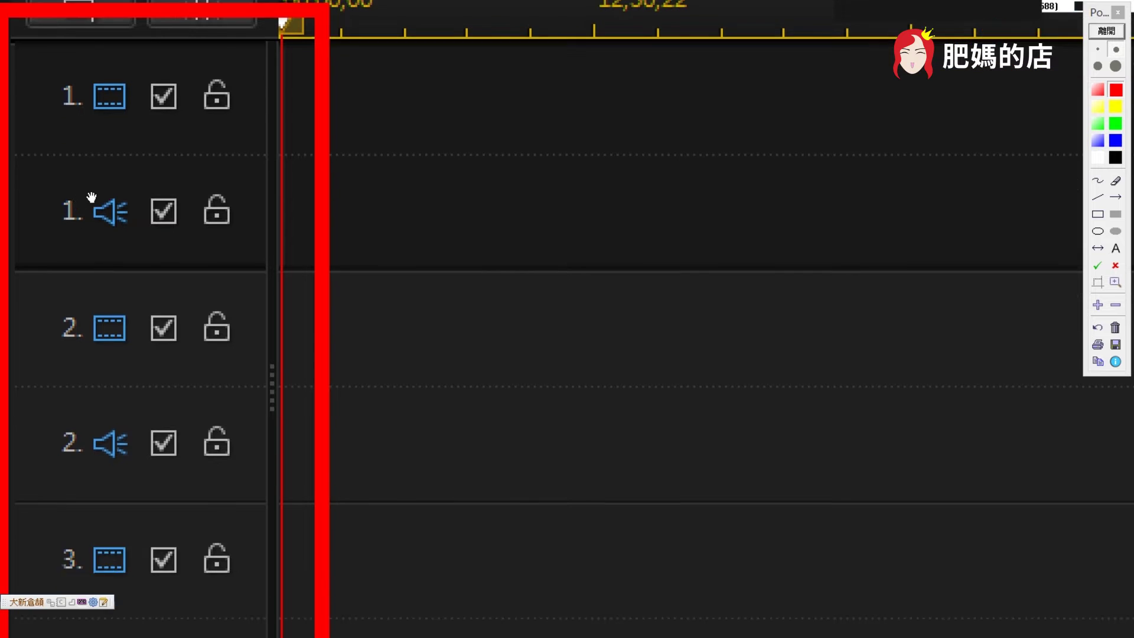
scroll(65, 253, "down", 3)
scroll(201, 260, "up", 2)
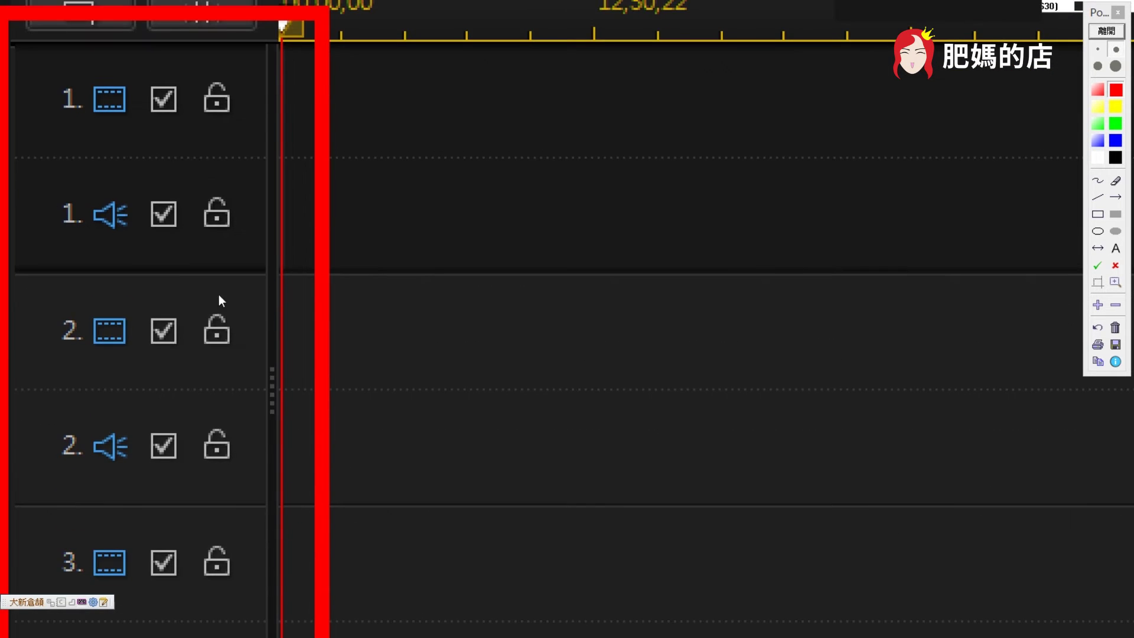
scroll(218, 299, "down", 3)
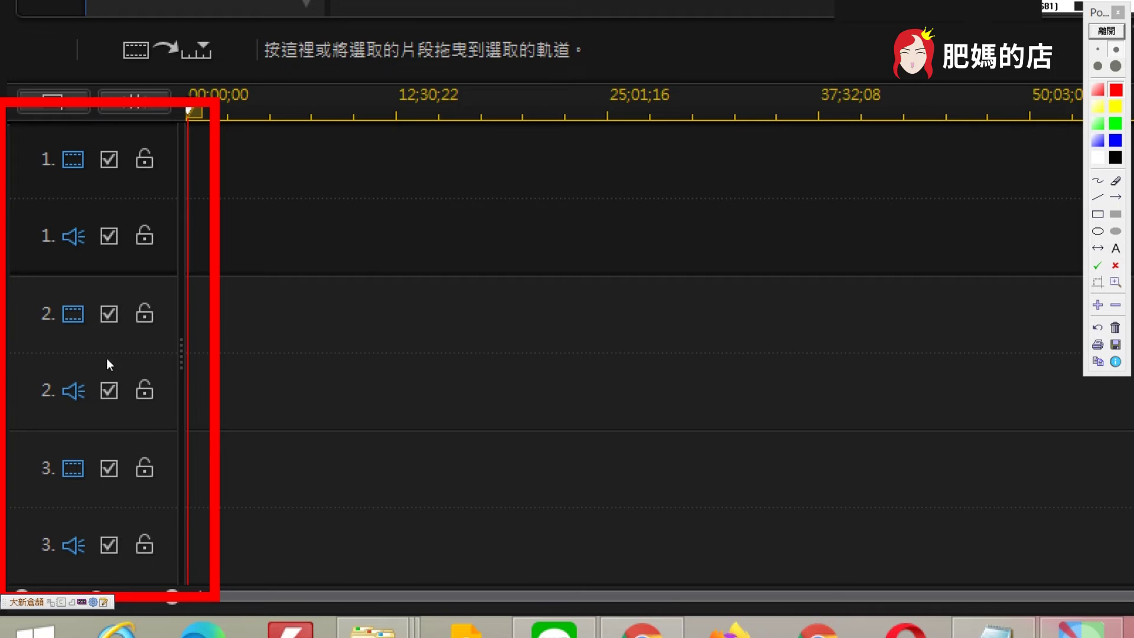
key("Escape")
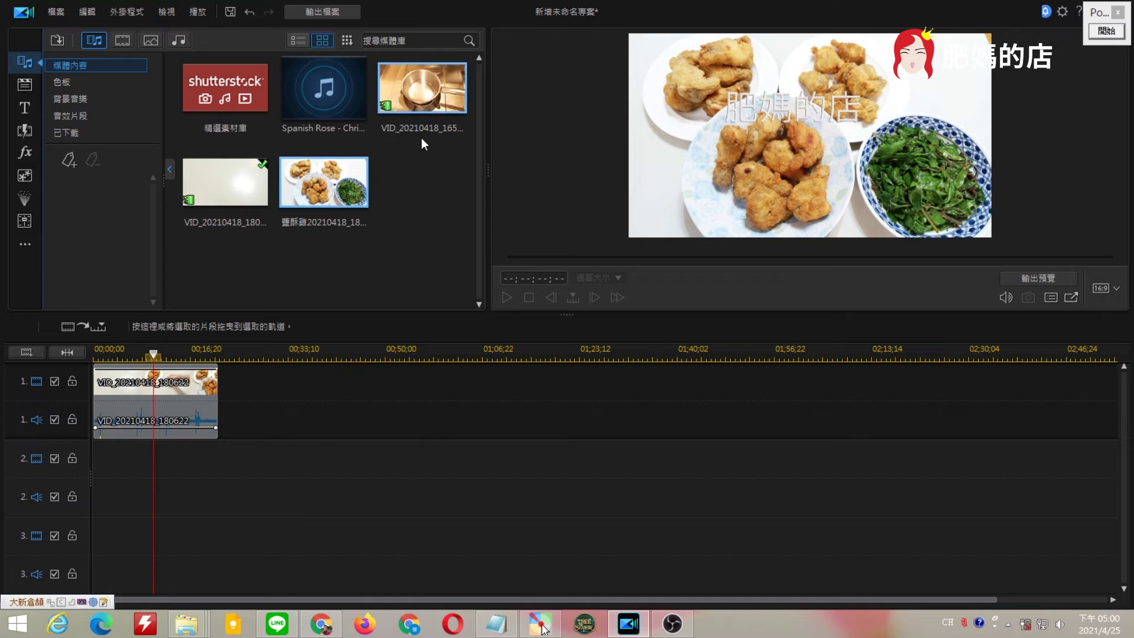
- Place the saucepan clip VID_20210418_165414 on track 1 directly after the first clip, starting at 00;00;21;16
left_click(195, 385)
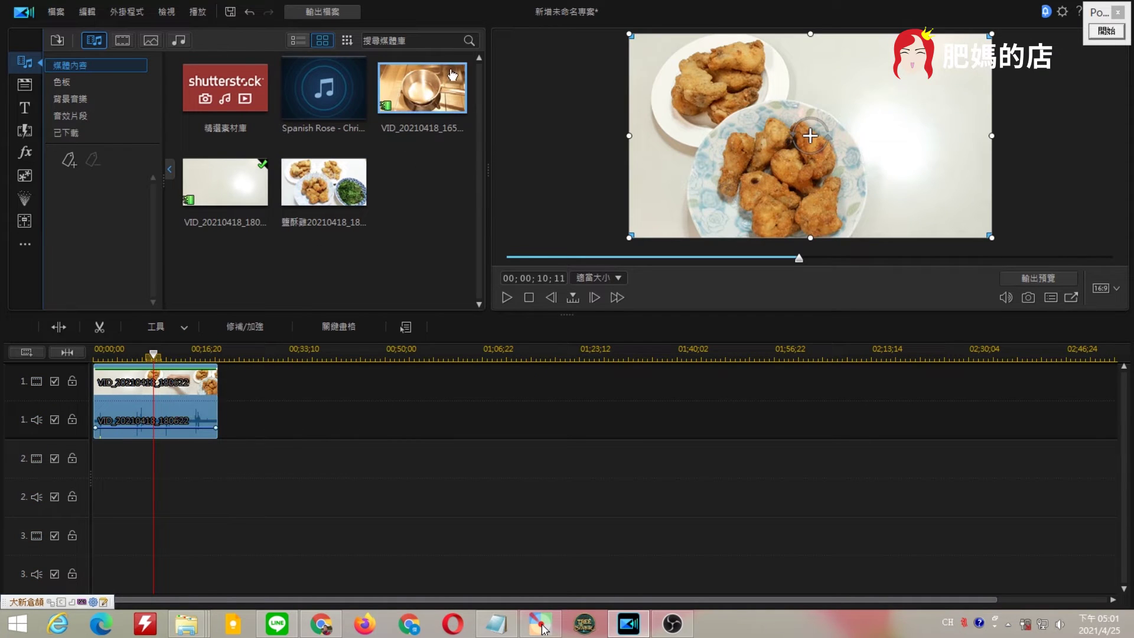
left_click_drag(424, 162, 219, 420)
left_click_drag(267, 392, 311, 391)
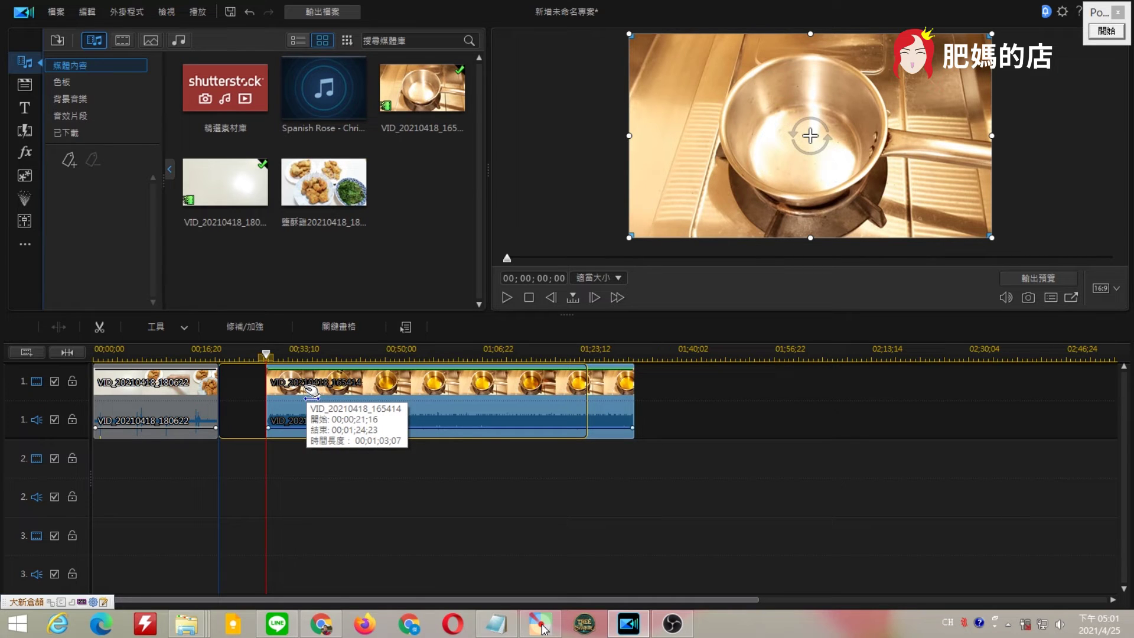
left_click_drag(312, 392, 312, 392)
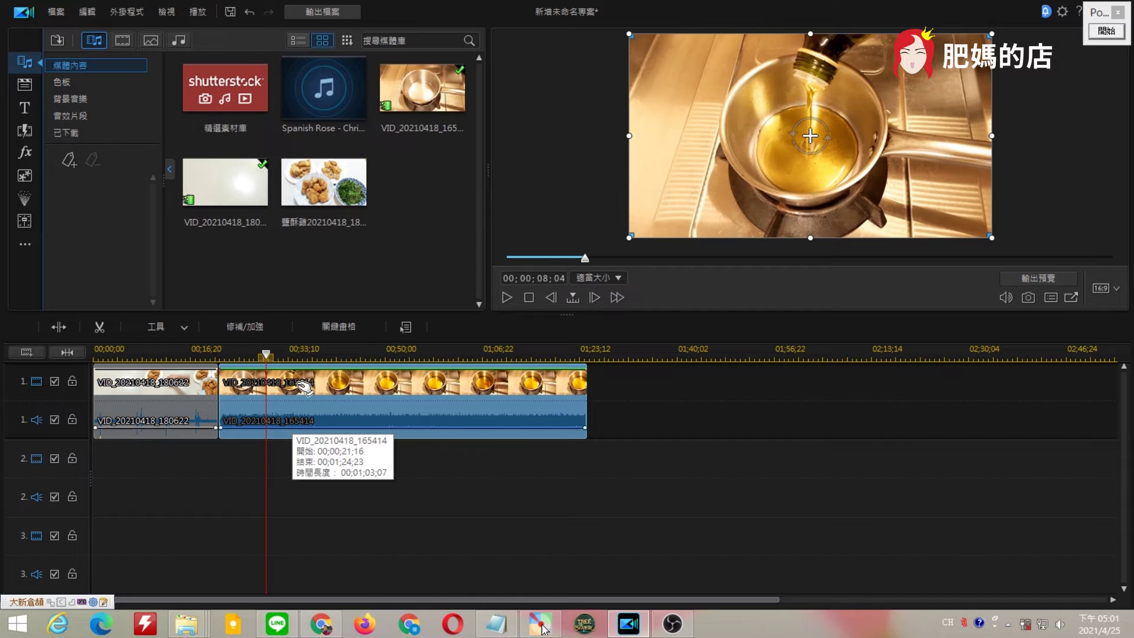
left_click_drag(302, 389, 309, 390)
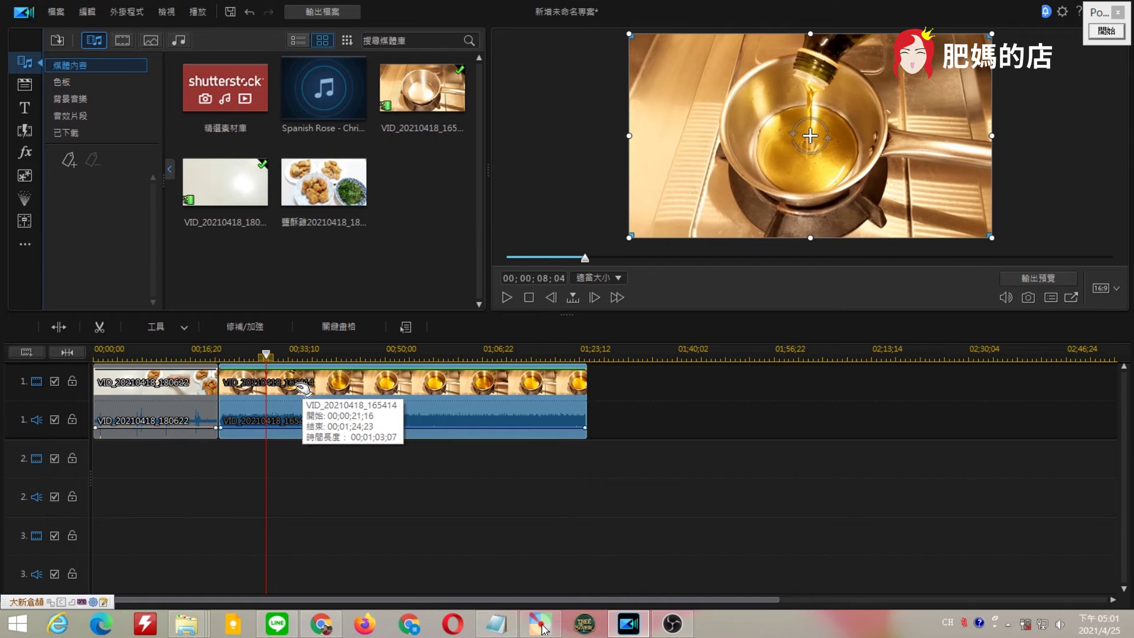
- Shift the saucepan clip slightly to leave a small gap after the first clip, and set the playhead to 00;00;20;05
left_click_drag(354, 356, 378, 360)
scroll(230, 378, "up", 2)
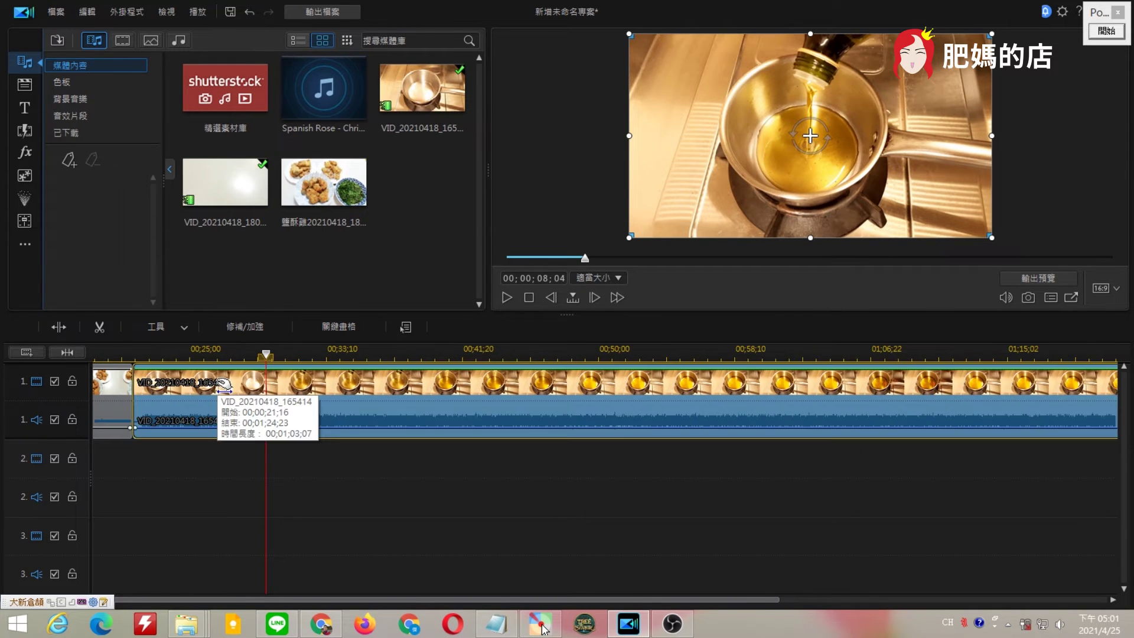
left_click_drag(226, 385, 227, 387)
left_click_drag(348, 356, 199, 359)
left_click(200, 358)
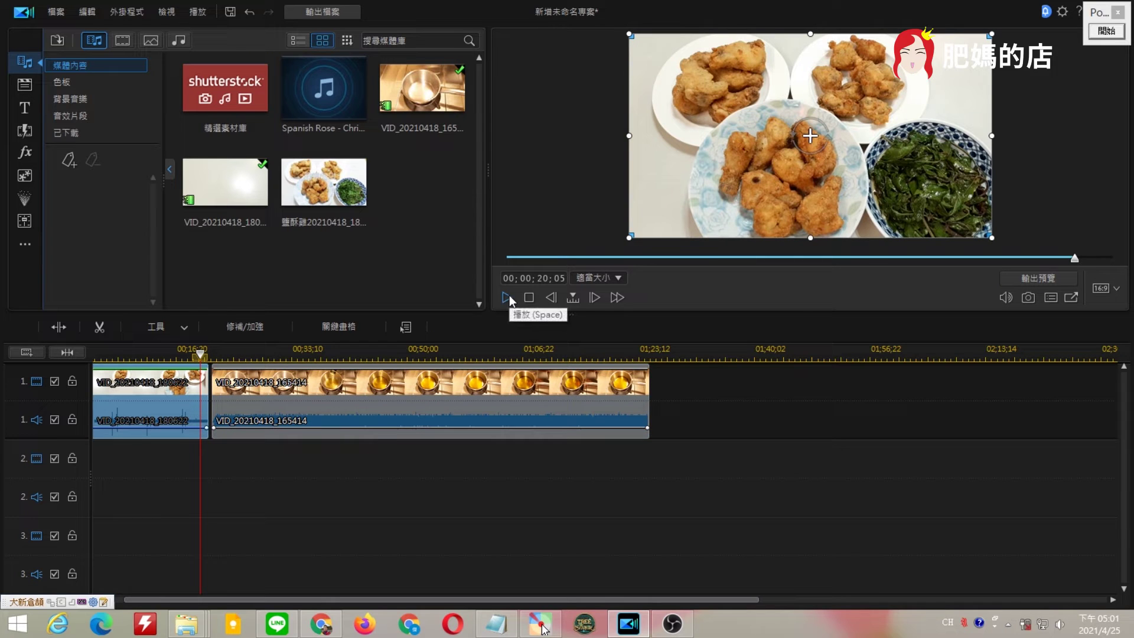
- Play from 00;00;20;05 across the gap into the saucepan clip, and move the playhead back over the gap
left_click(507, 297)
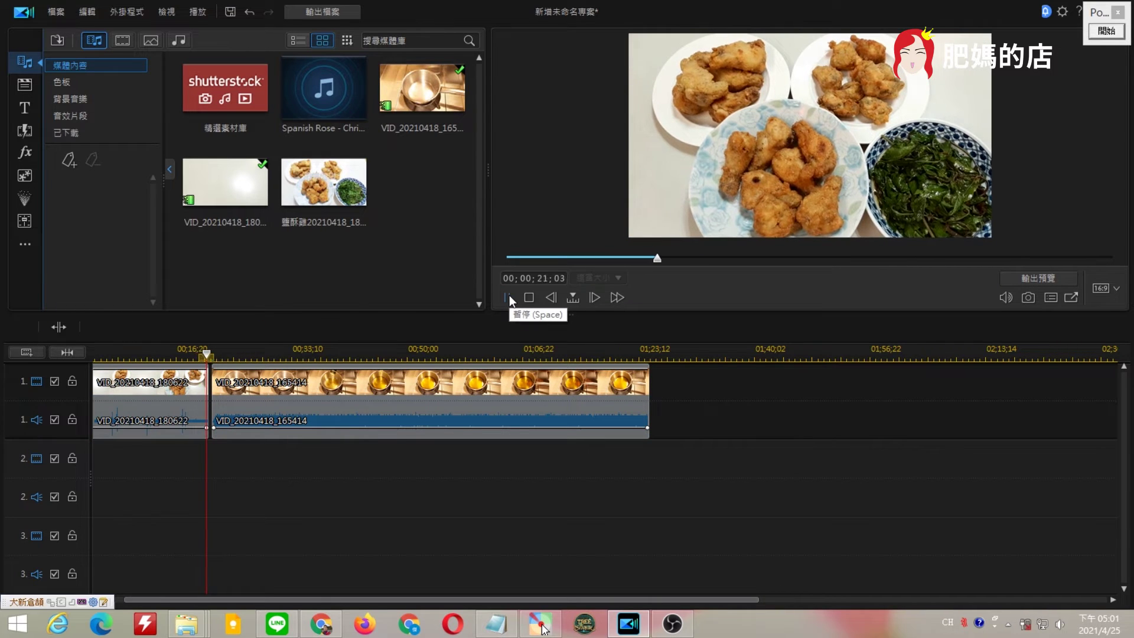
key("space")
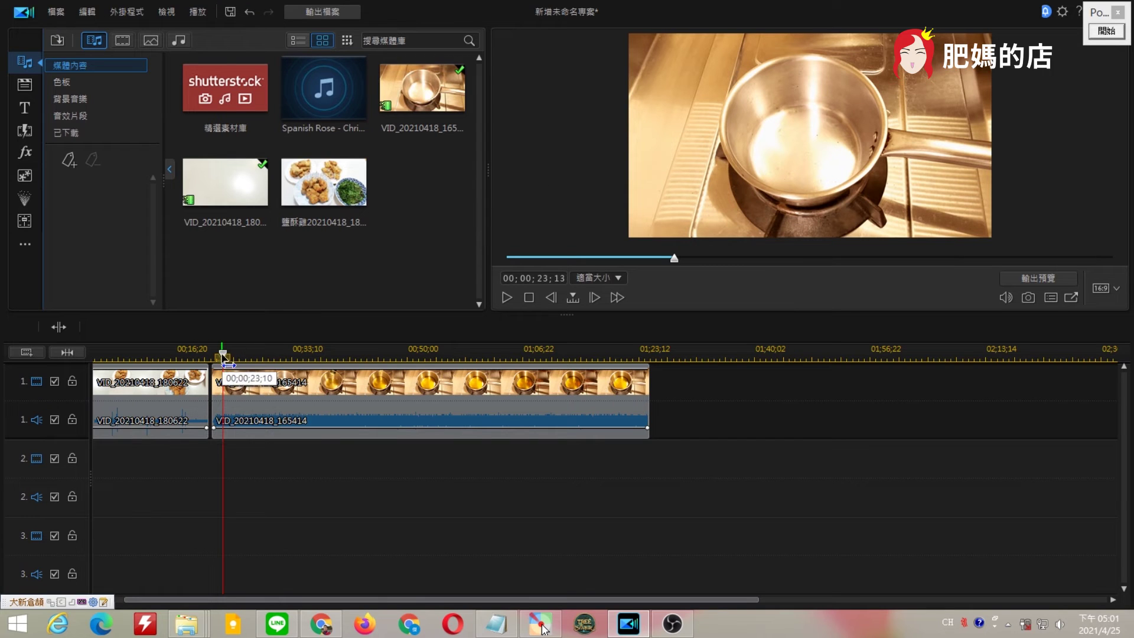
left_click_drag(222, 354, 210, 356)
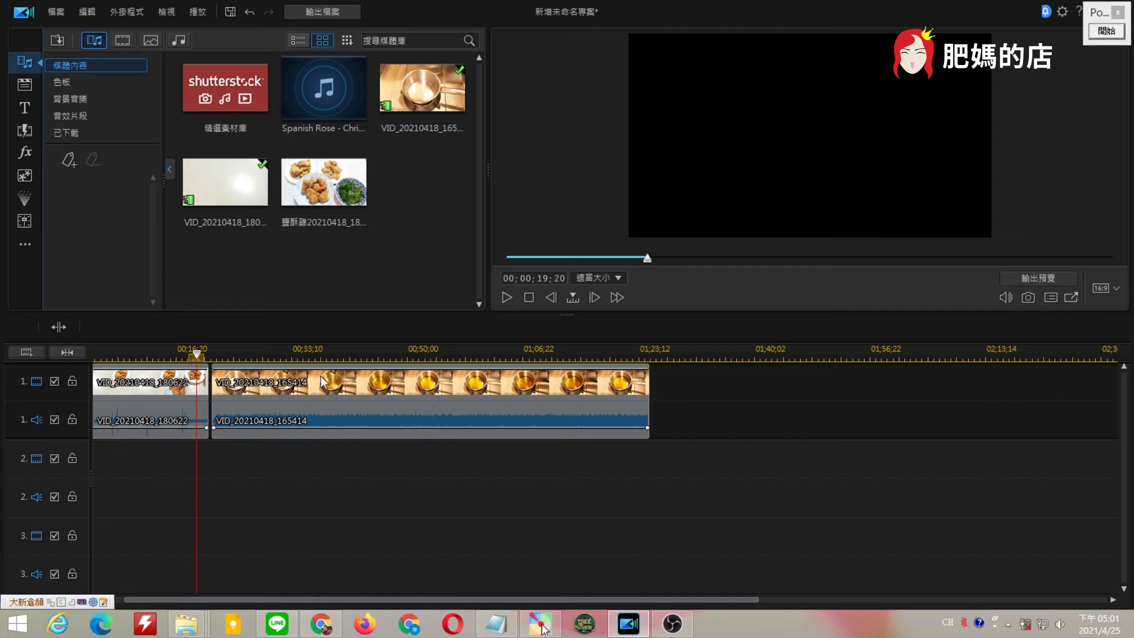
- Move the saucepan clip back against the end of the first clip at 00;00;21;16, and play across the join
left_click_drag(328, 382, 394, 387)
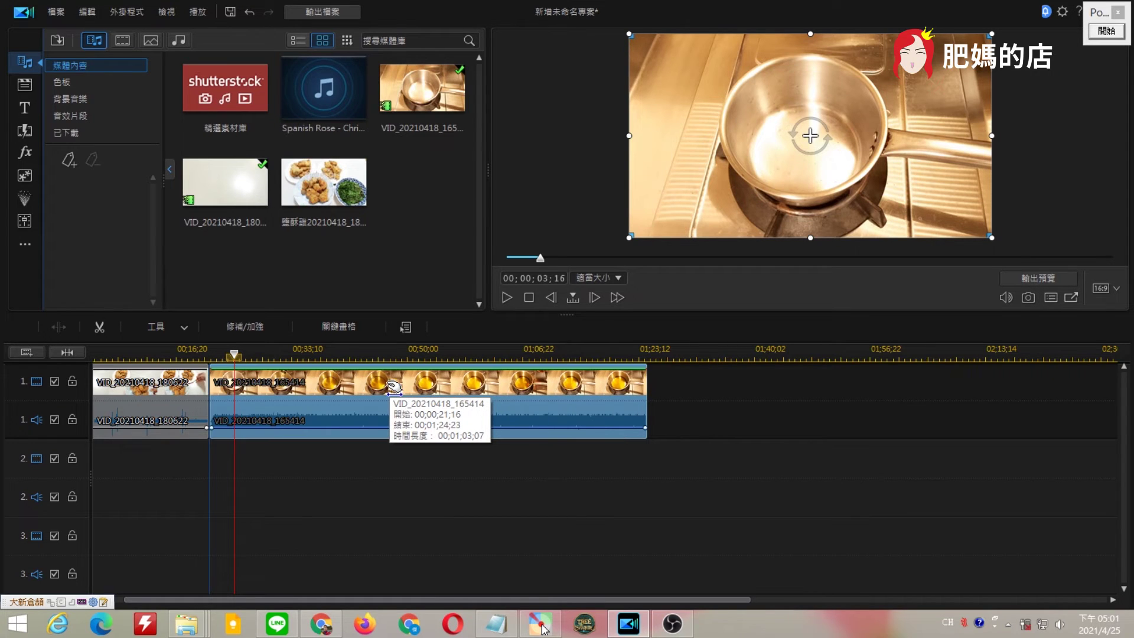
left_click(200, 355)
left_click(511, 298)
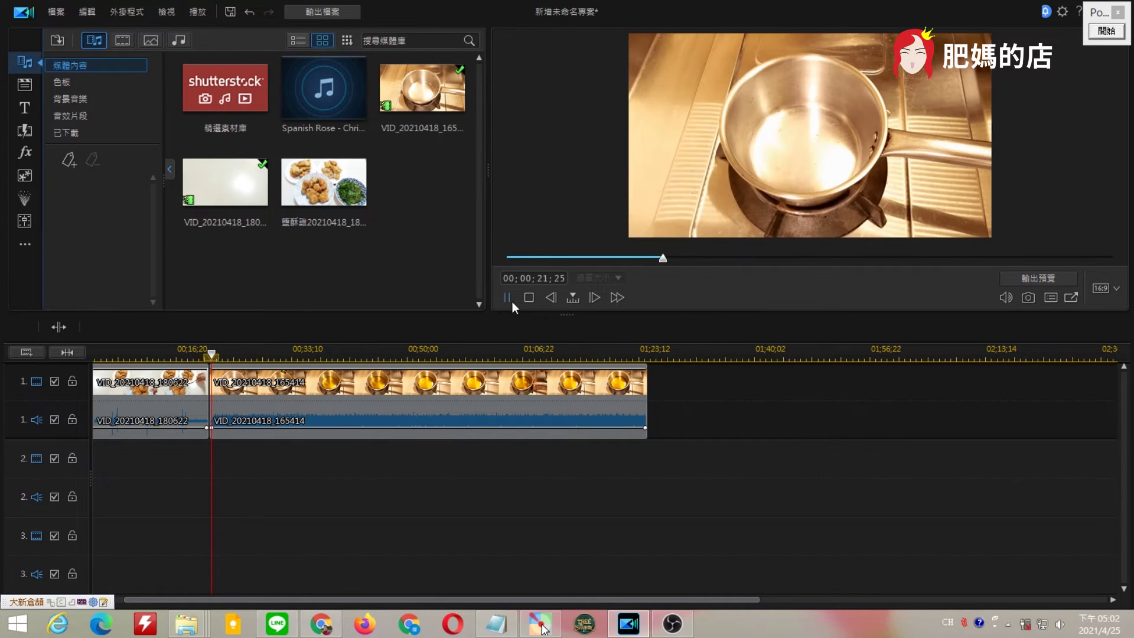
left_click(511, 299)
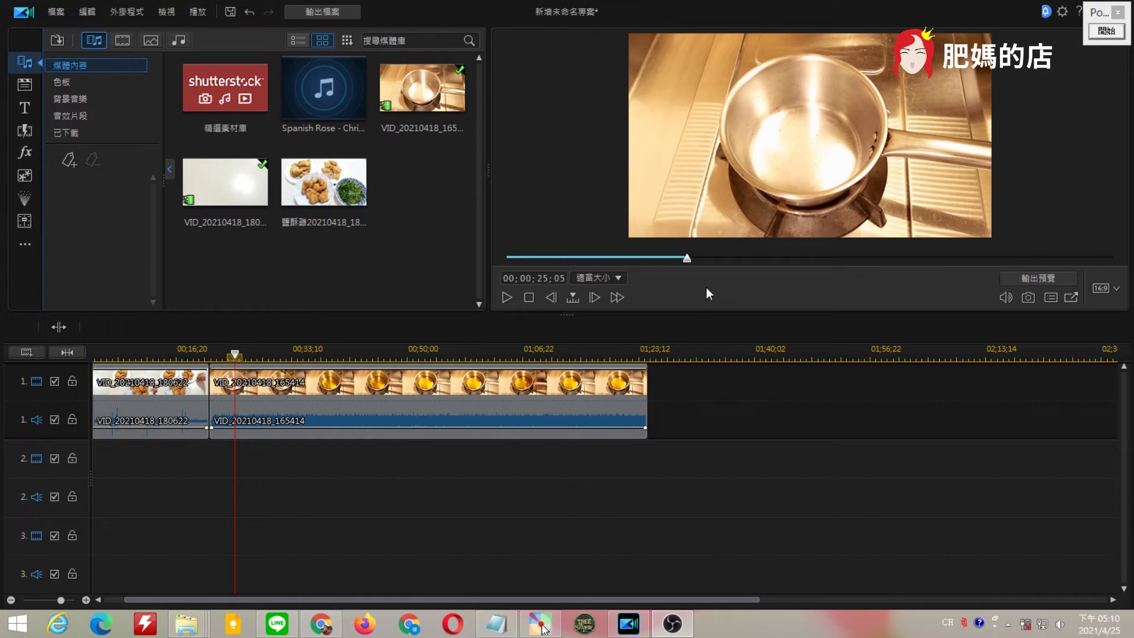
- Magnify the playhead and ruler above the saucepan clip with the annotation tool, examine them, and close the magnified view
left_click(1105, 31)
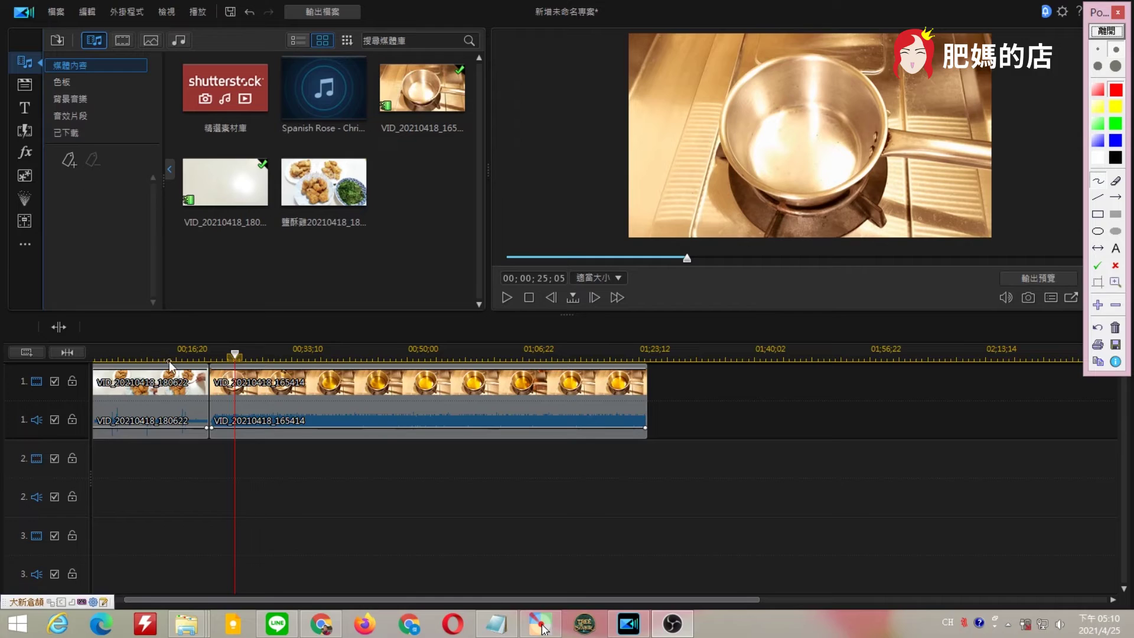
scroll(234, 355, "up", 4)
left_click_drag(284, 296, 271, 204)
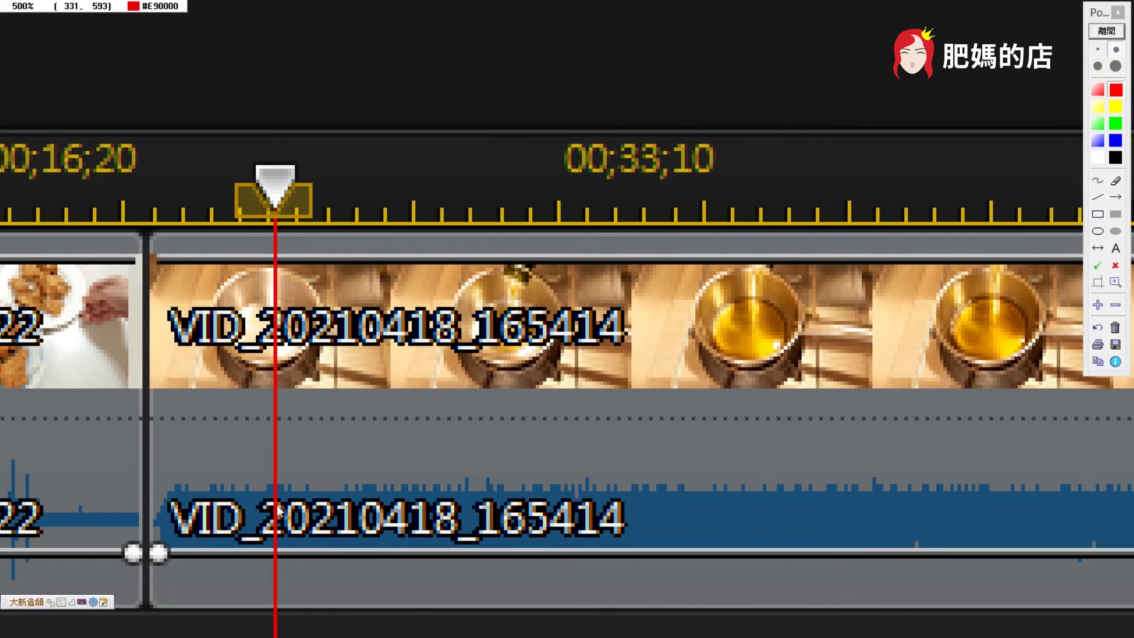
scroll(278, 235, "down", 4)
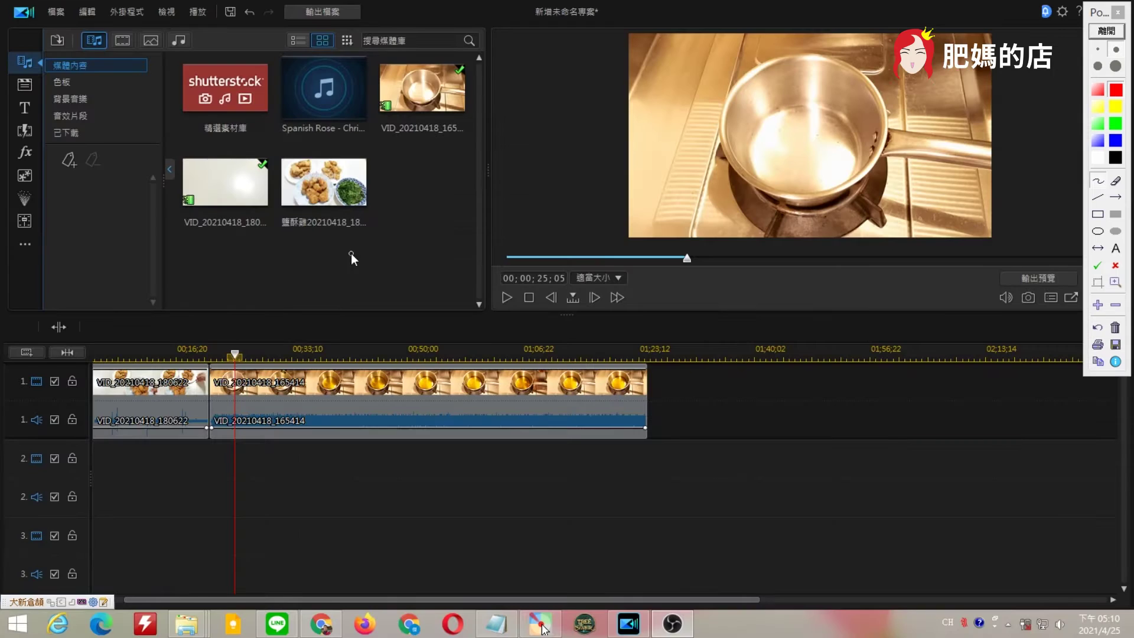
left_click(1106, 31)
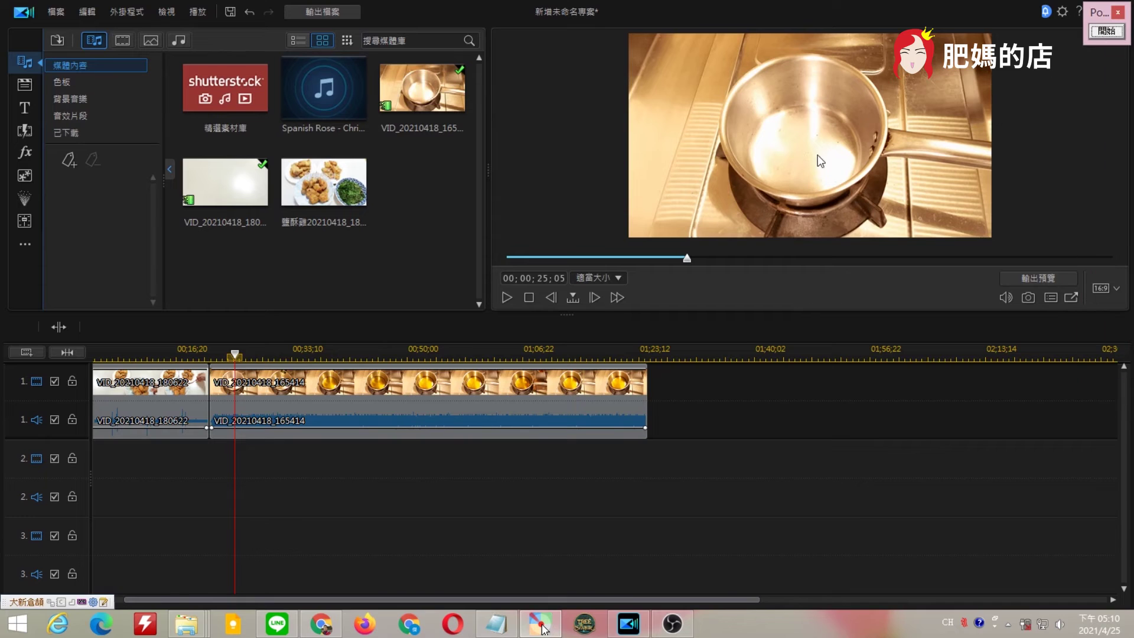
- Inspect frames of the saucepan clip by placing the playhead at 00;00;35;28, 00;00;45;23, 00;00;53;11, 00;00;32;05 and 00;00;25;17
left_click(309, 355)
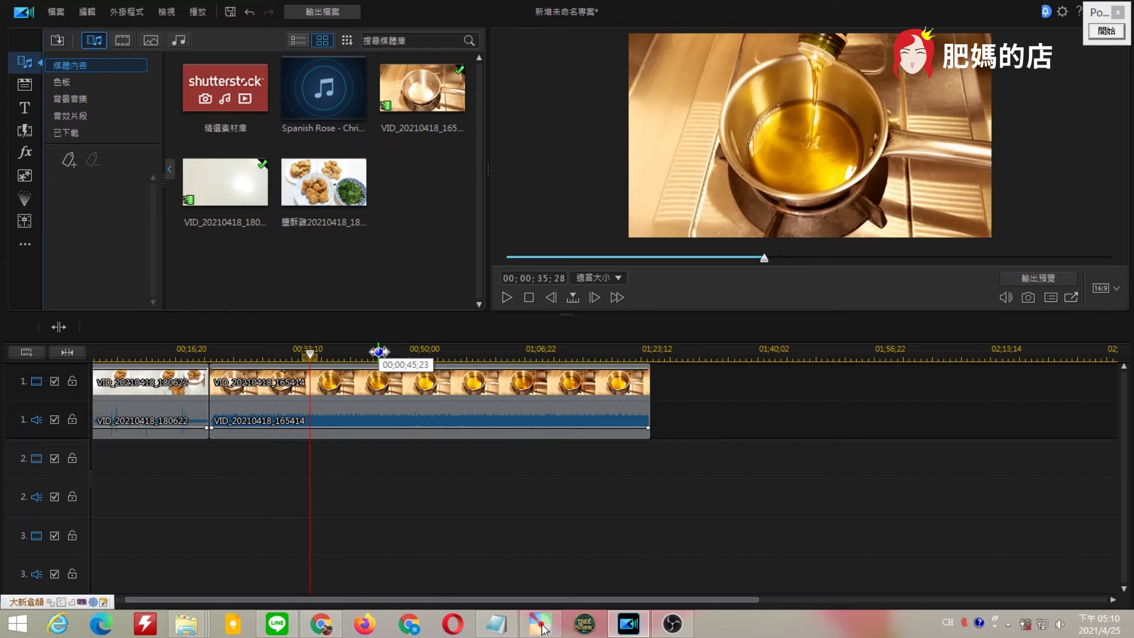
left_click(379, 355)
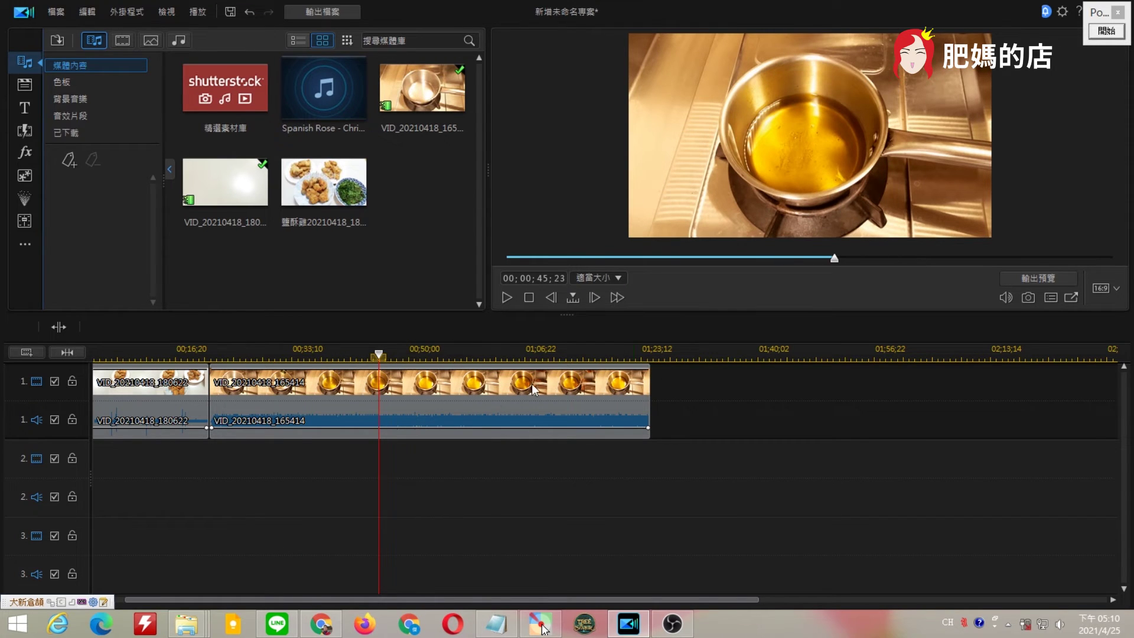
left_click(431, 355)
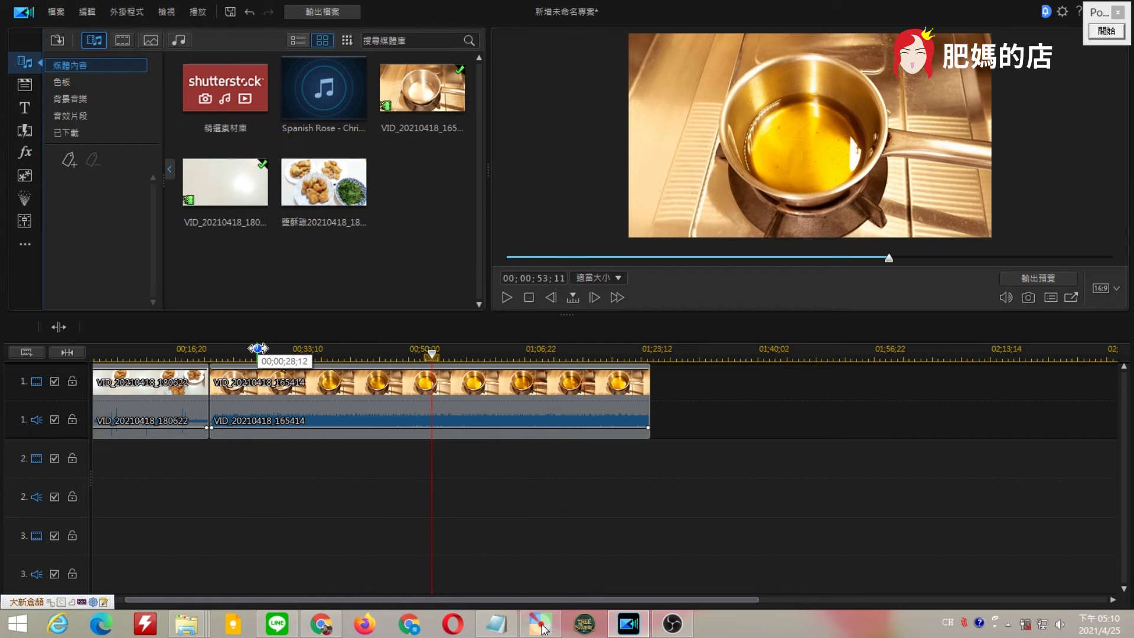
left_click(285, 355)
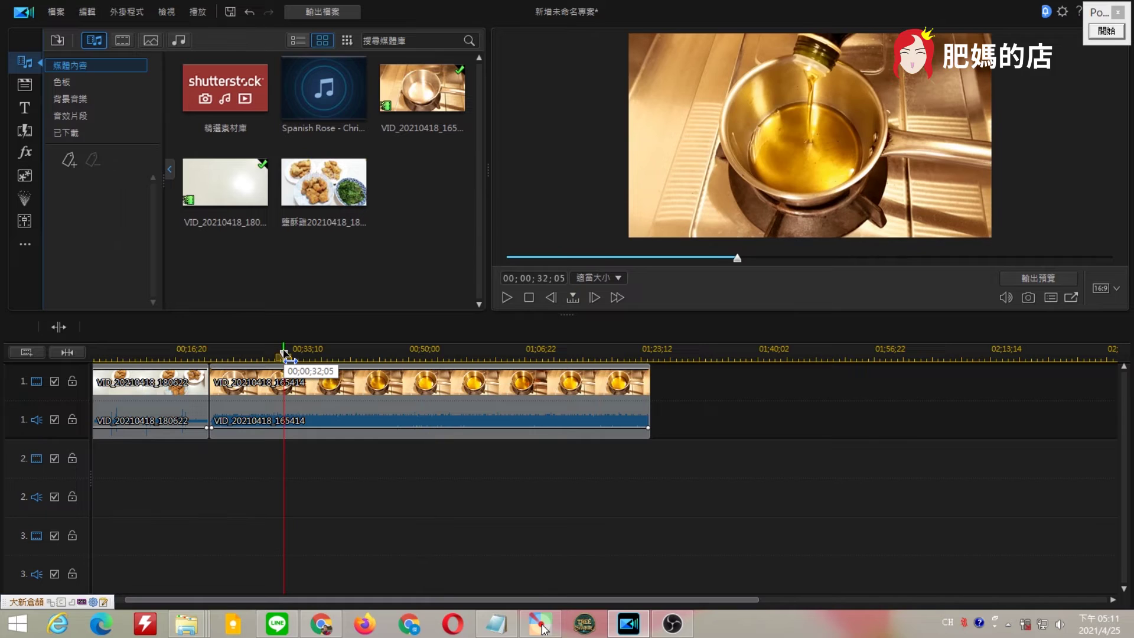
left_click(238, 354)
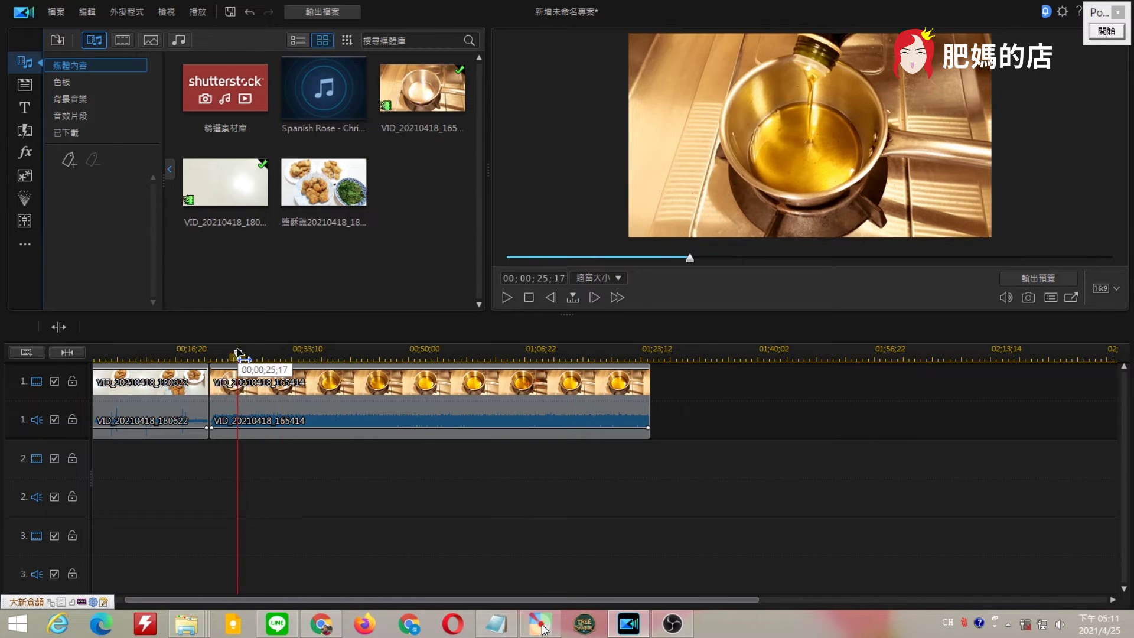
- Scrub the playhead back and forth between the chicken clip and the saucepan clip, from 00;00;14;18 to 00;00;33;05
left_click(161, 355)
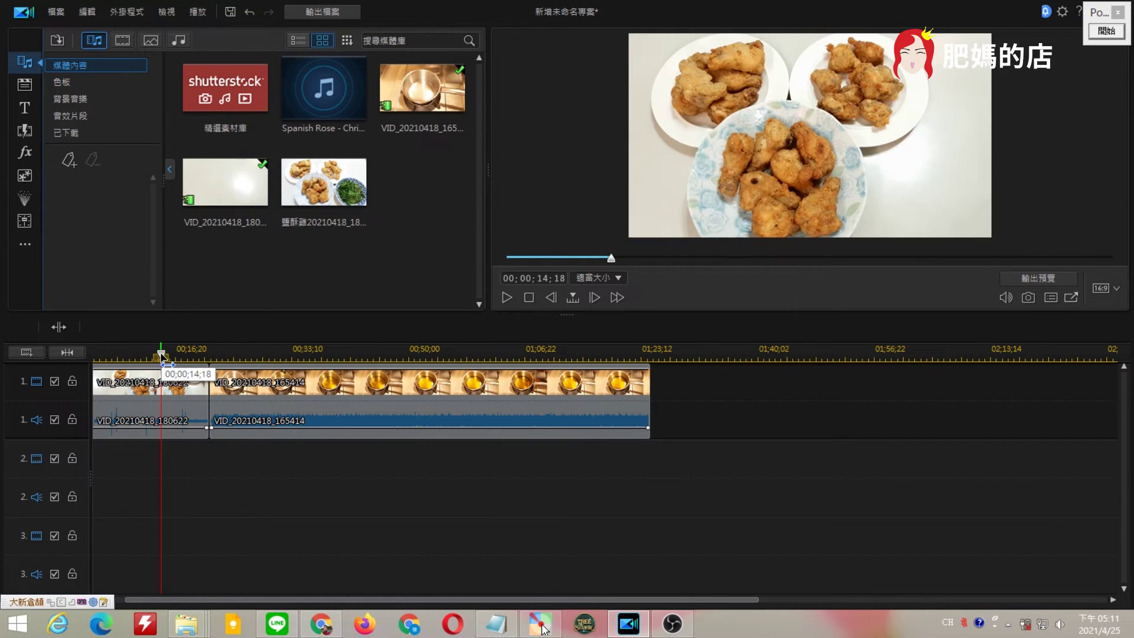
left_click(242, 355)
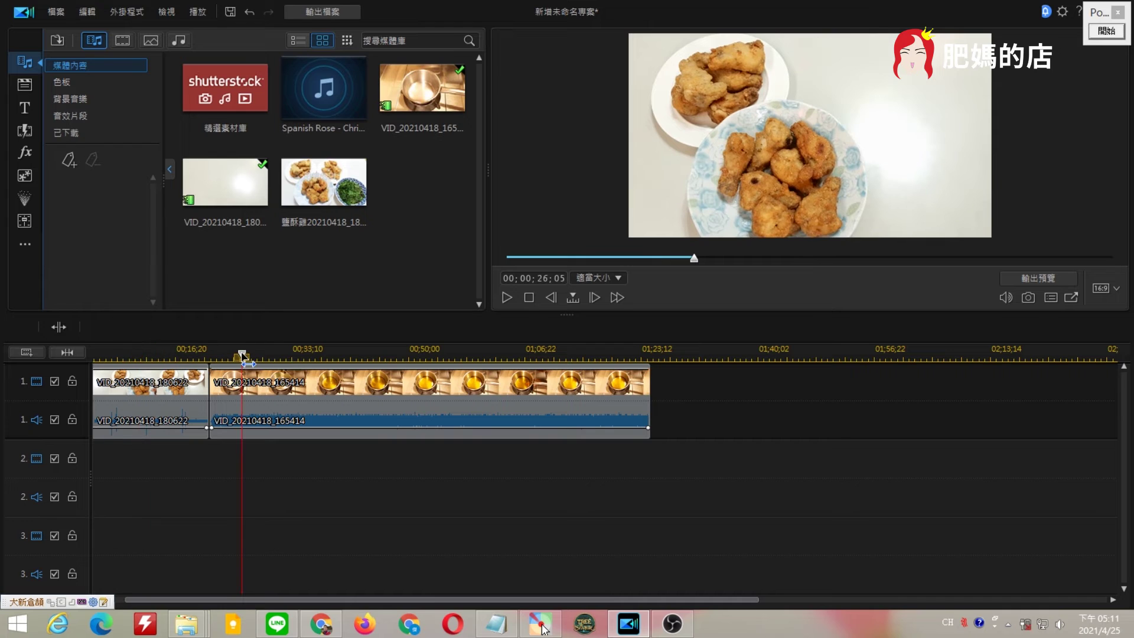
left_click(339, 348)
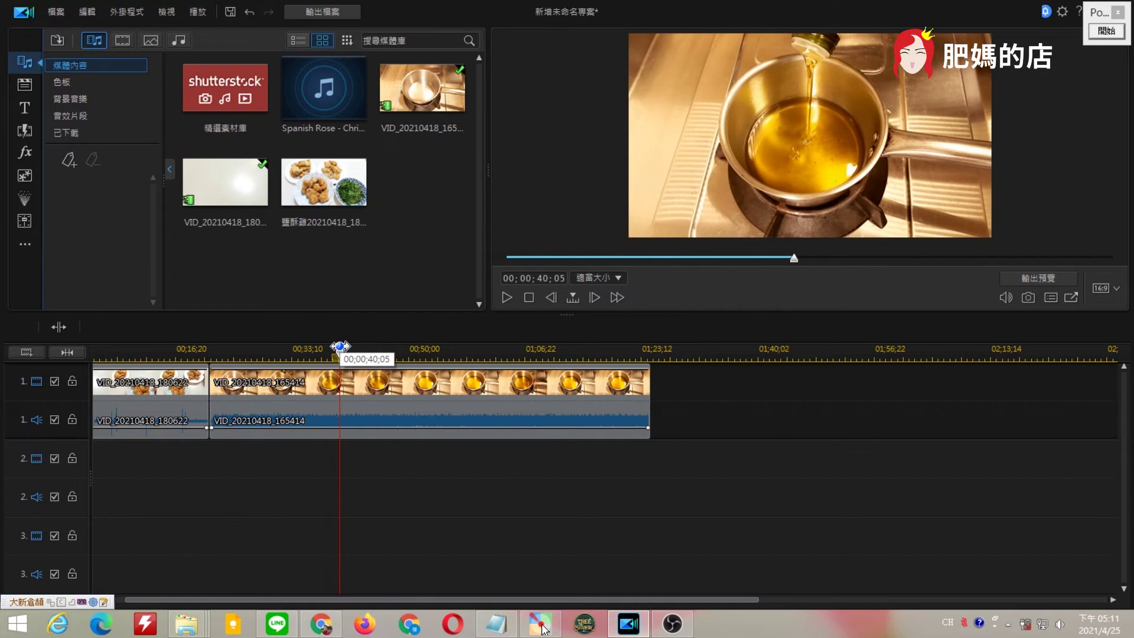
left_click(220, 355)
left_click(309, 354)
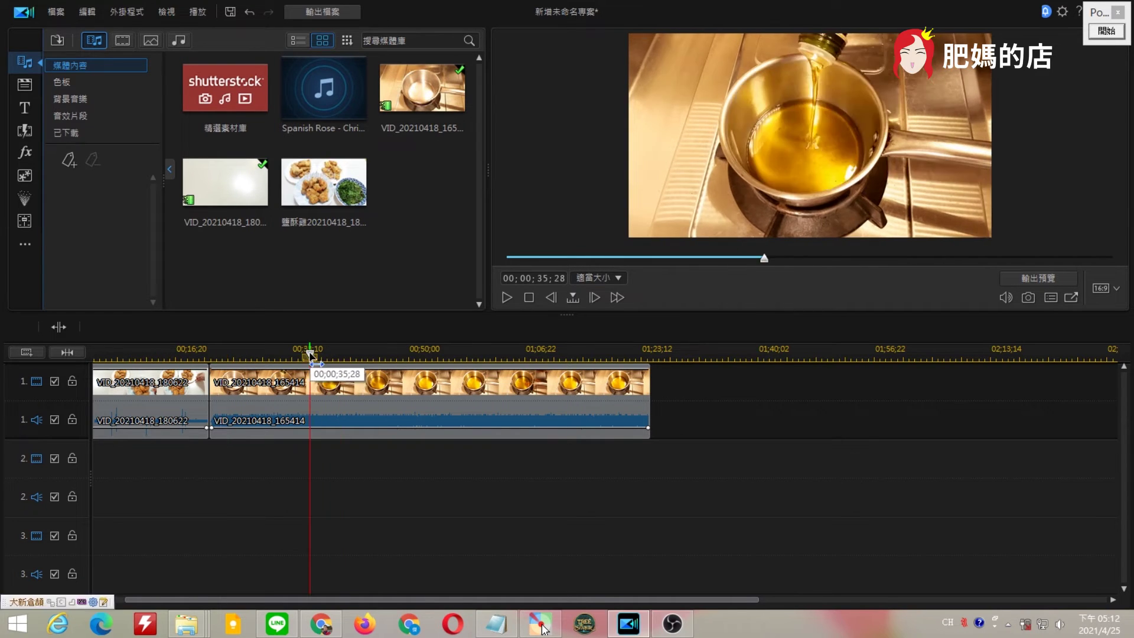
left_click(373, 354)
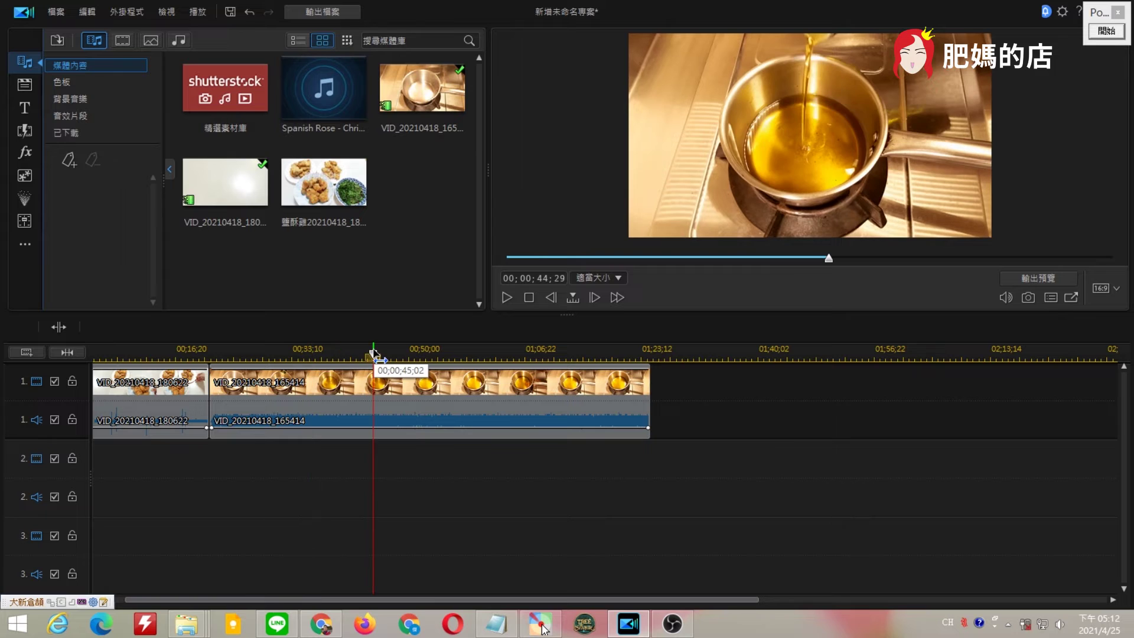
left_click(199, 353)
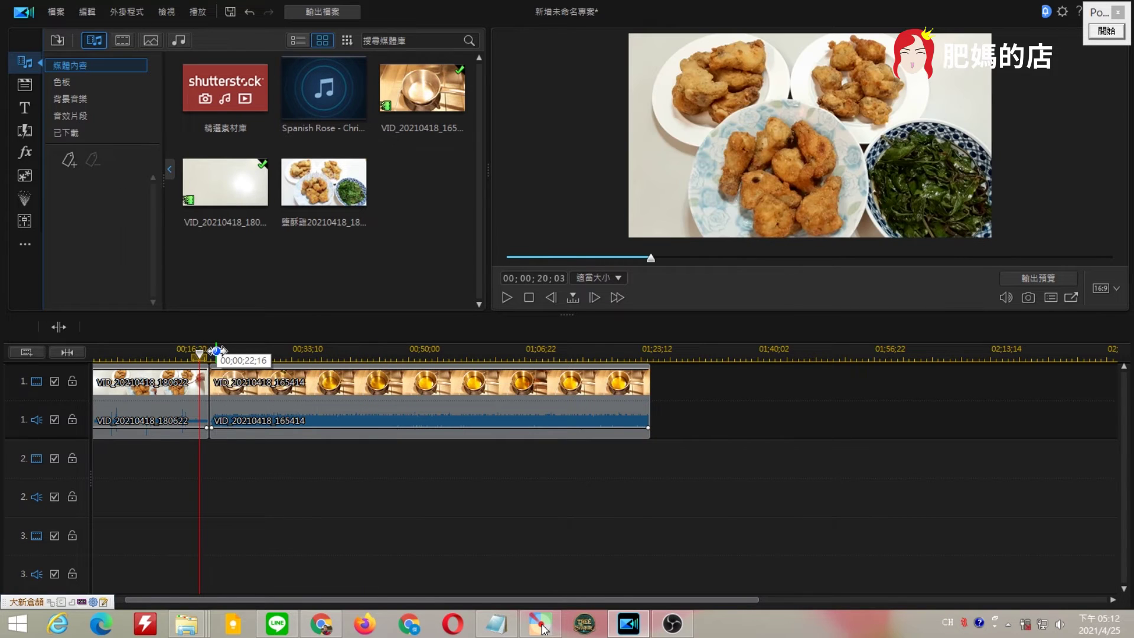
left_click_drag(200, 355, 292, 356)
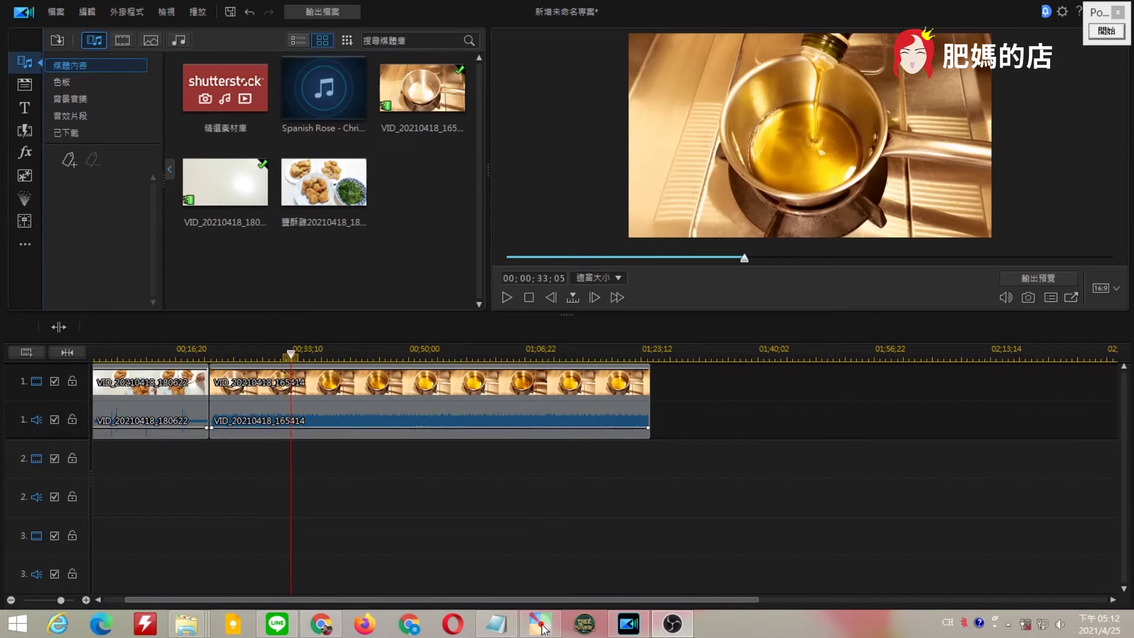
- Set the playhead to 00;00;22;19 near the start of the saucepan clip, play it with its original sound, and pause at 00;00;29;07
left_click(218, 354)
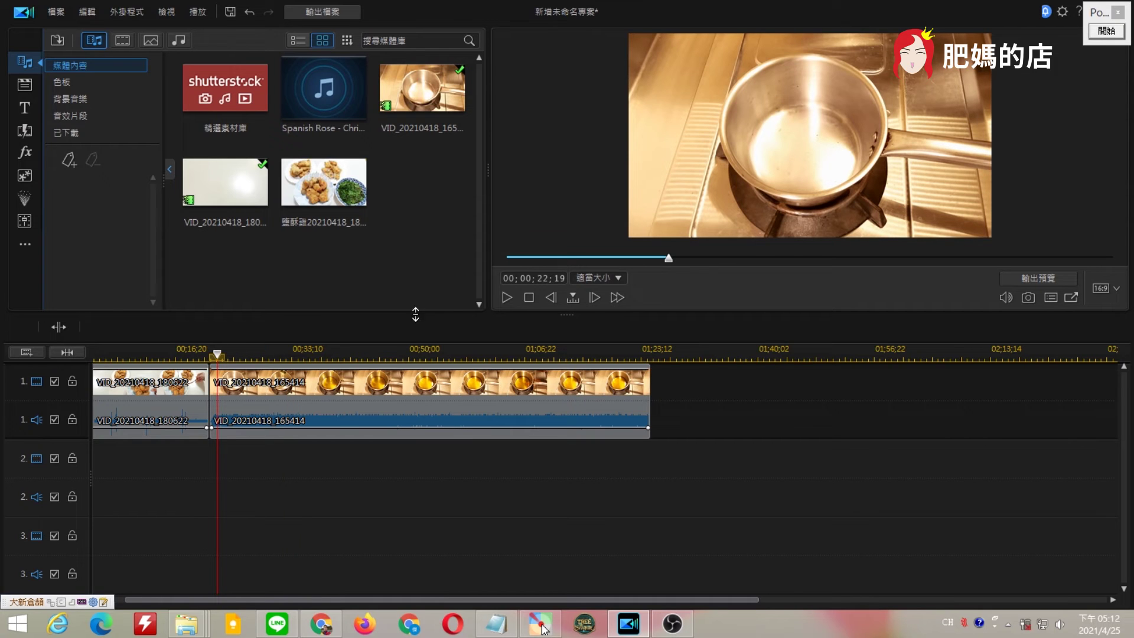
left_click(506, 298)
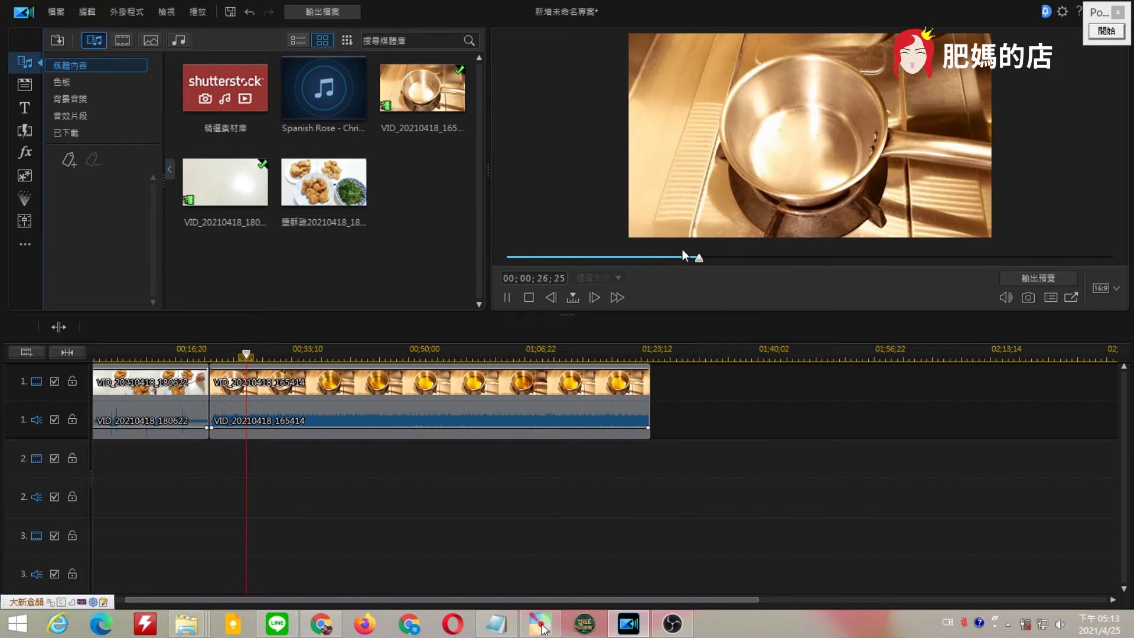
left_click(506, 296)
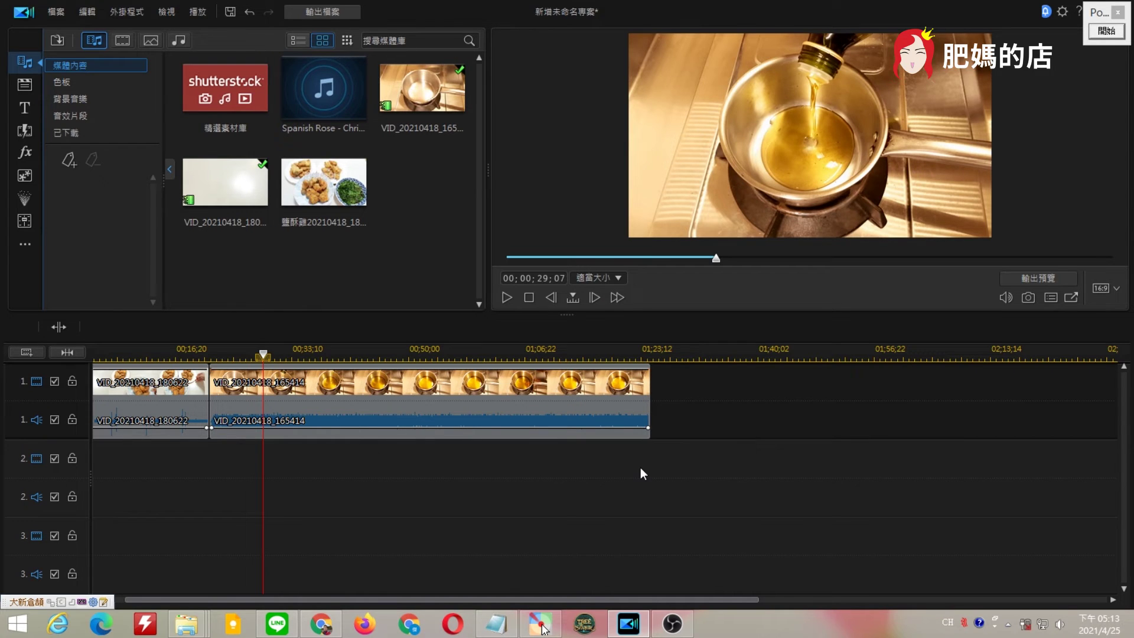
- Unlink the video and audio of the saucepan clip VID_20210418_165414 on track 1
left_click(523, 382)
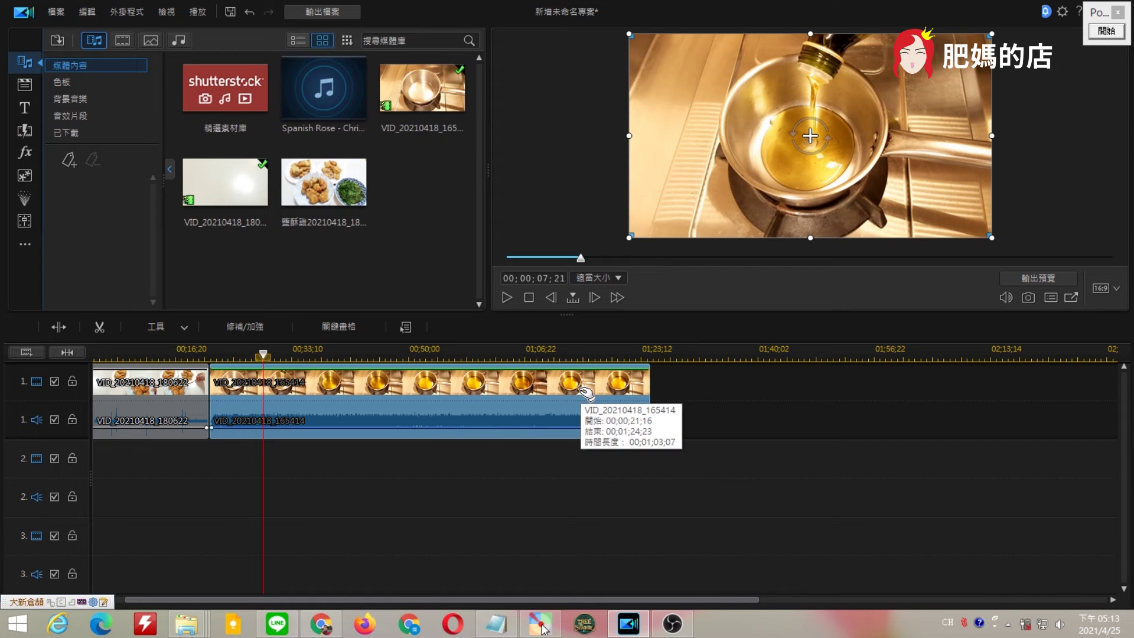
right_click(406, 392)
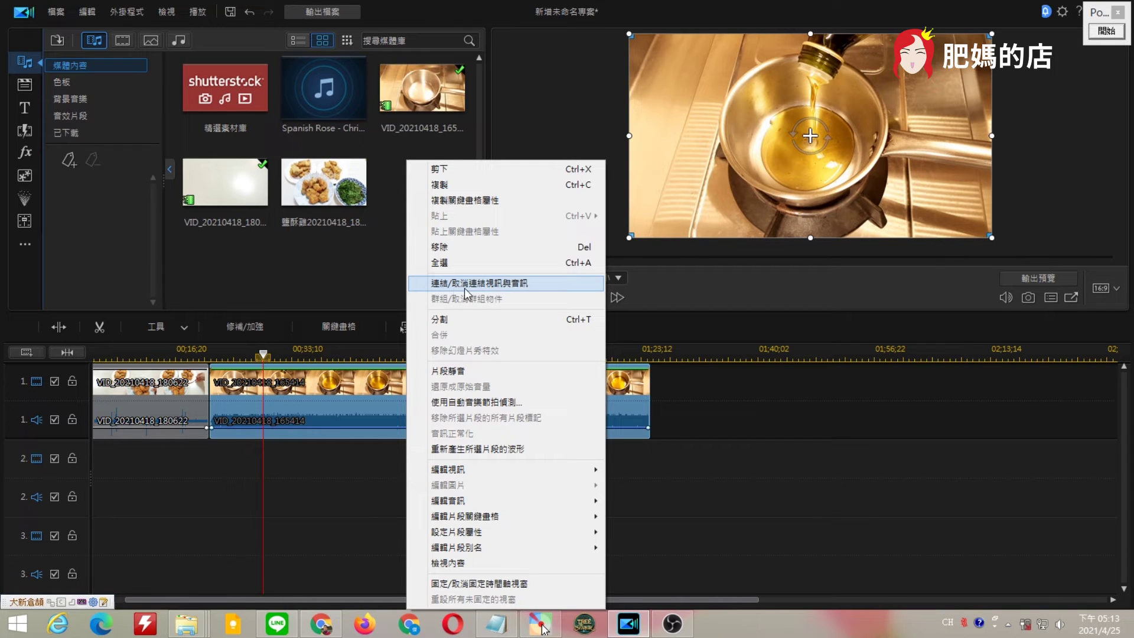
left_click(542, 288)
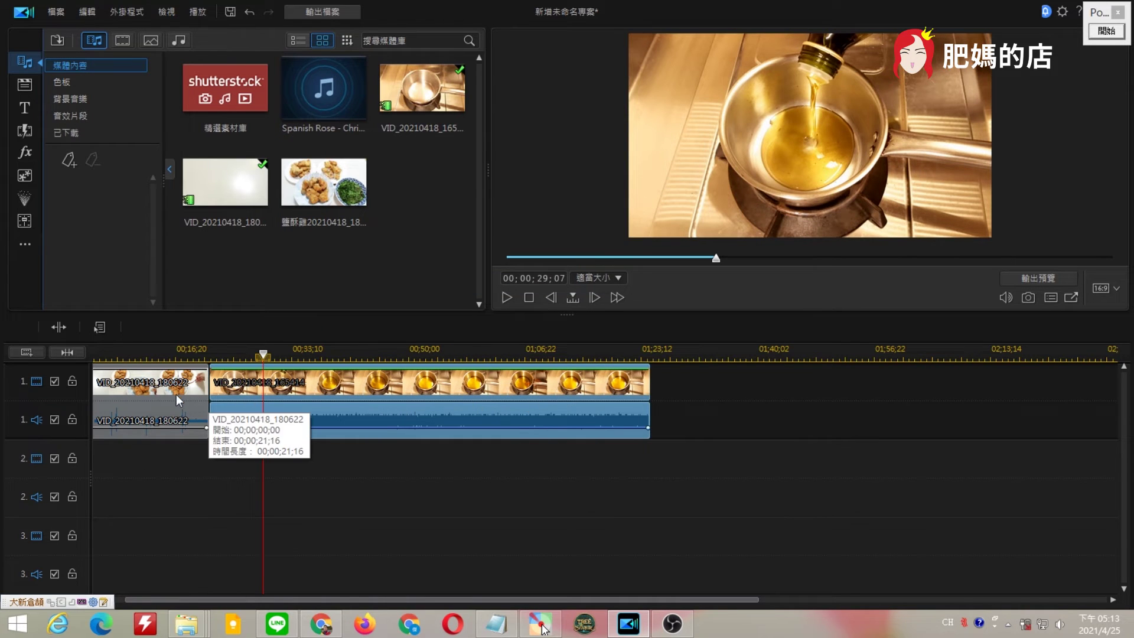
- Compare selecting the still-linked first clip with selecting the saucepan clip's video and audio parts separately
left_click(157, 404)
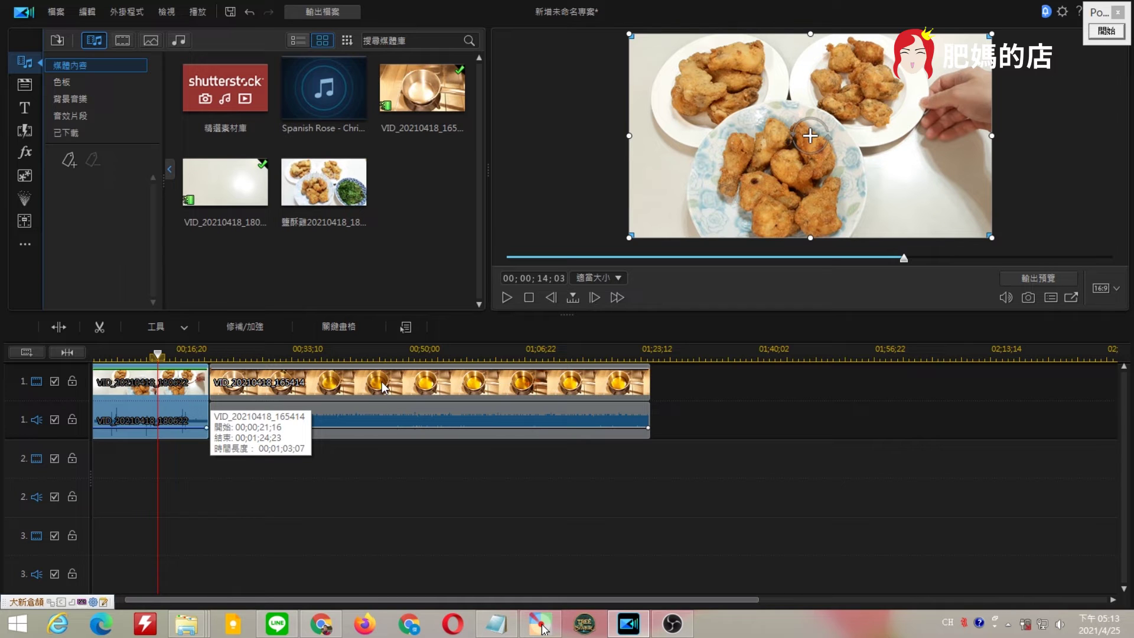
left_click(599, 388)
left_click(581, 415)
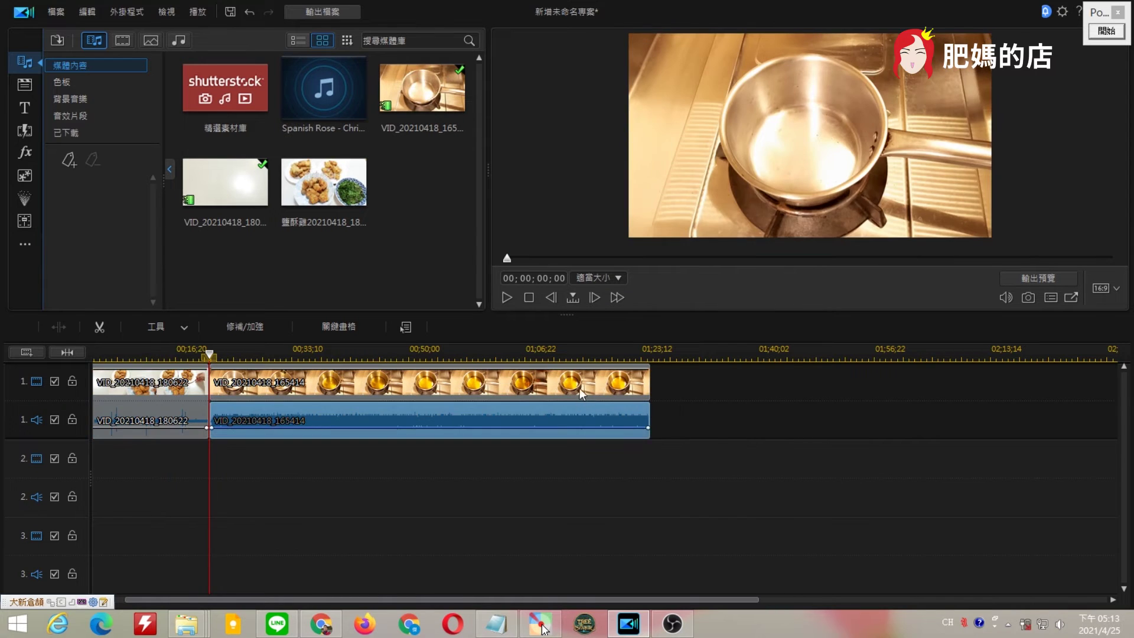
left_click(567, 407)
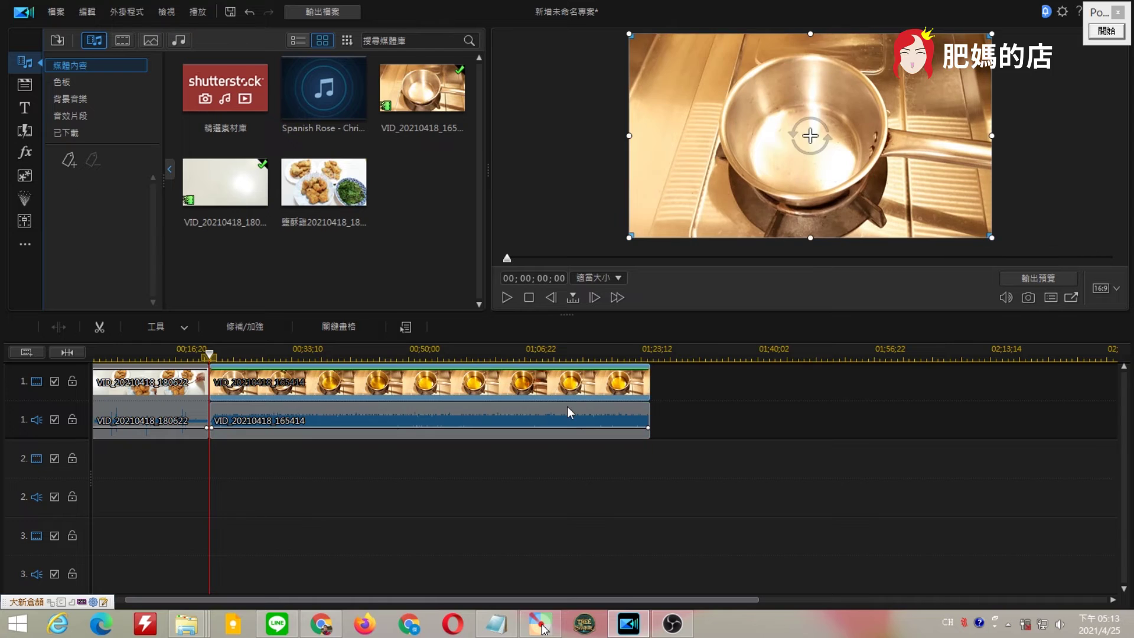
left_click(568, 407)
left_click(569, 407)
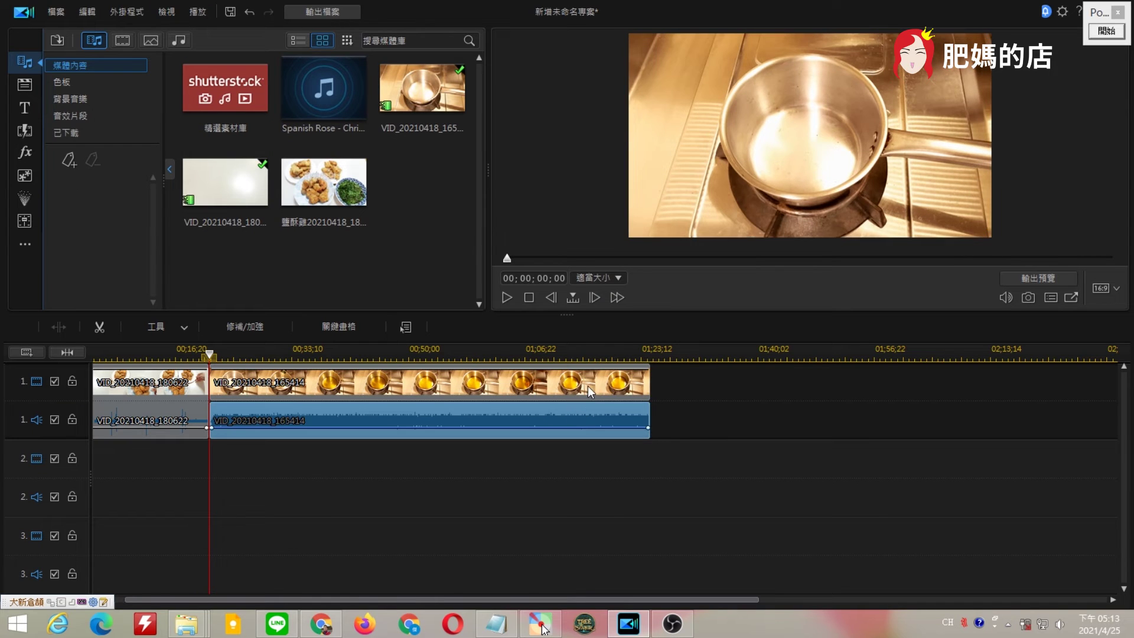
- Delete the saucepan clip's audio from audio track 1, and play the clip from 00;00;21;16 to check its sound
left_click(573, 405)
left_click(572, 417)
key("Delete")
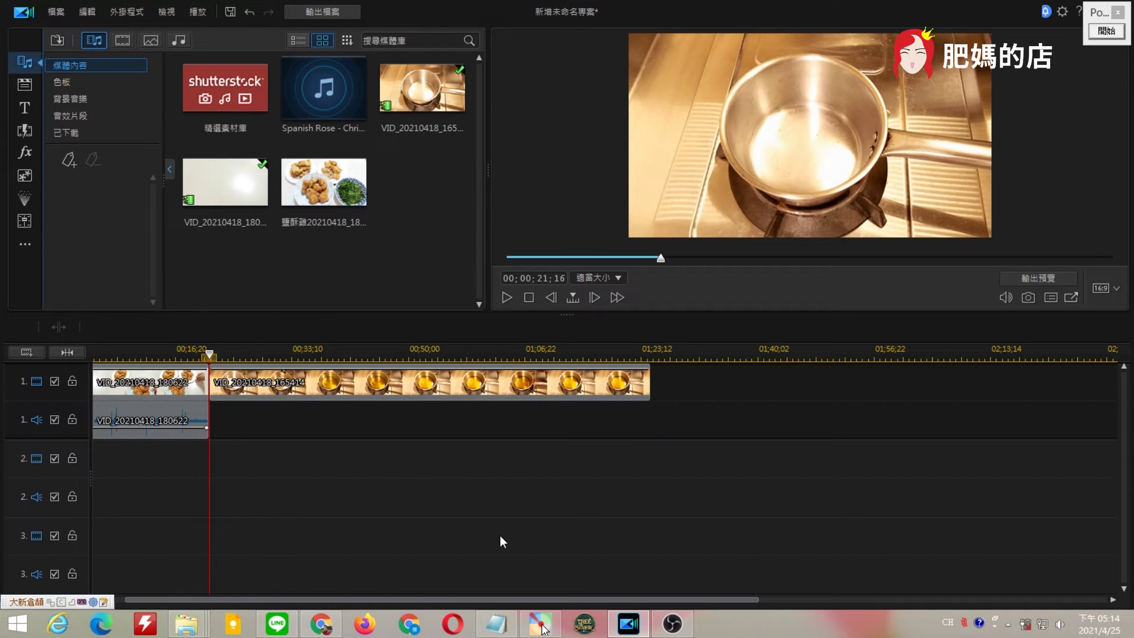
left_click(507, 297)
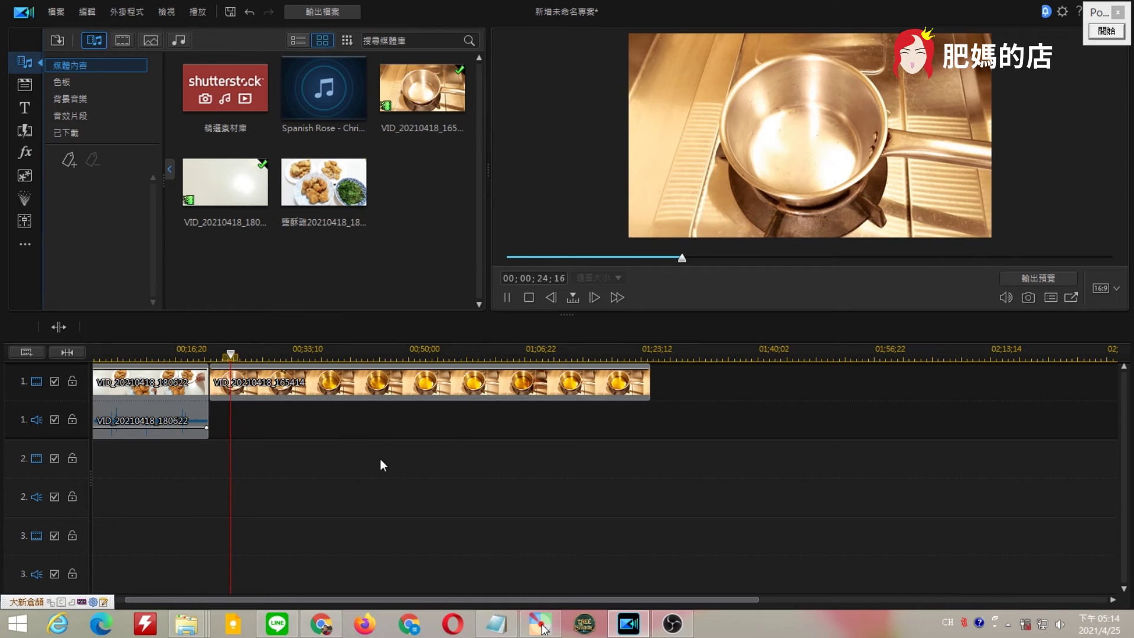
left_click(507, 298)
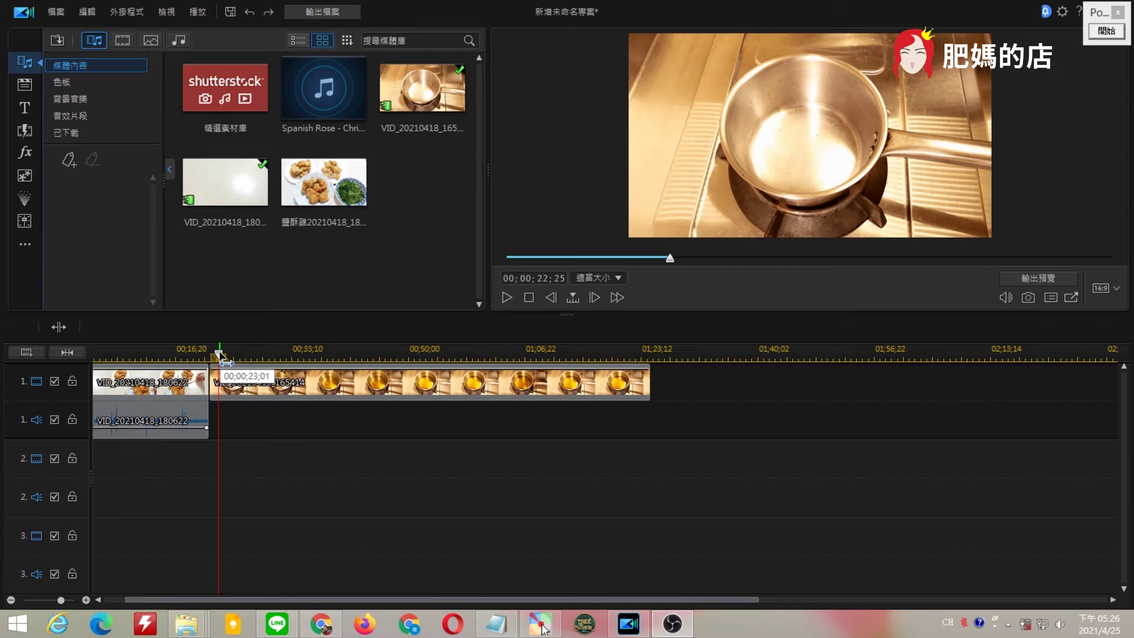
- Split the saucepan clip on track 1 at 00;00;29;28, and select each of the two parts in turn to check the cut
left_click_drag(218, 354, 270, 361)
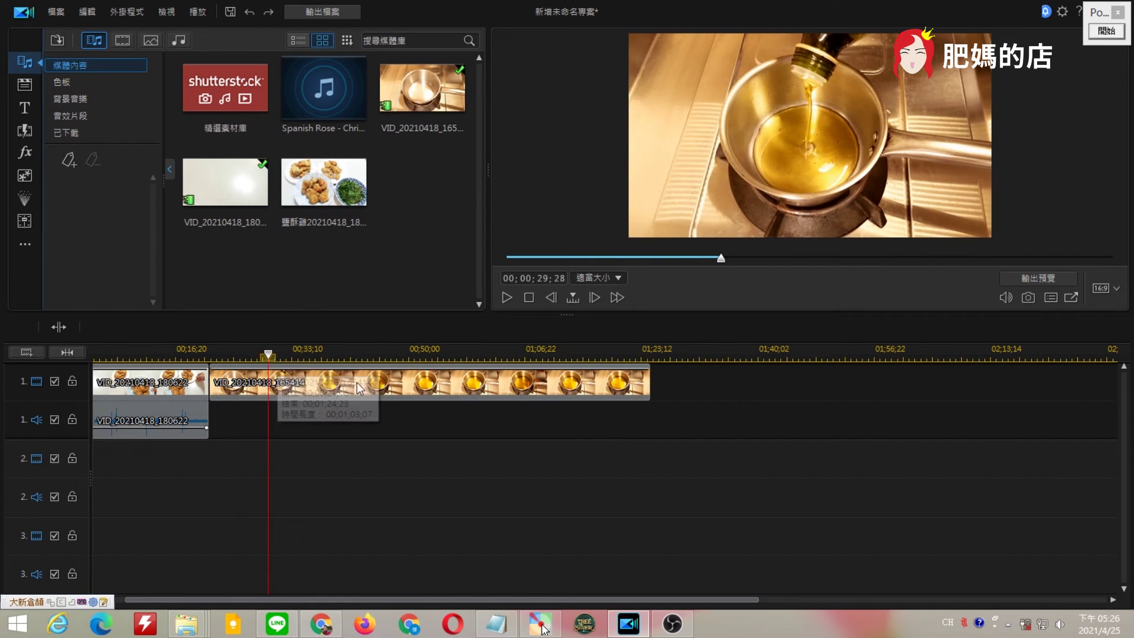
left_click(540, 384)
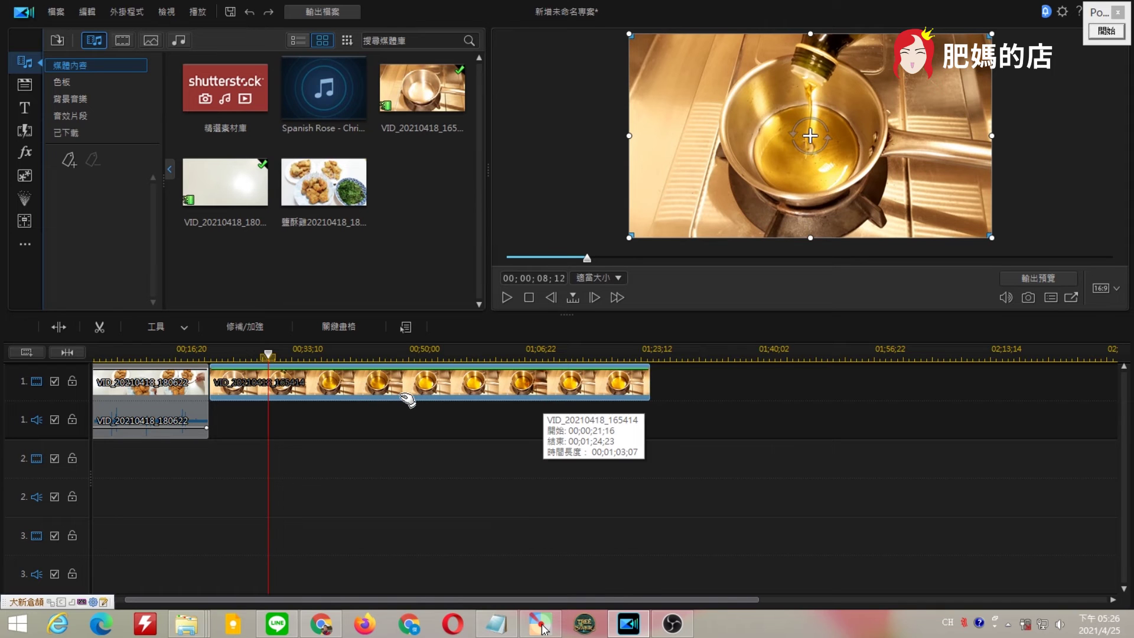
right_click(362, 383)
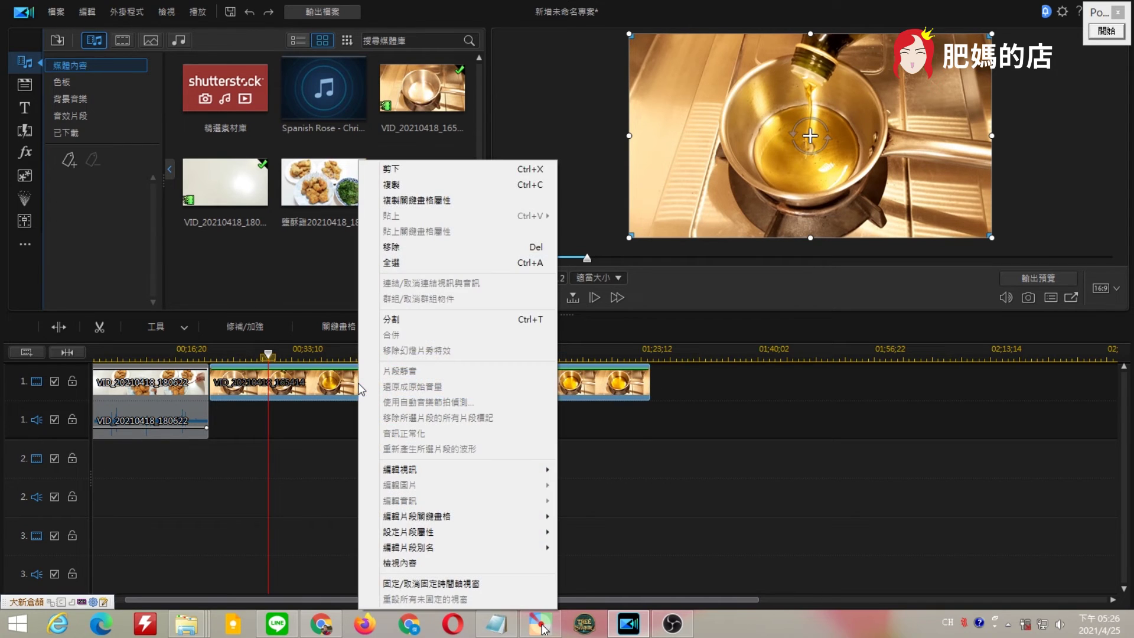
left_click(478, 327)
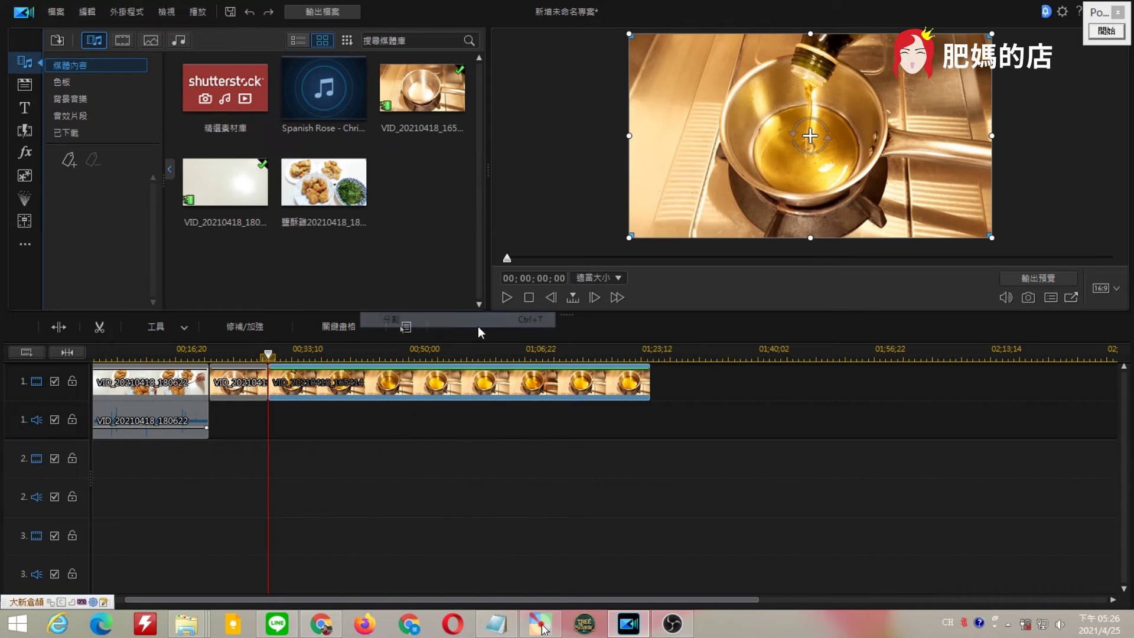
left_click(237, 389)
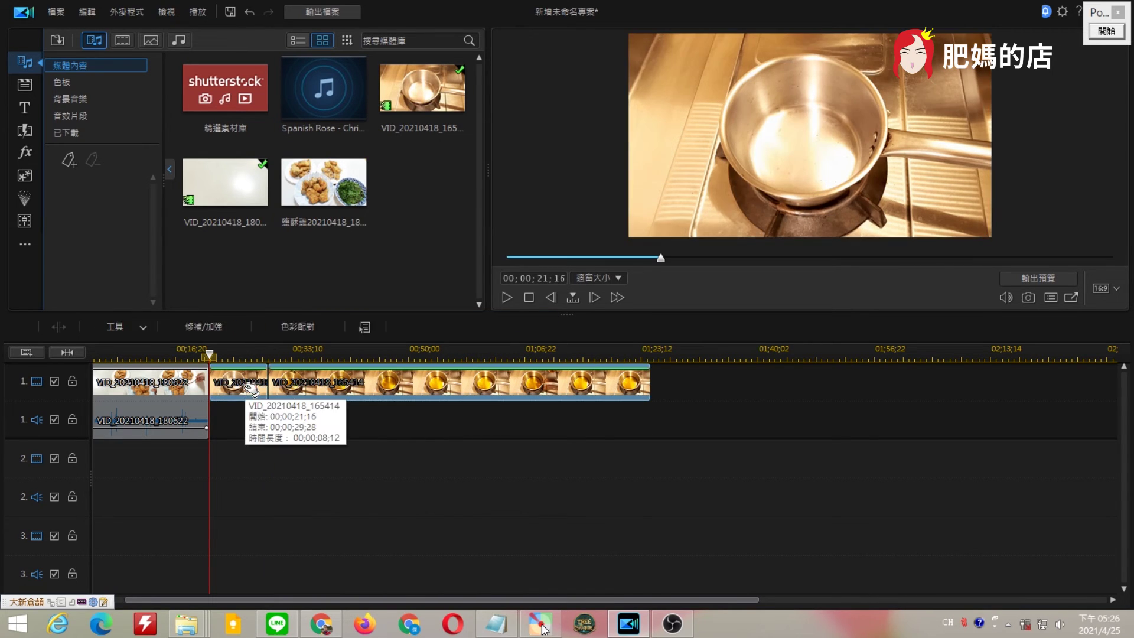
left_click(307, 392)
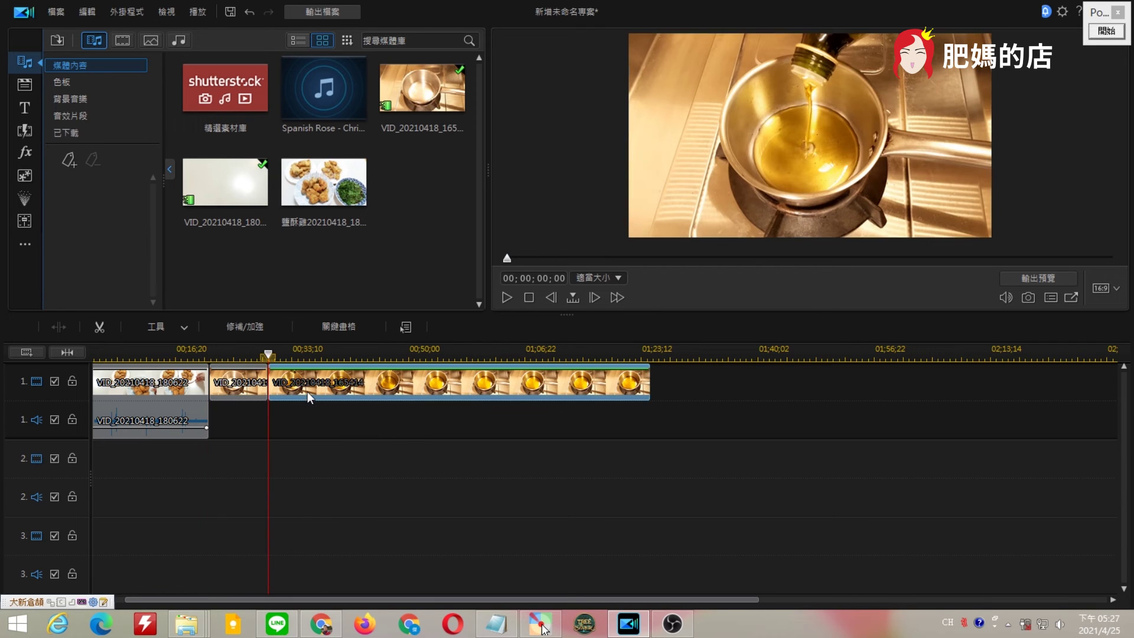
- Split the second saucepan part again at 00;00;44;19, and select the resulting segments to check them
left_click(274, 357)
left_click_drag(274, 357, 372, 356)
left_click(374, 381)
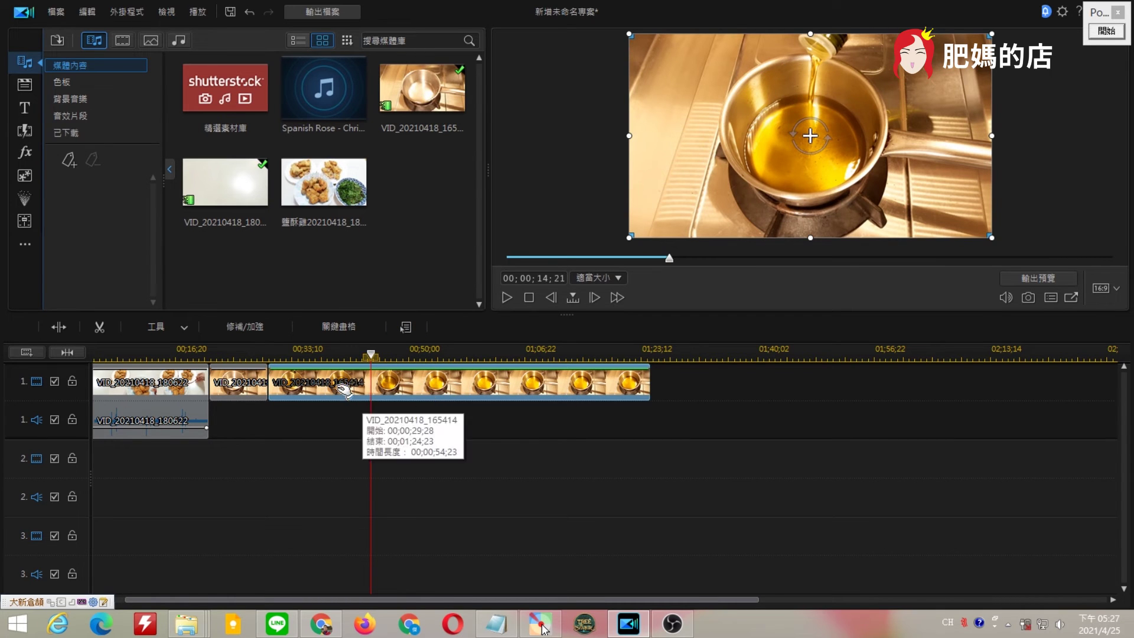
right_click(454, 383)
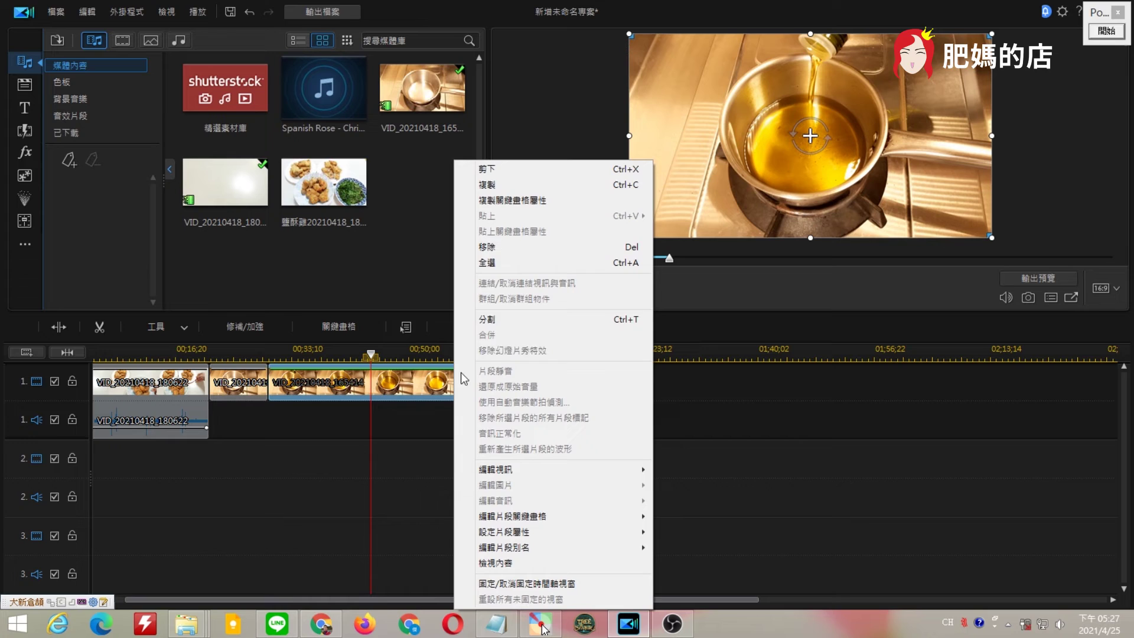
left_click(562, 319)
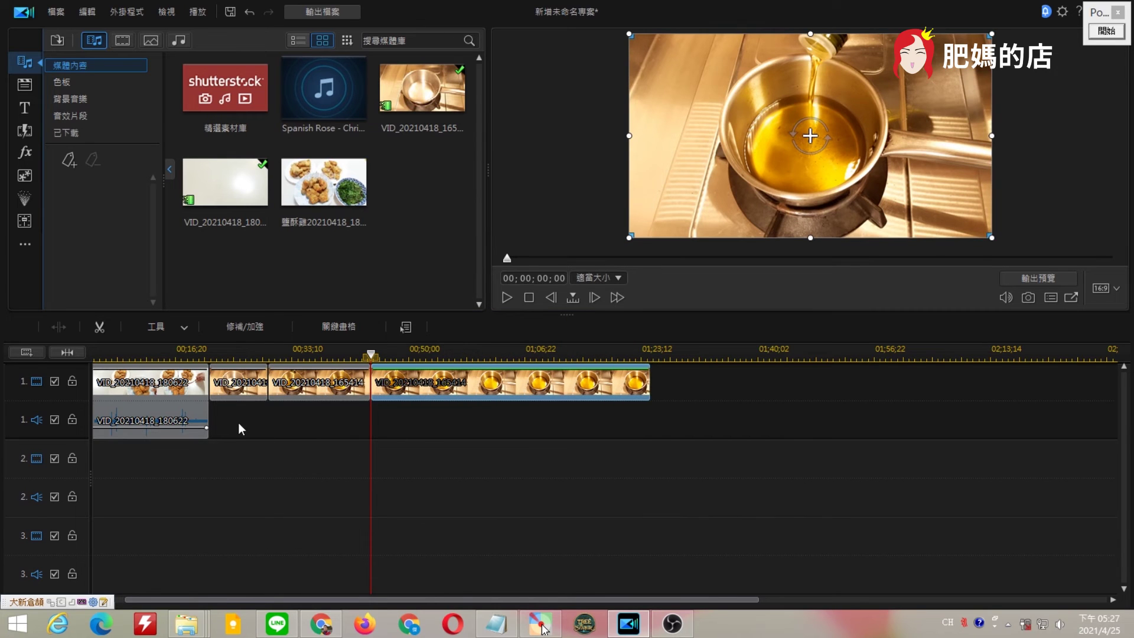
left_click(247, 398)
left_click(349, 395)
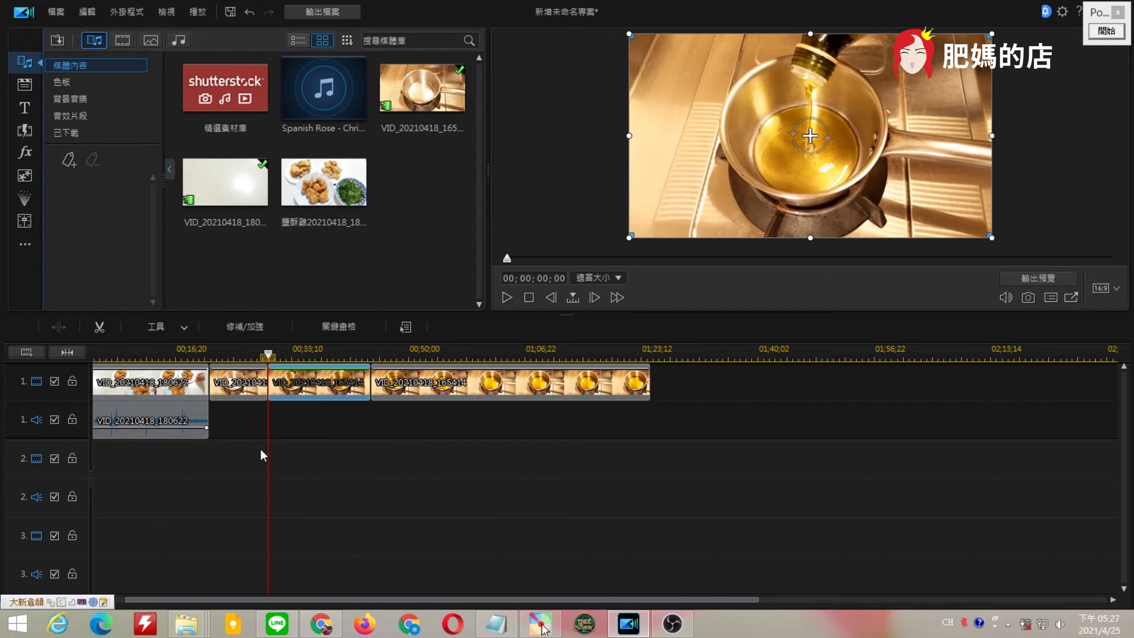
- Try removing the middle saucepan segment with the gap kept, scrub across the empty stretch, and undo the removal
right_click(309, 396)
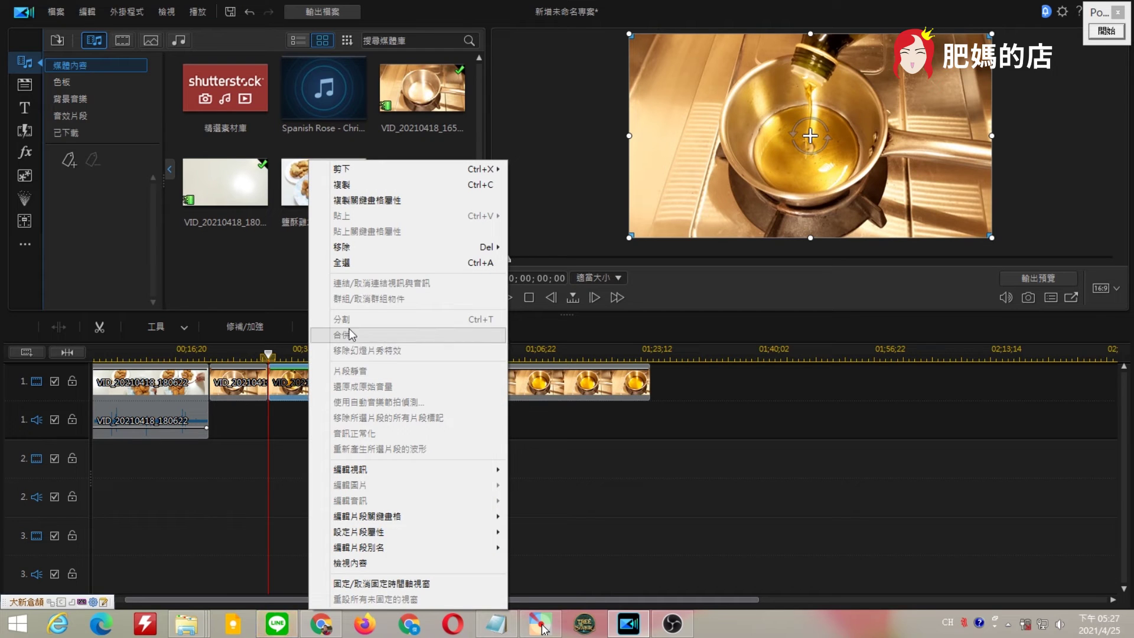
mouse_move(400, 258)
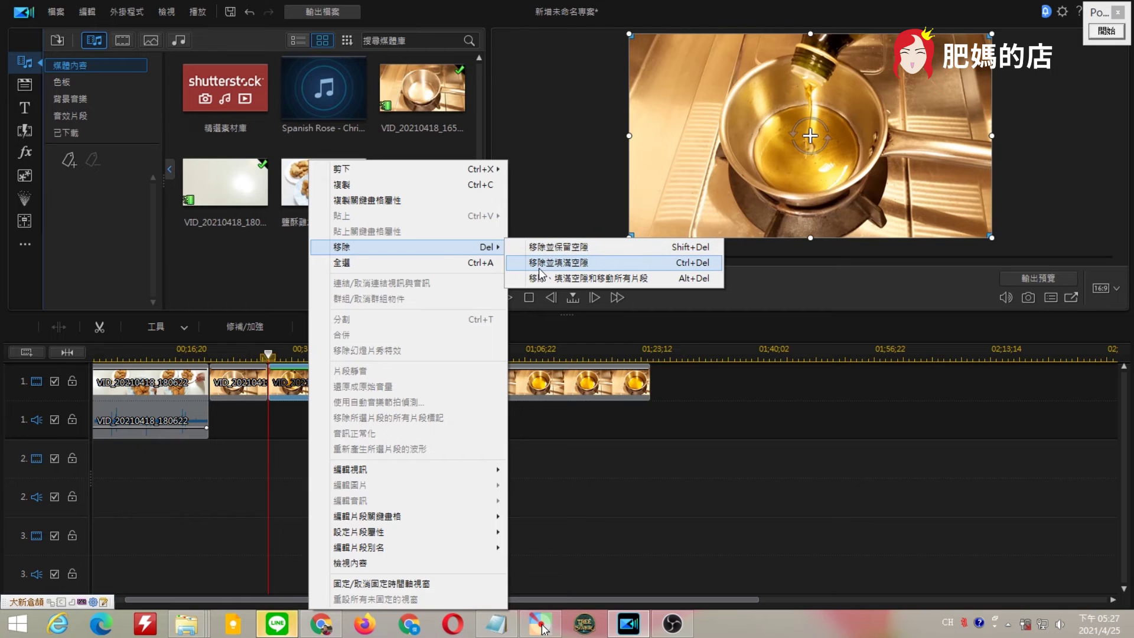
left_click(592, 249)
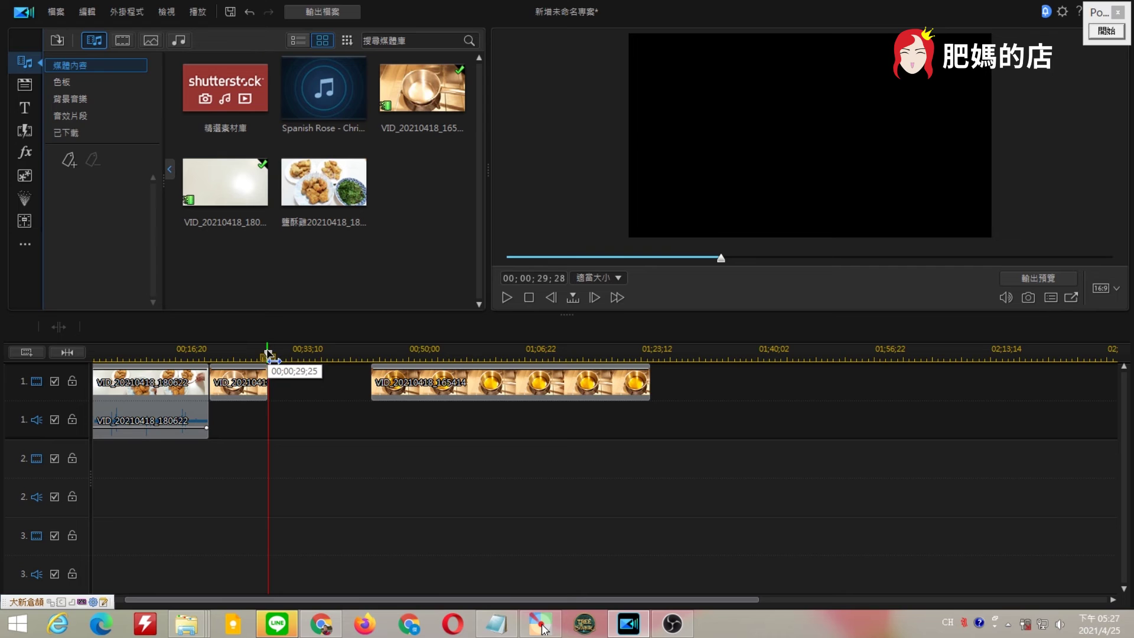
left_click_drag(268, 354, 385, 354)
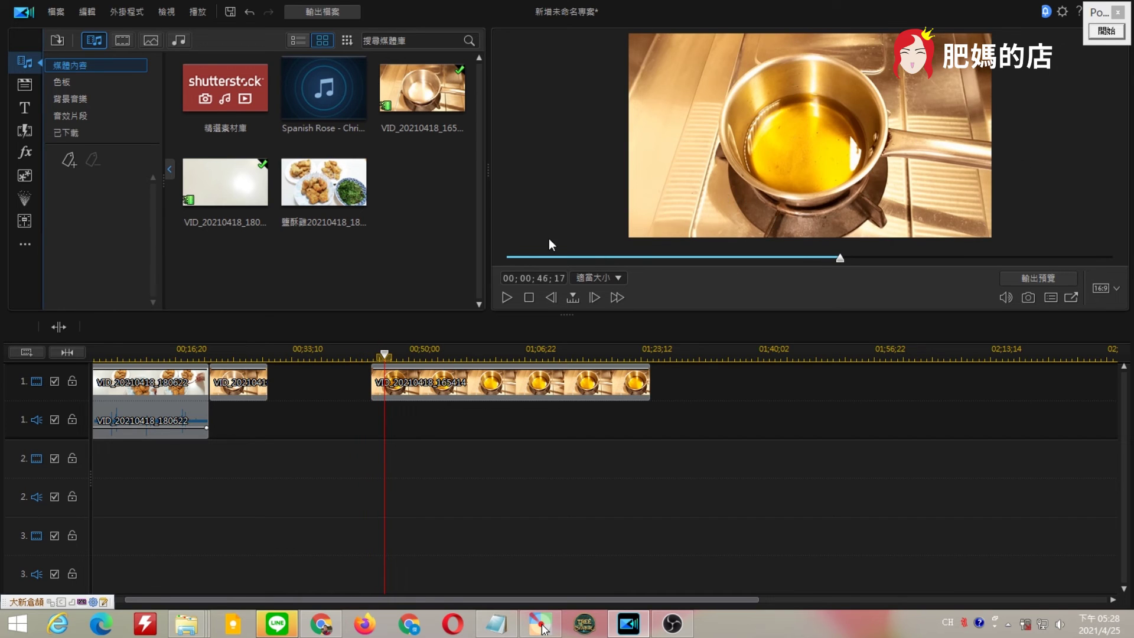
left_click_drag(384, 354, 254, 354)
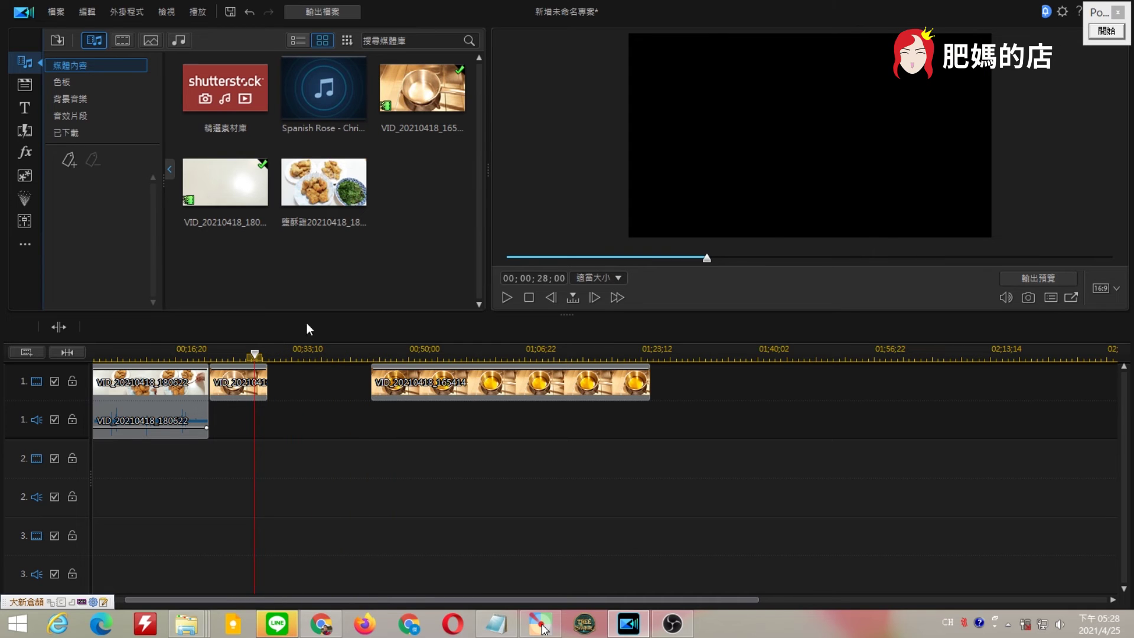
key("ctrl+v")
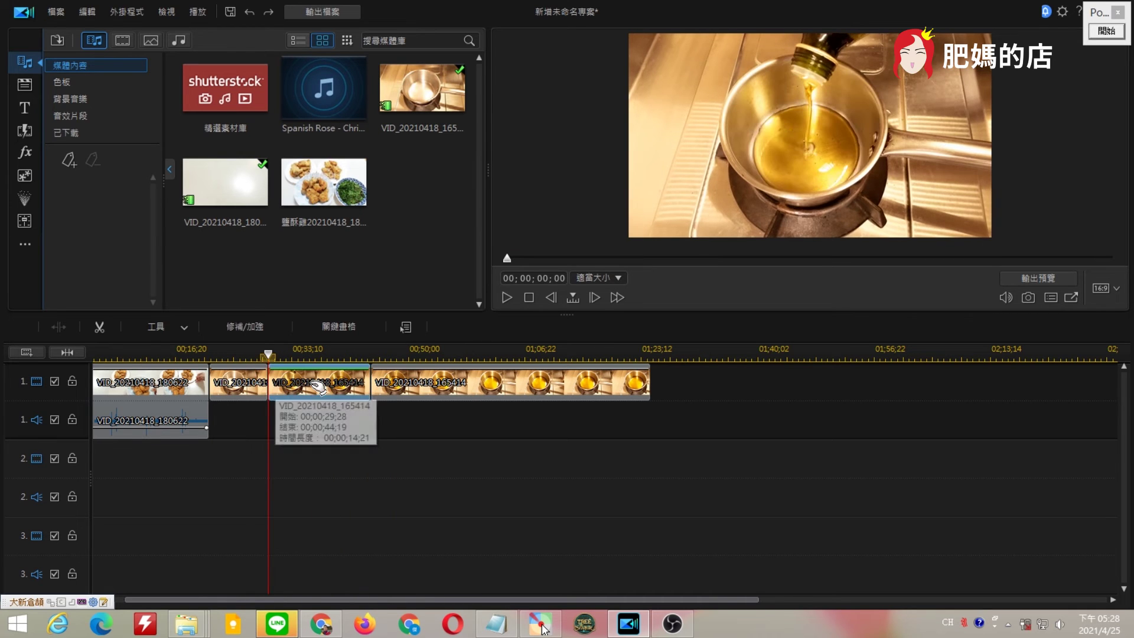
- Remove the middle saucepan segment on track 1 and fill the gap with the segment that follows
right_click(319, 387)
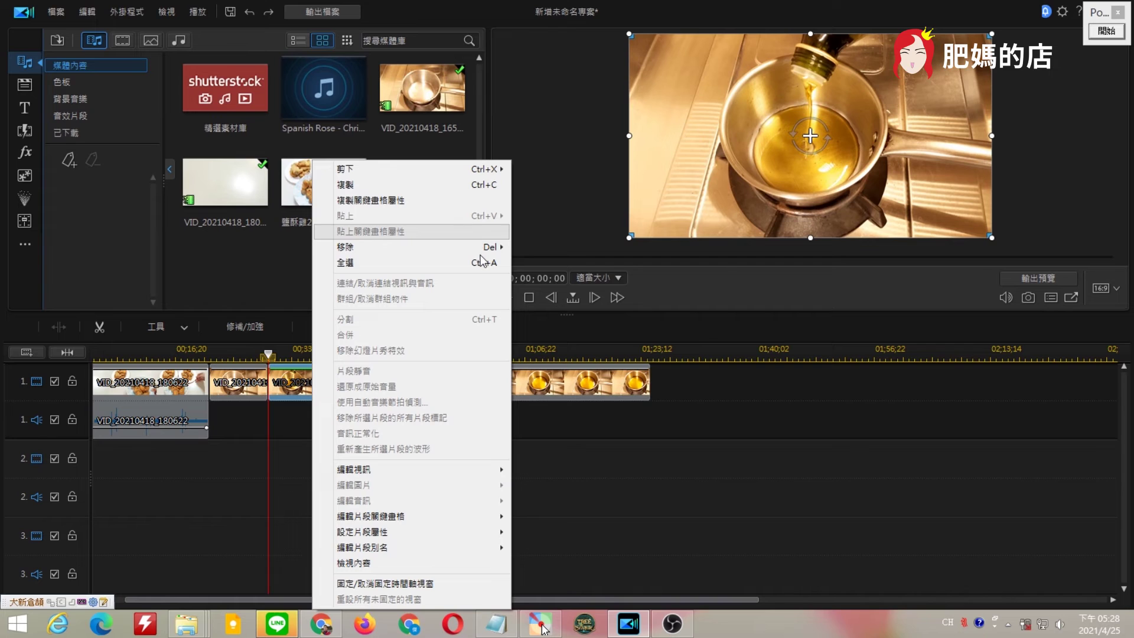
mouse_move(491, 247)
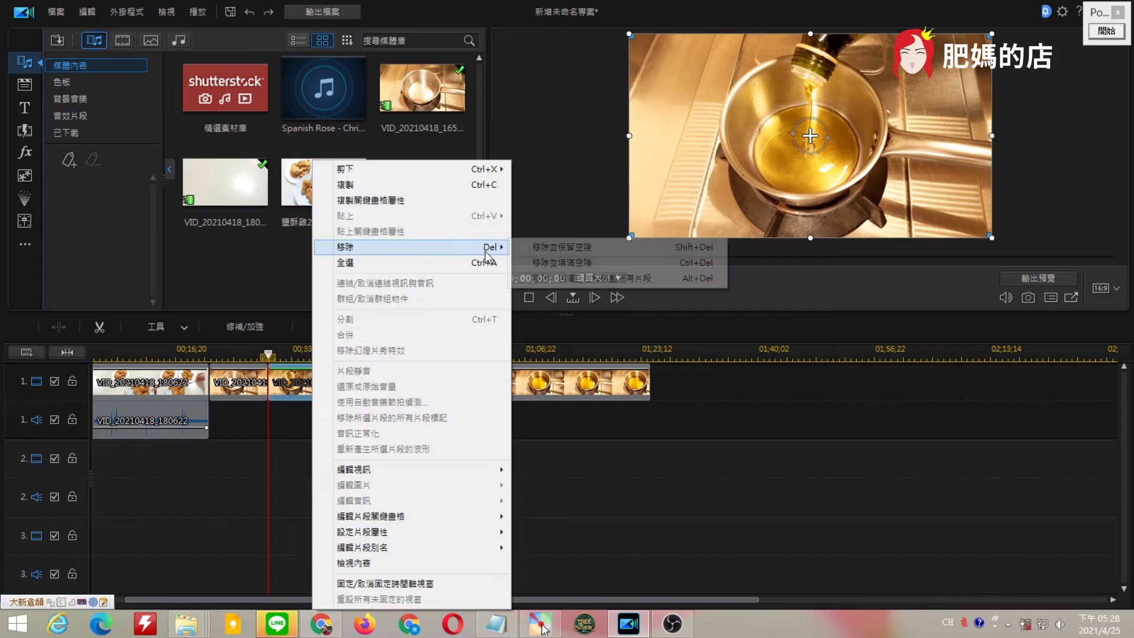
left_click(566, 264)
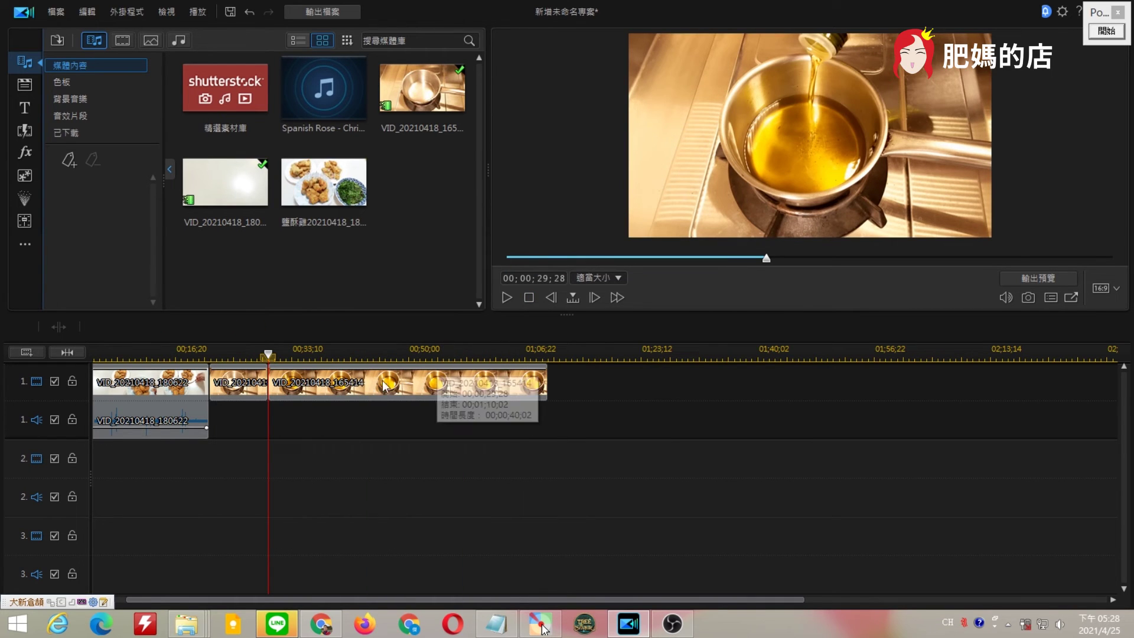
- Select the two remaining saucepan segments in turn, play across the cut between them, and pause at 00;00;32;00
left_click(254, 390)
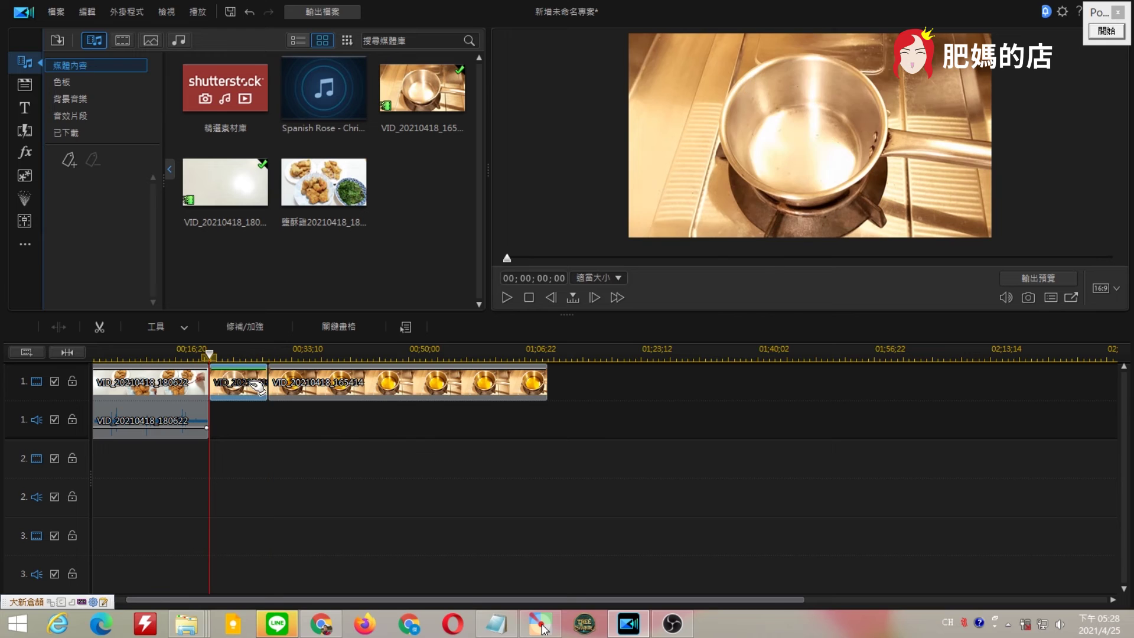
left_click(352, 385)
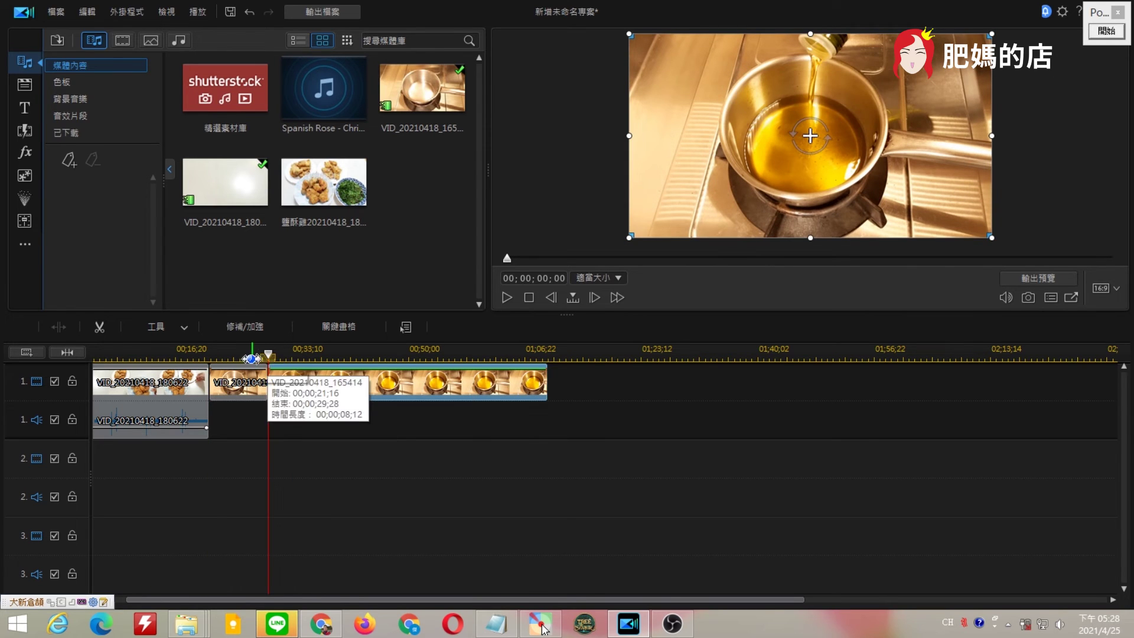
left_click(257, 383)
left_click(510, 296)
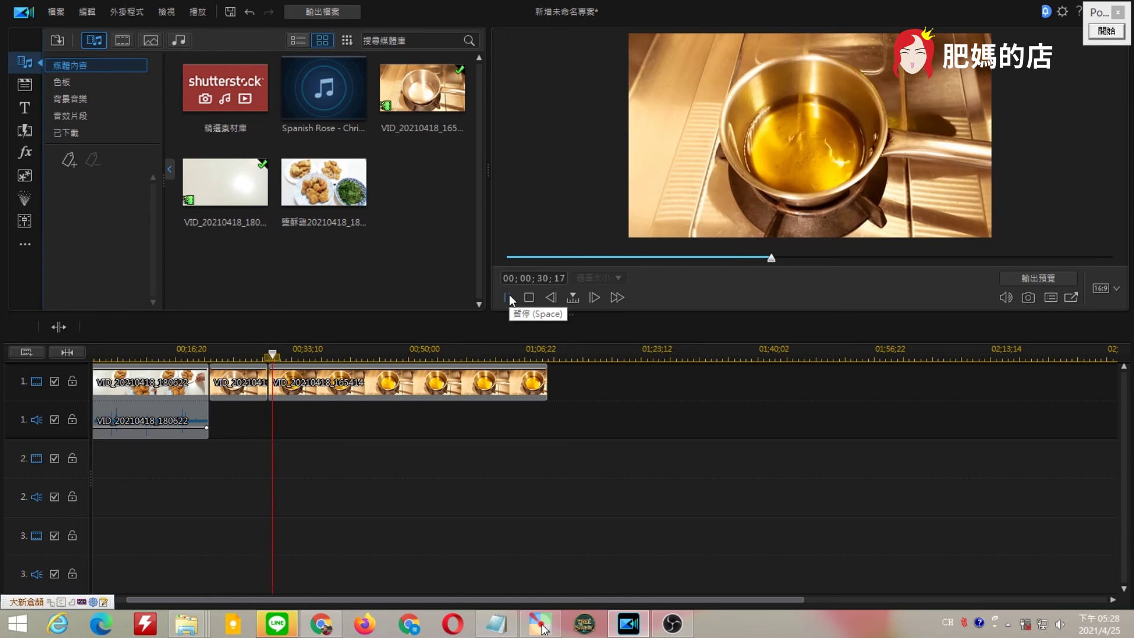
left_click(509, 295)
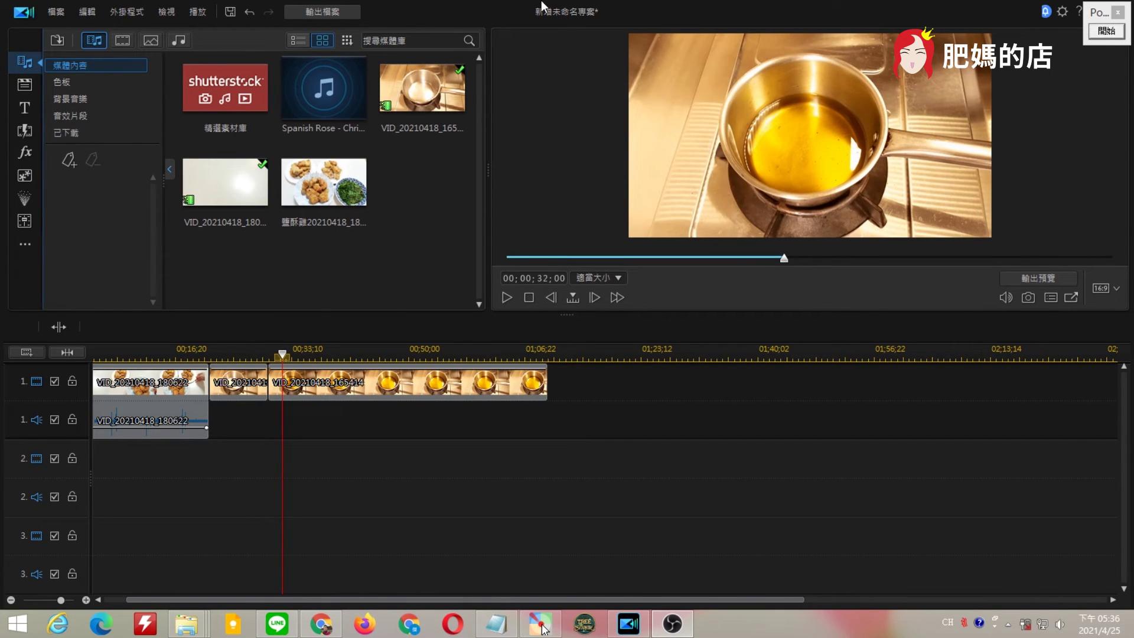
- Start saving the project, and choose the folder 20210425鹽酥雞 on the NAS-iSCSI drive (Y:) as its location
left_click(56, 14)
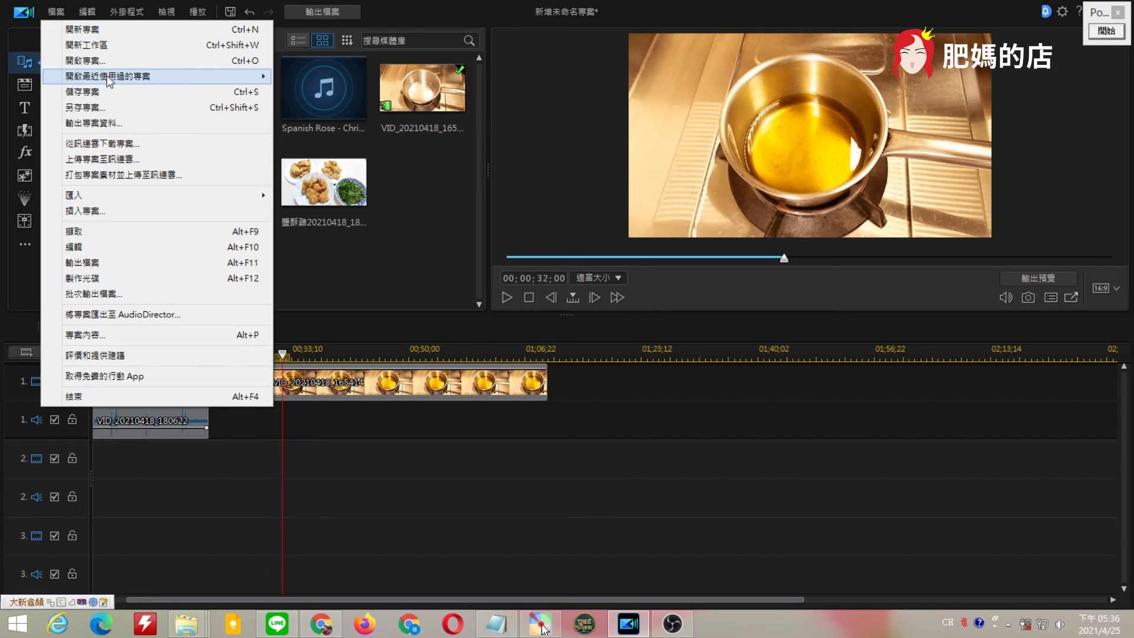
left_click(105, 93)
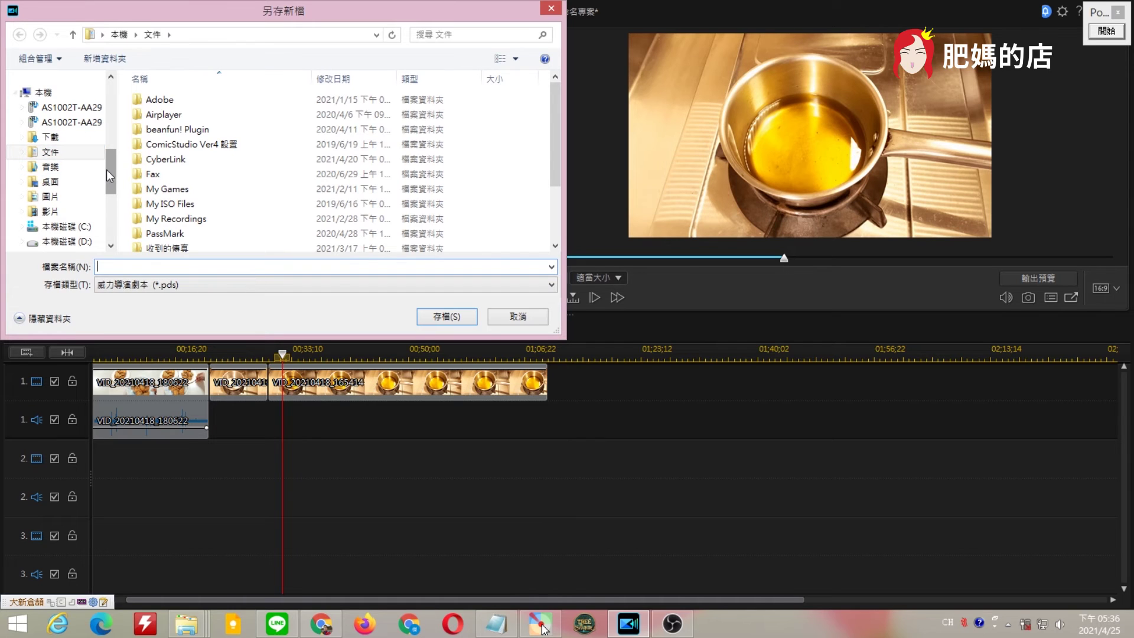
left_click_drag(106, 169, 110, 207)
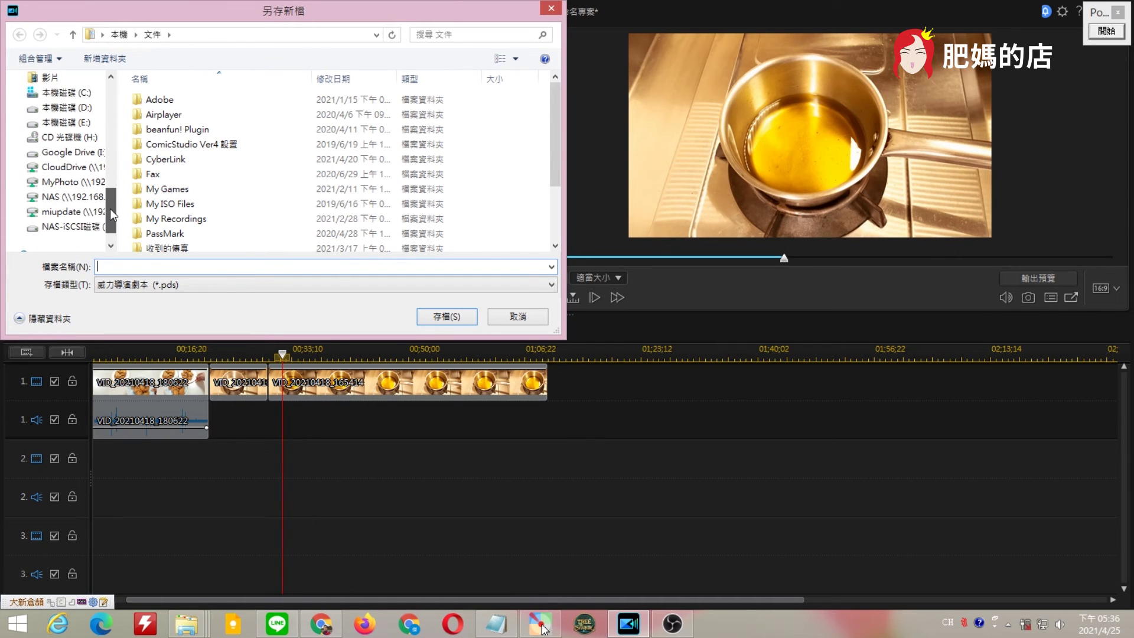
left_click(68, 229)
left_click(230, 102)
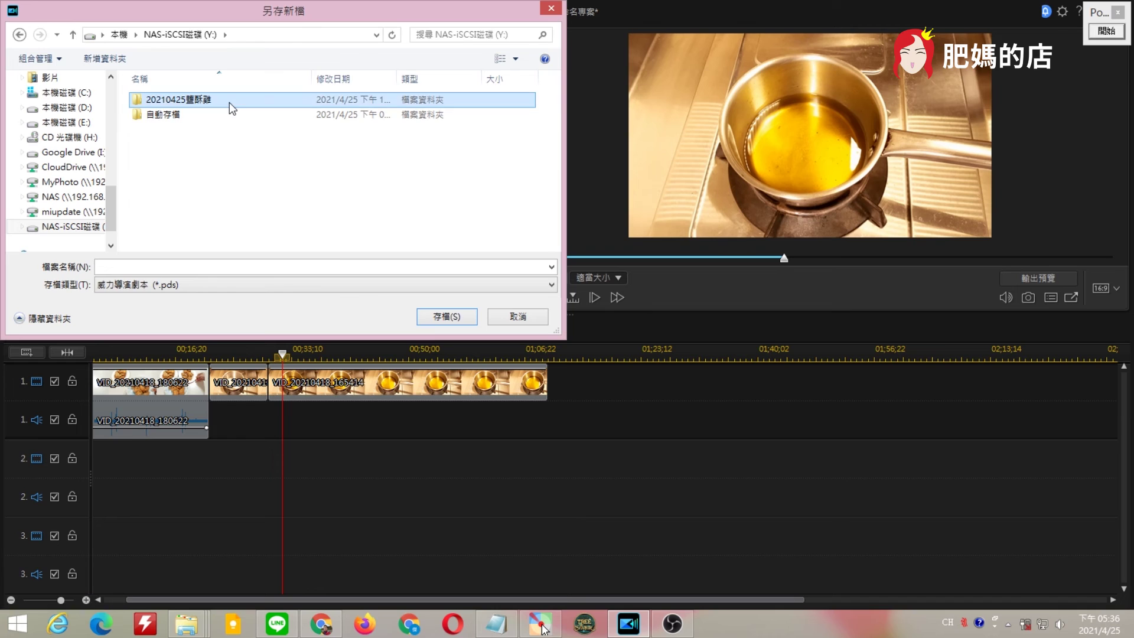
double_click(229, 102)
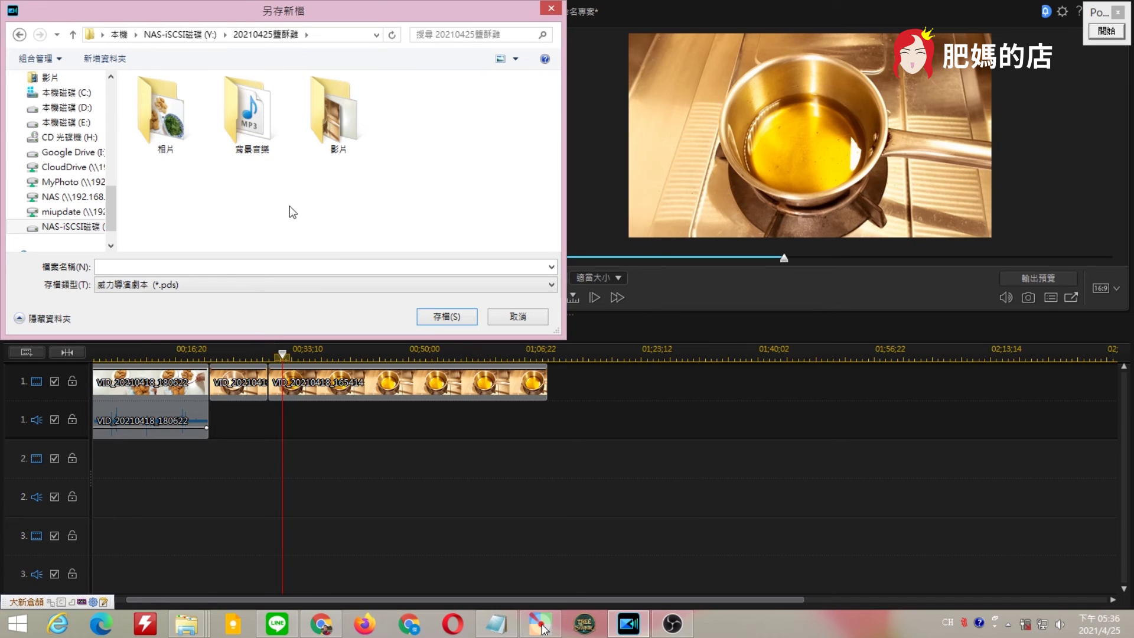
left_click(232, 266)
left_click(325, 36)
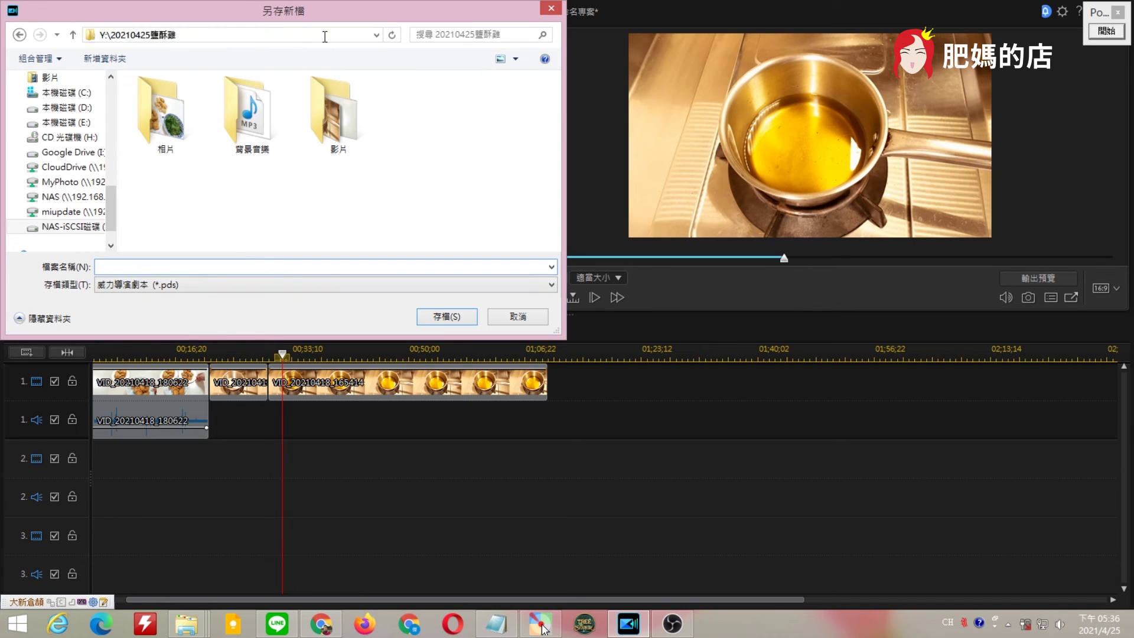
left_click_drag(231, 35, 151, 35)
key("ctrl+c")
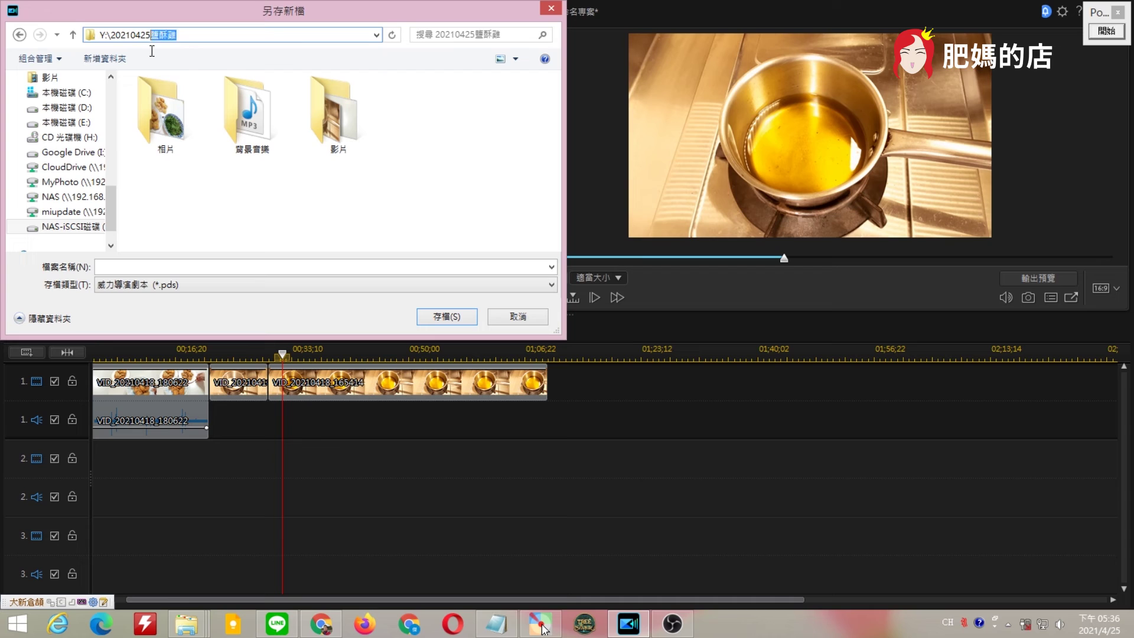
left_click(177, 267)
key("ctrl+v")
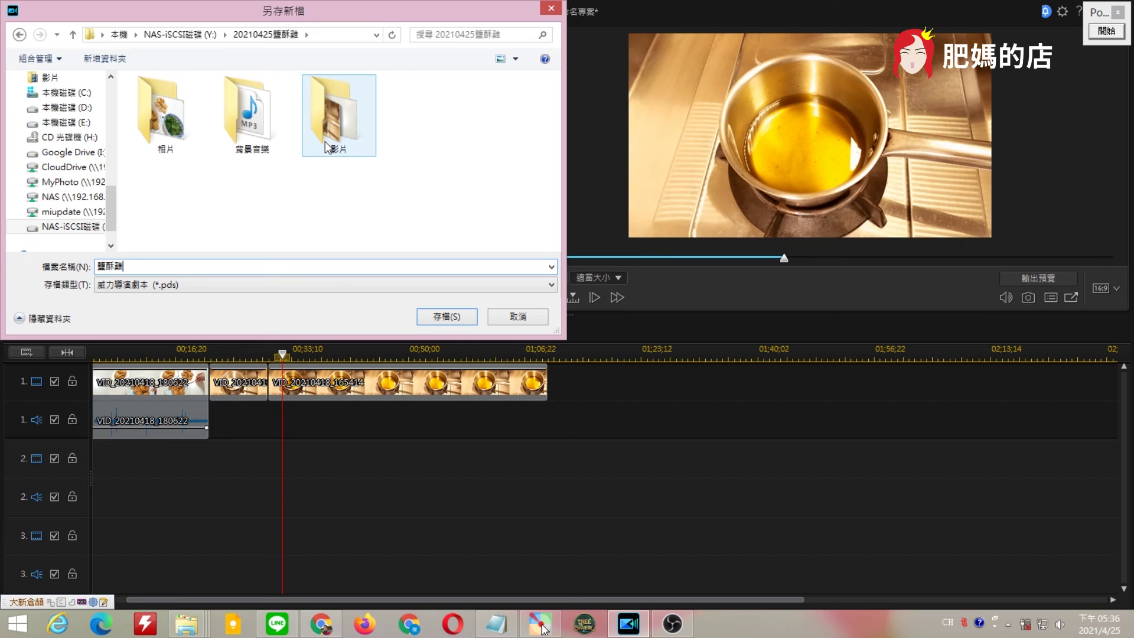
type("202104251736")
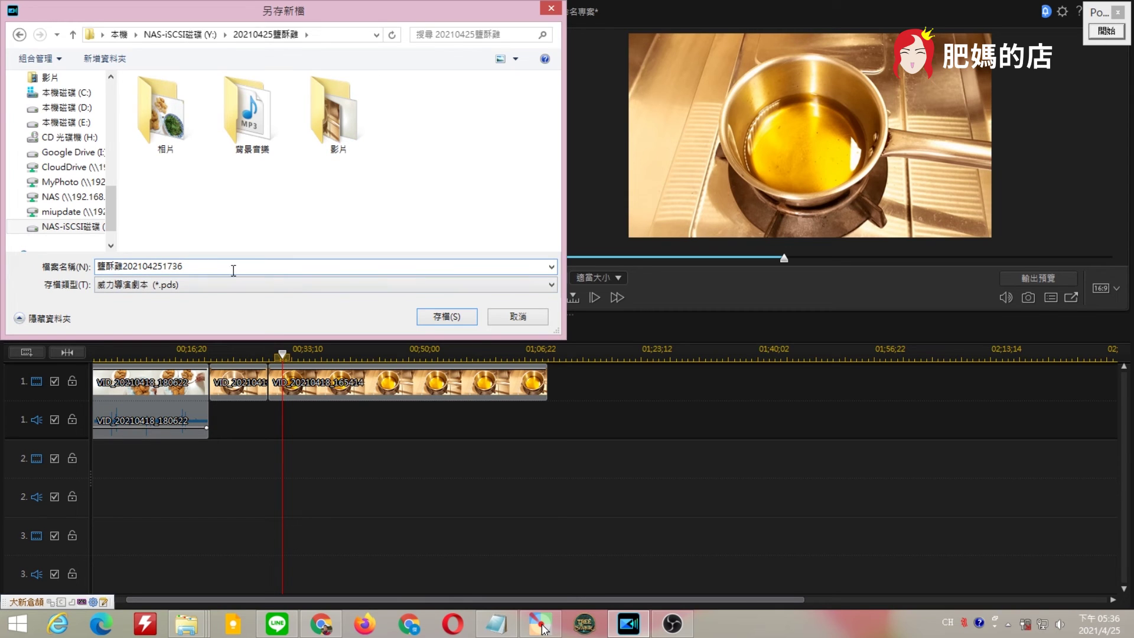
left_click(452, 320)
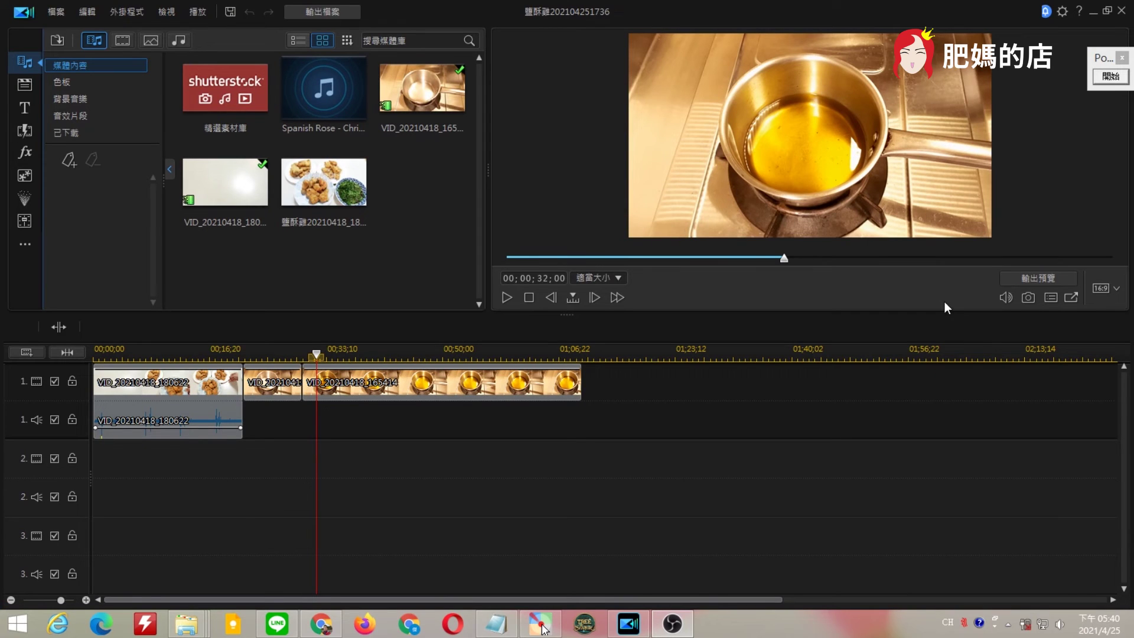
- Close PowerDirector and select the saved project file 鹽酥雞202104251736.pds in the 20210425鹽酥雞 folder in File Explorer
left_click(1121, 11)
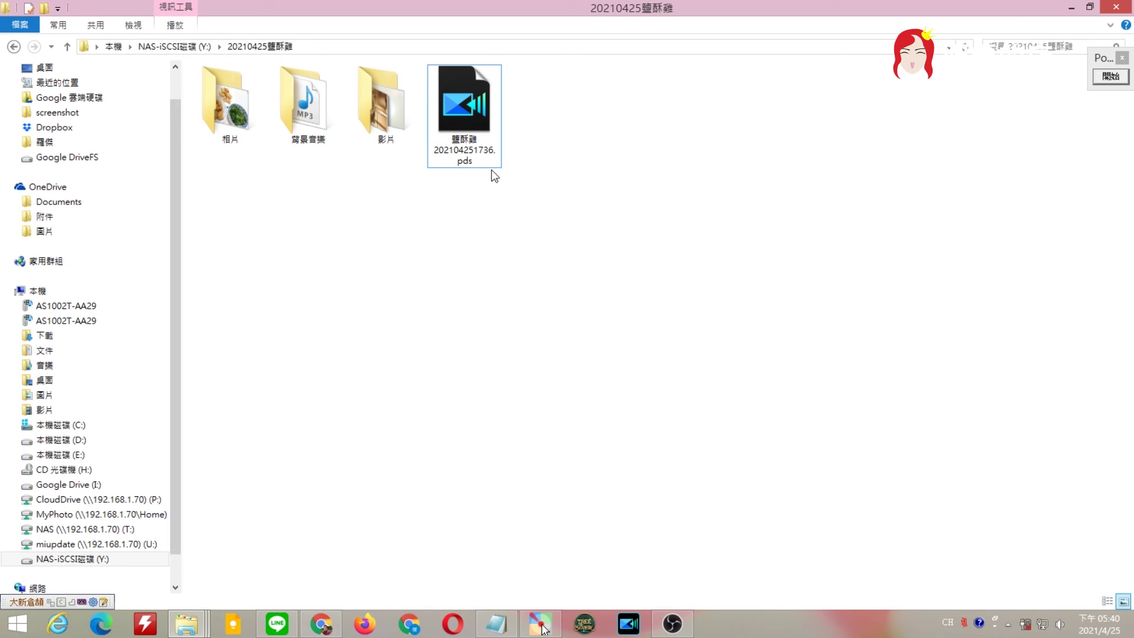
left_click(481, 150)
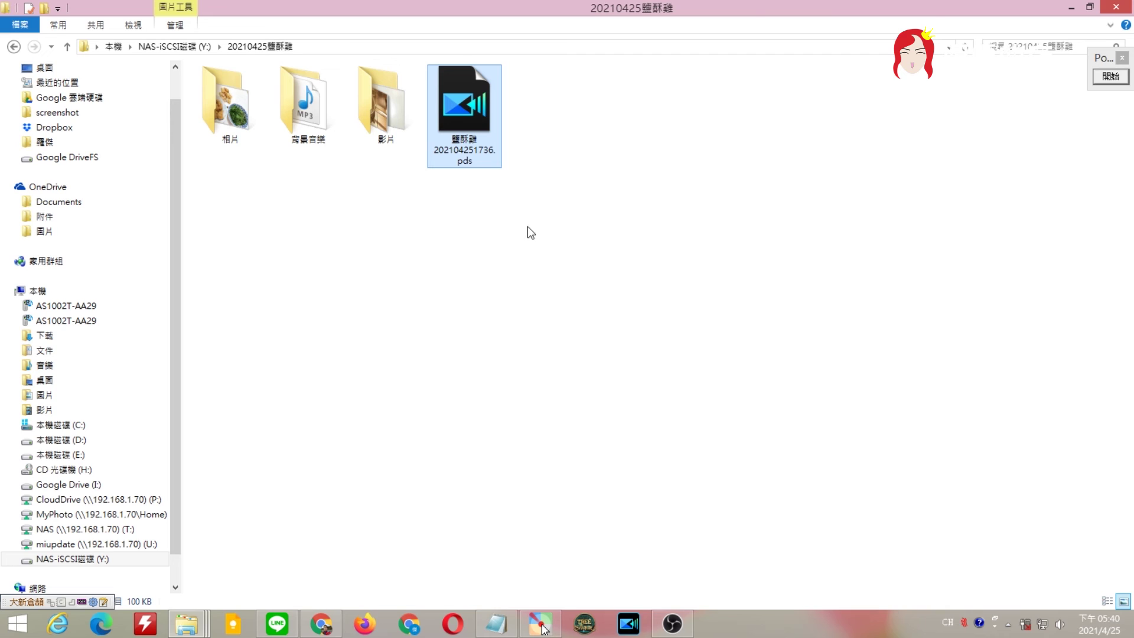
- View the properties of the project file 鹽酥雞202104251736.pds to check its size, then close them
left_click(636, 190)
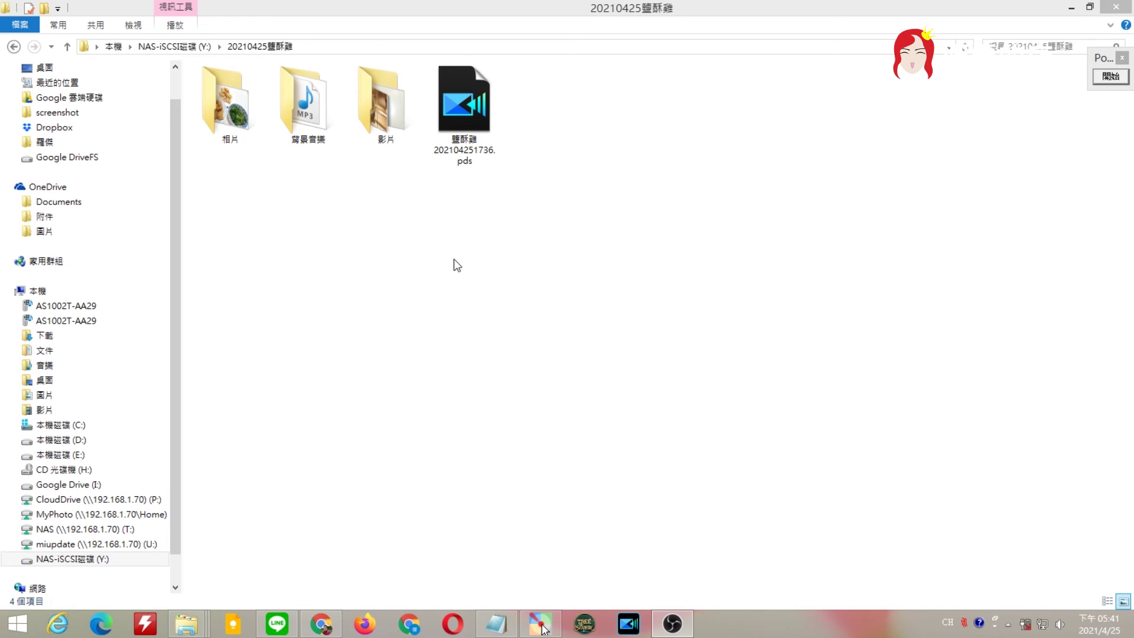
left_click(466, 124)
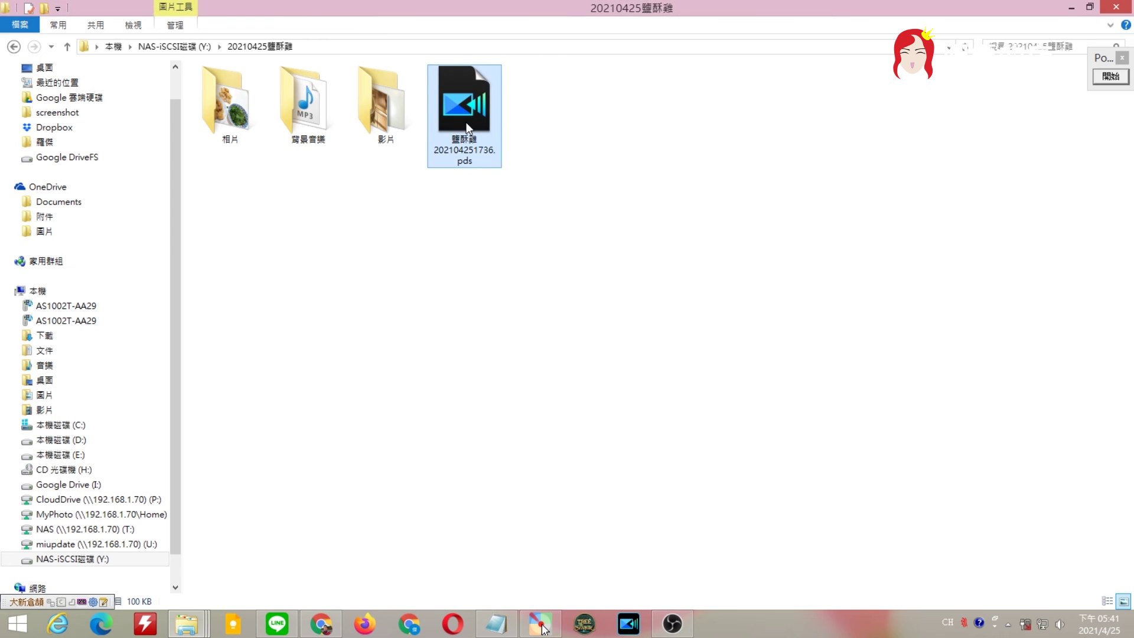
right_click(466, 122)
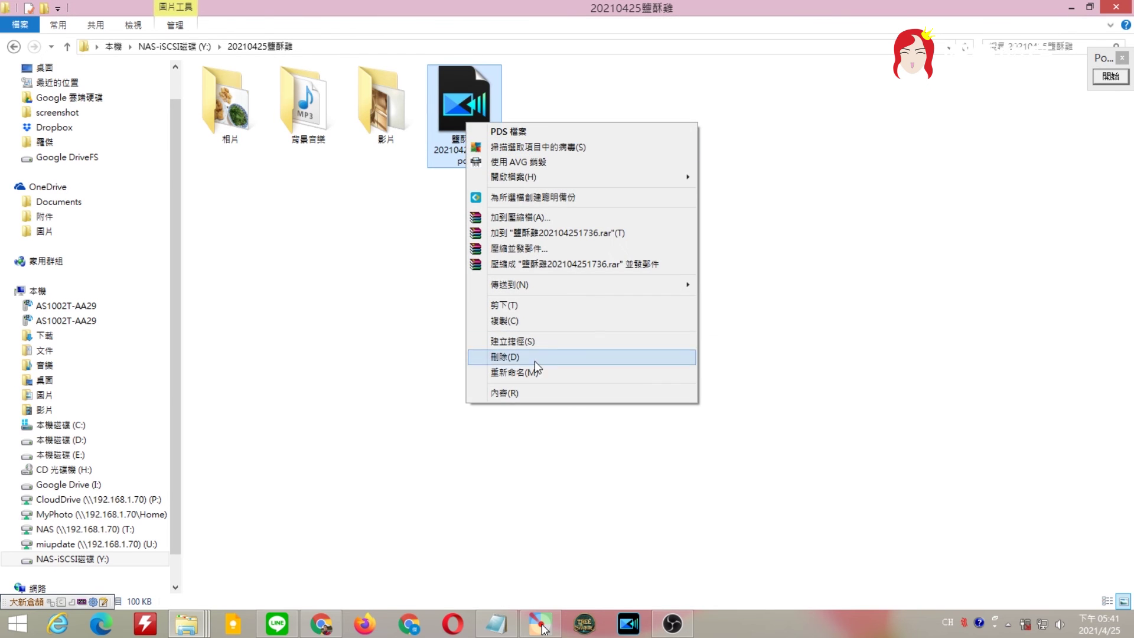
left_click(502, 392)
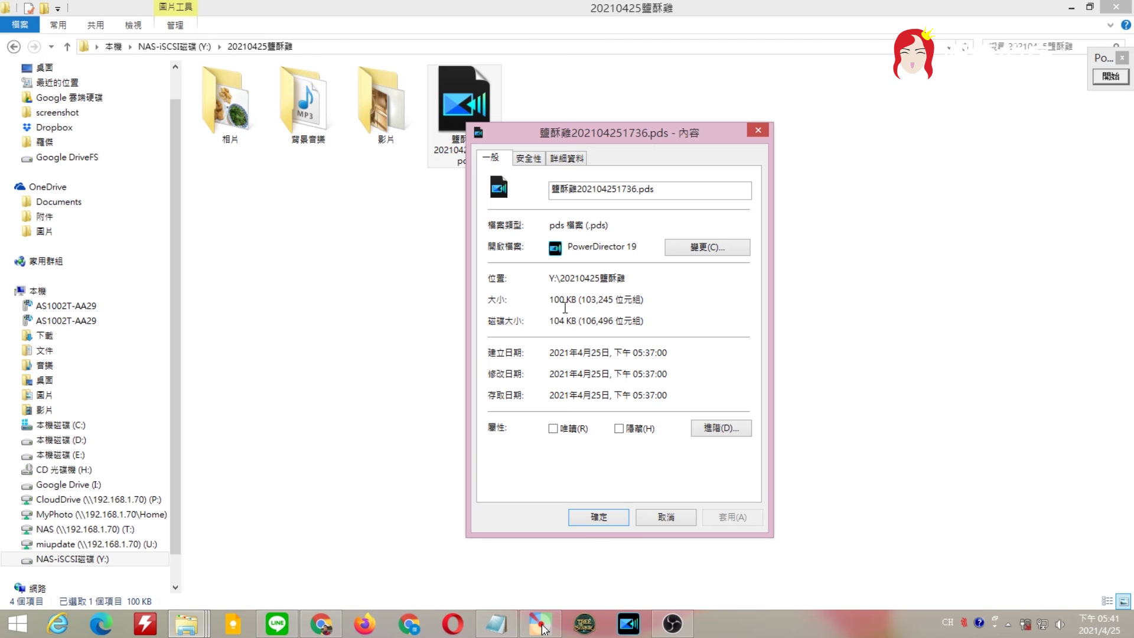
left_click(661, 522)
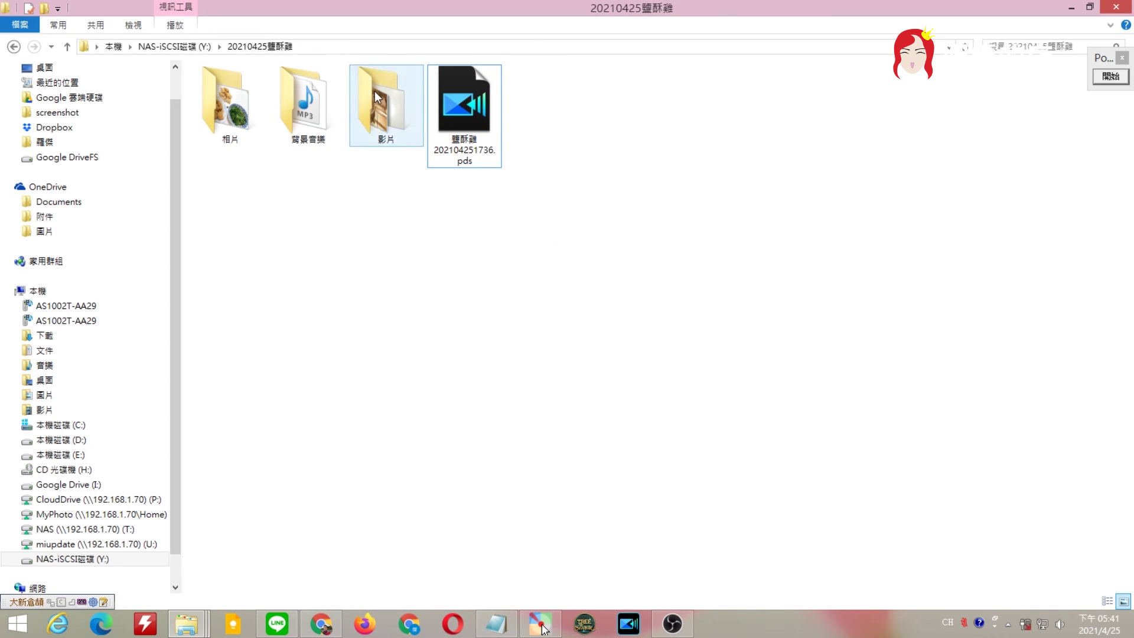
- Check the properties of the photo 鹽酥雞20210418_180953.jpg in the 相片 folder, then return to the 20210425鹽酥雞 folder
double_click(247, 119)
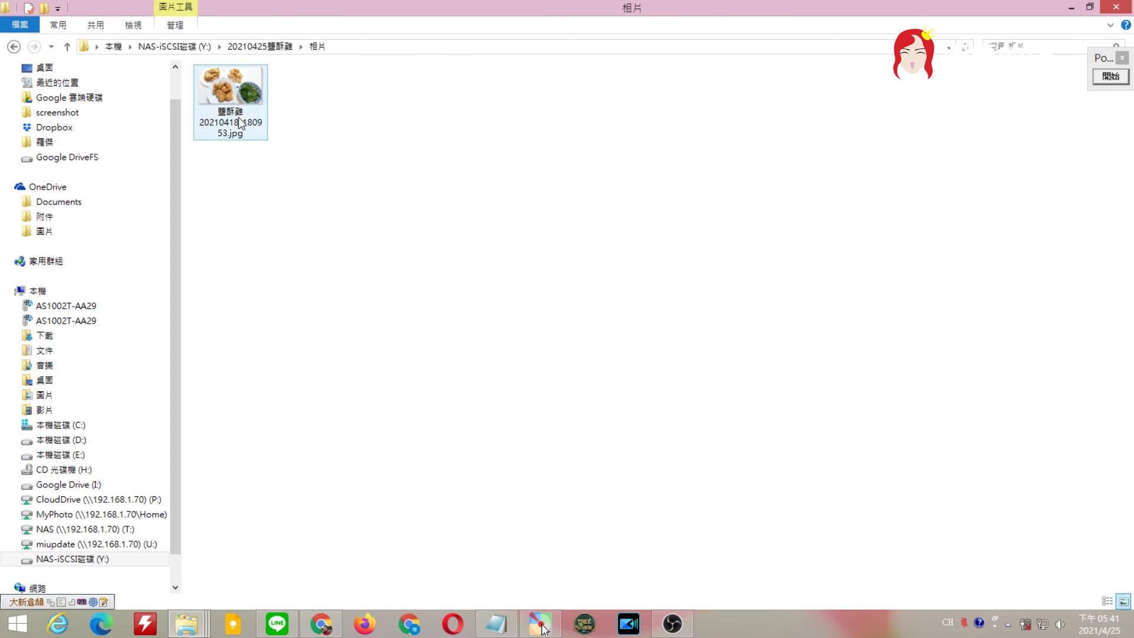
left_click(236, 115)
right_click(237, 115)
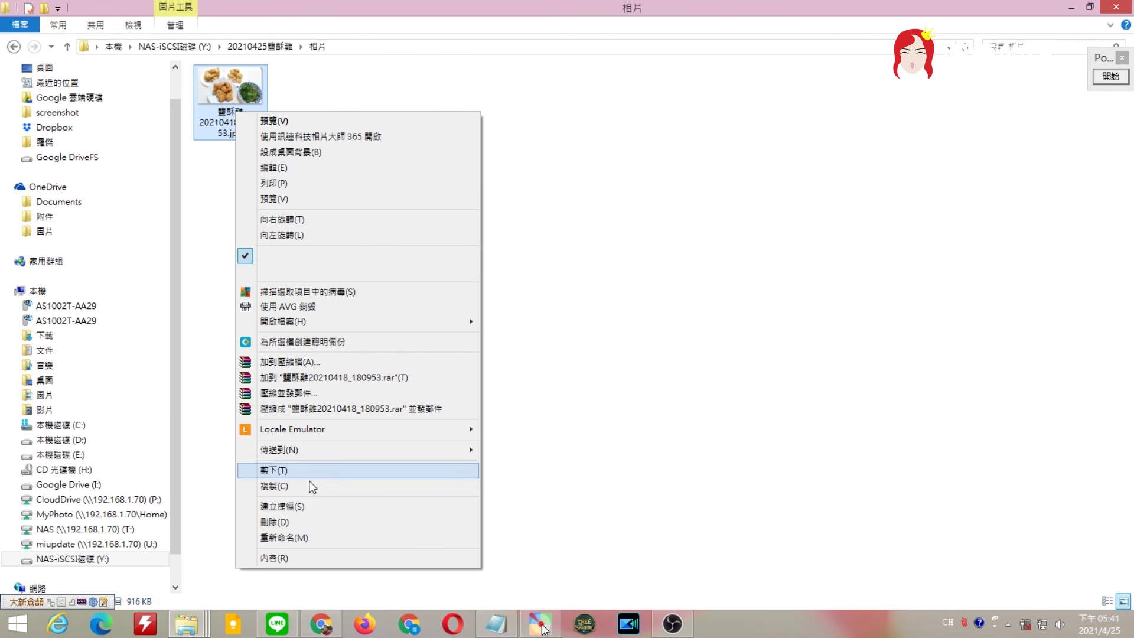
left_click(300, 555)
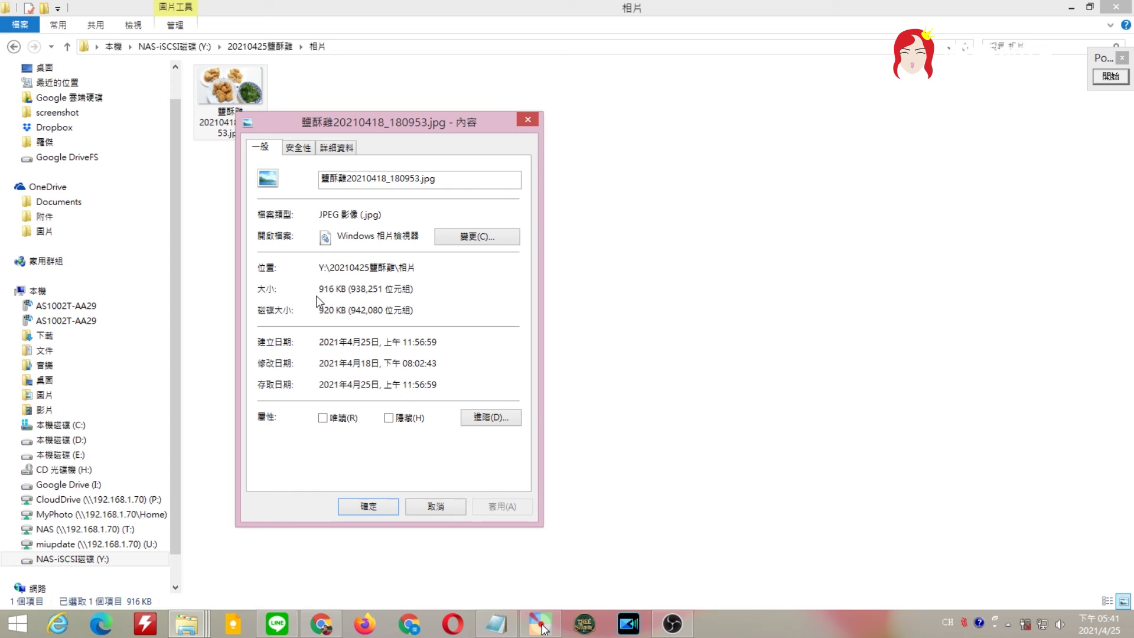
left_click(436, 506)
left_click(260, 46)
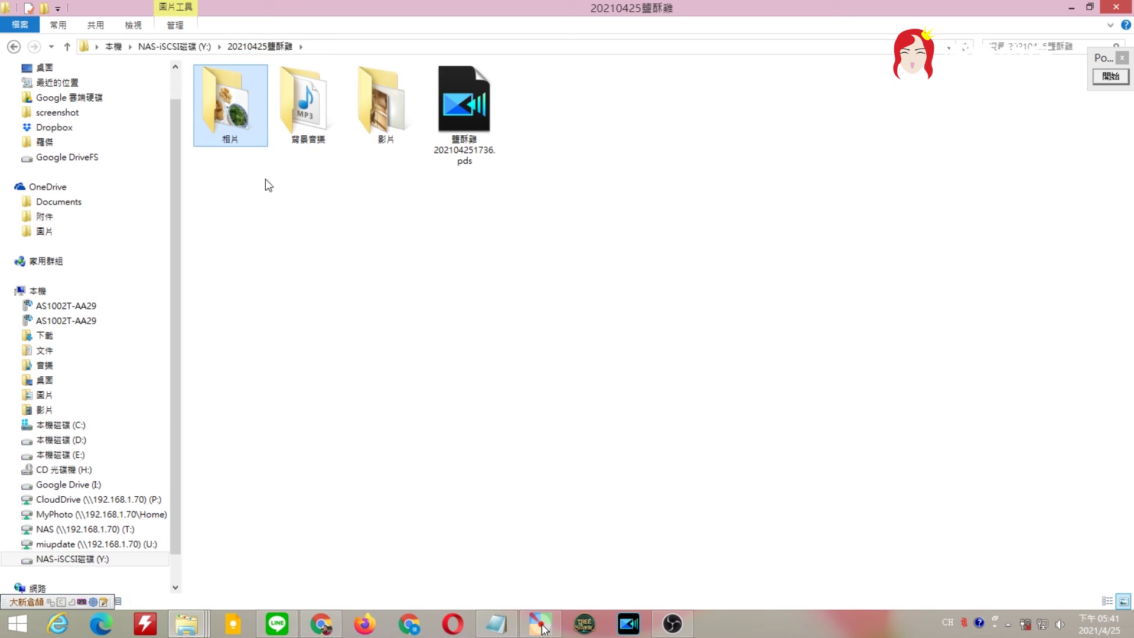
- Check the properties of VID_20210418_165414.mp4 in the 影片 folder, then return to the 20210425鹽酥雞 folder
double_click(356, 109)
right_click(236, 96)
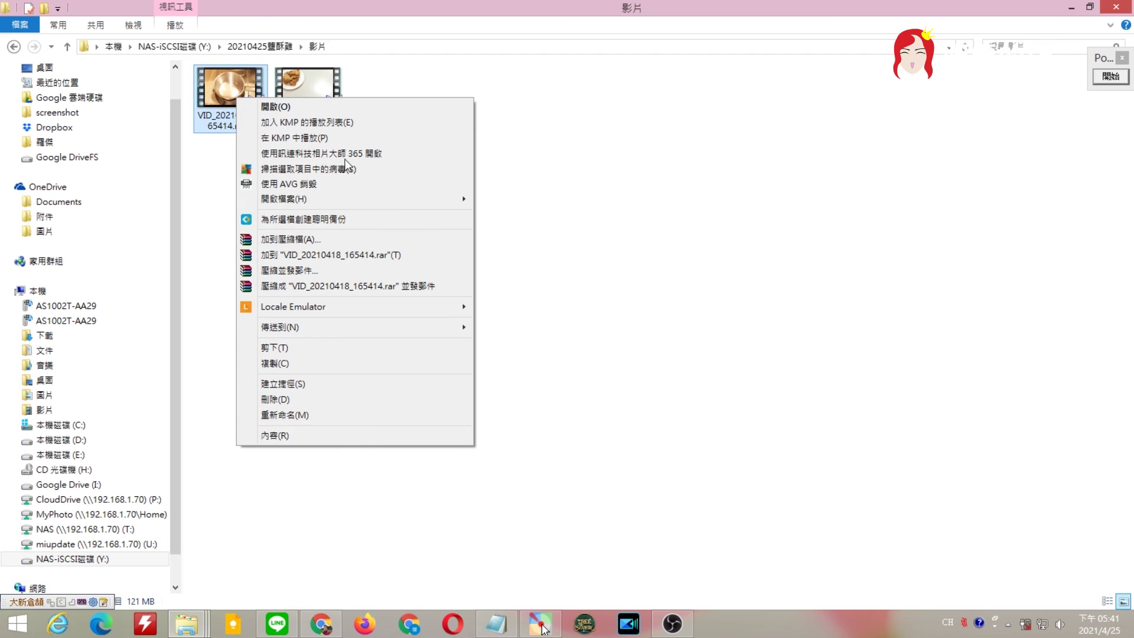
left_click(348, 435)
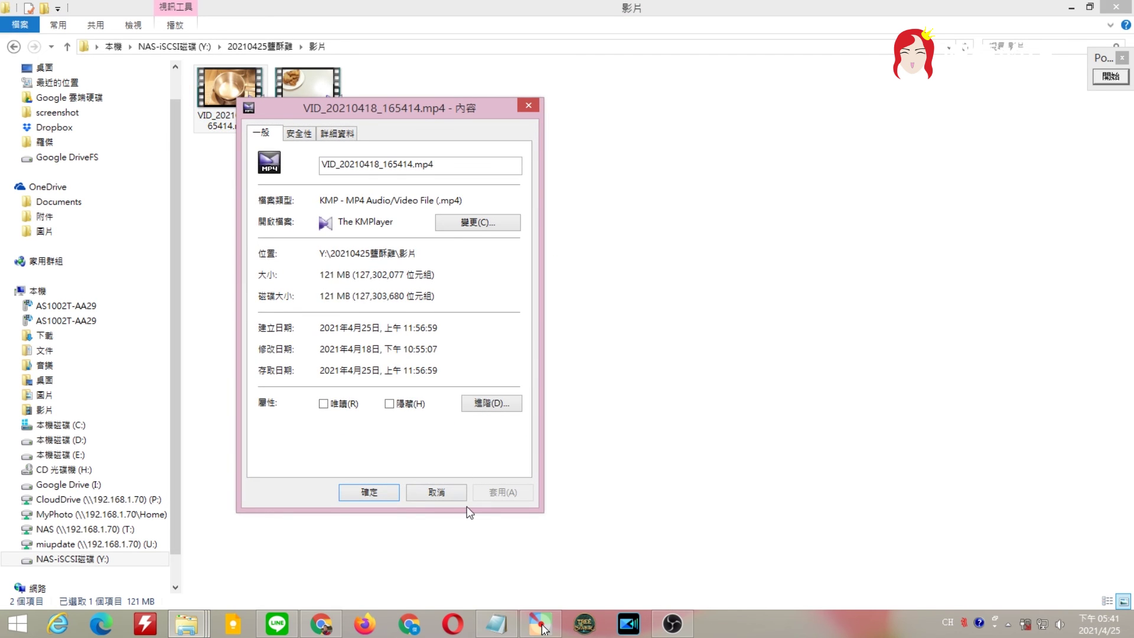
left_click(441, 495)
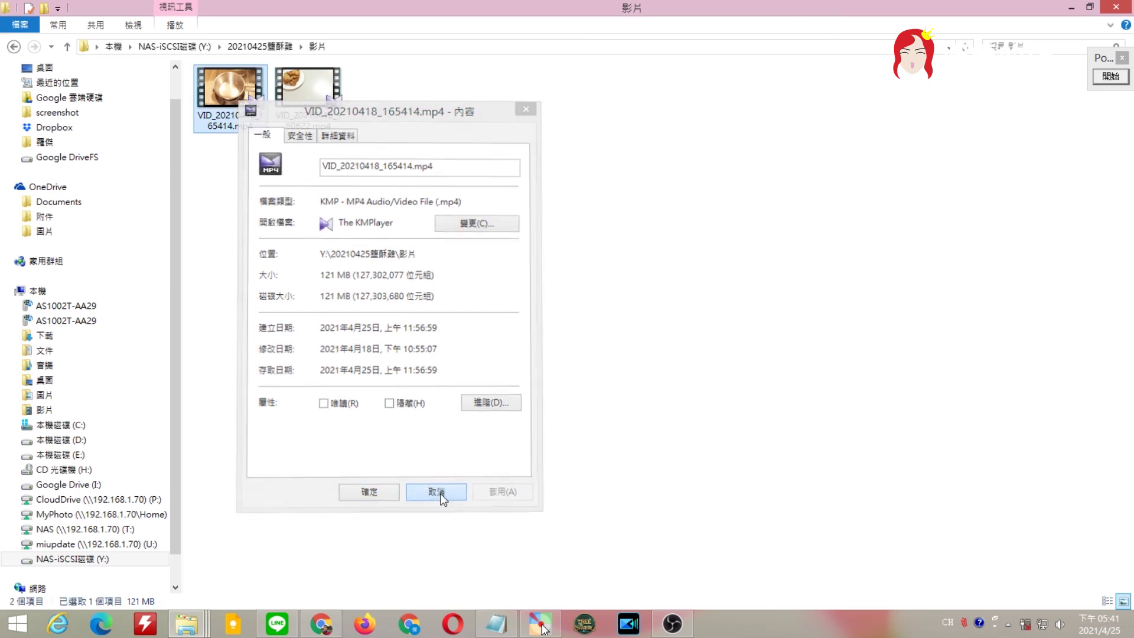
left_click(260, 46)
- Select the .pds project file and the 相片, 背景音樂 and 影片 folders separately and together, then clear the selection
left_click(475, 133)
left_click(475, 133)
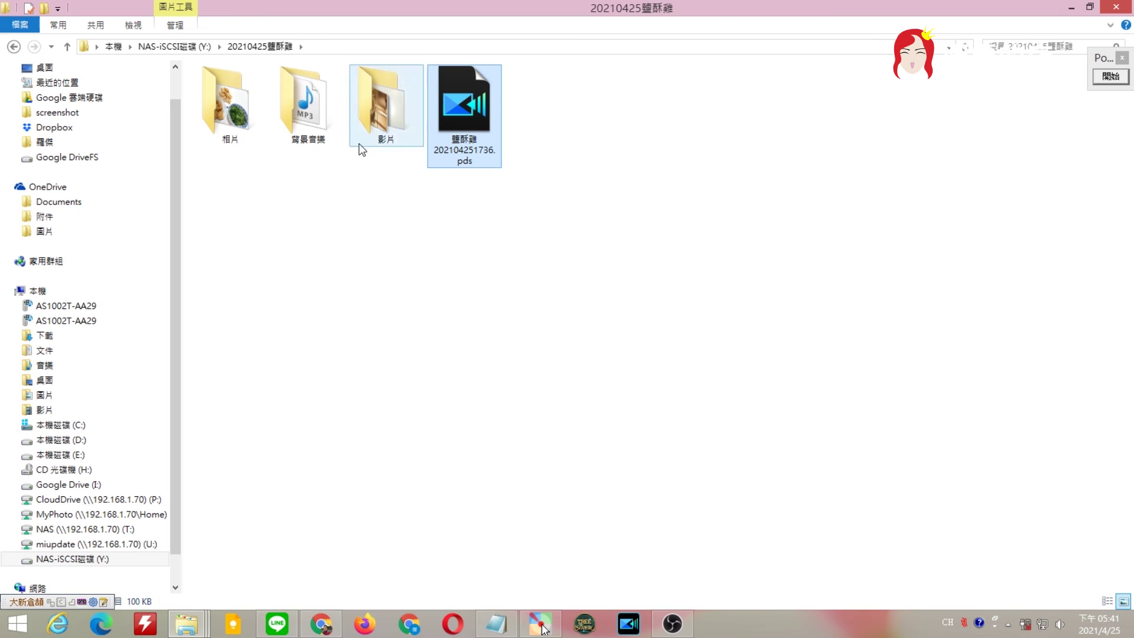
left_click_drag(388, 186, 194, 115)
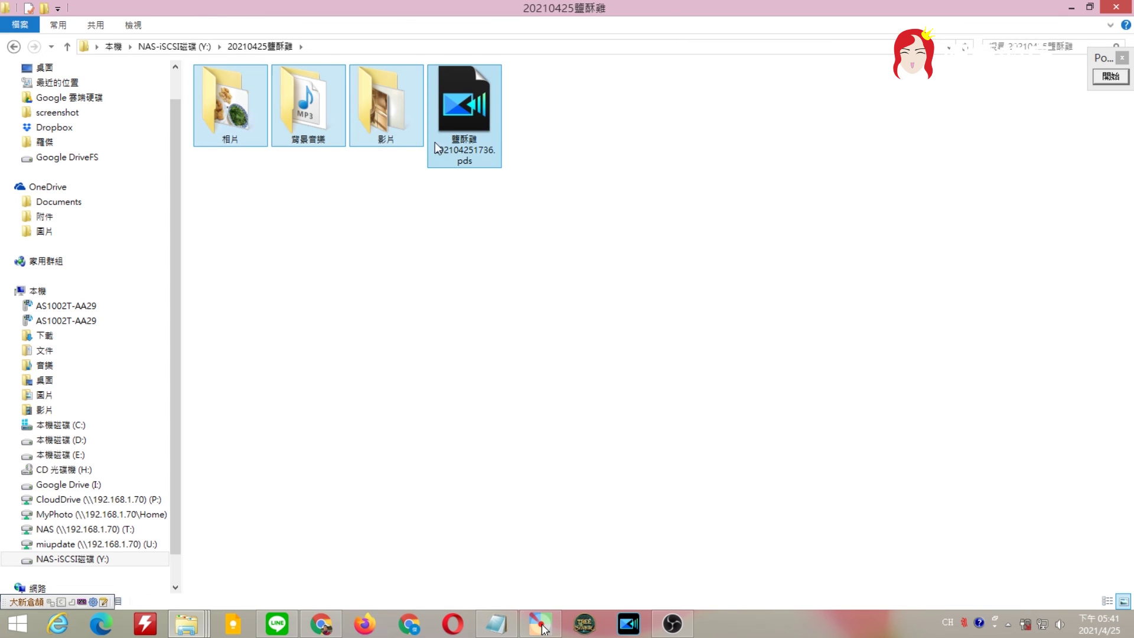
left_click(475, 106)
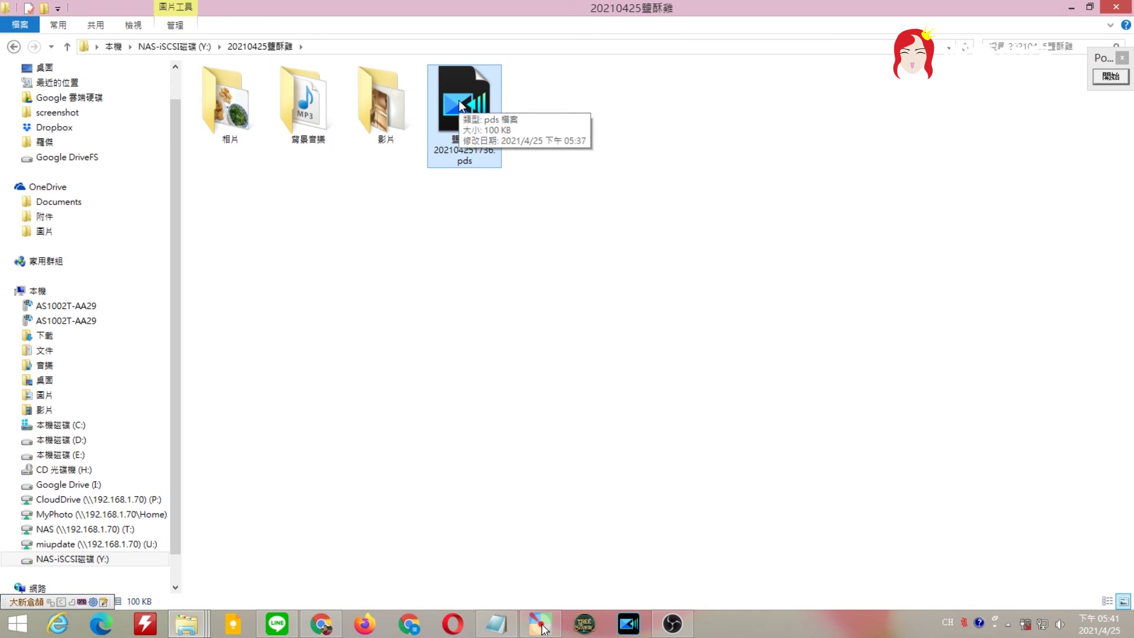
left_click(593, 238)
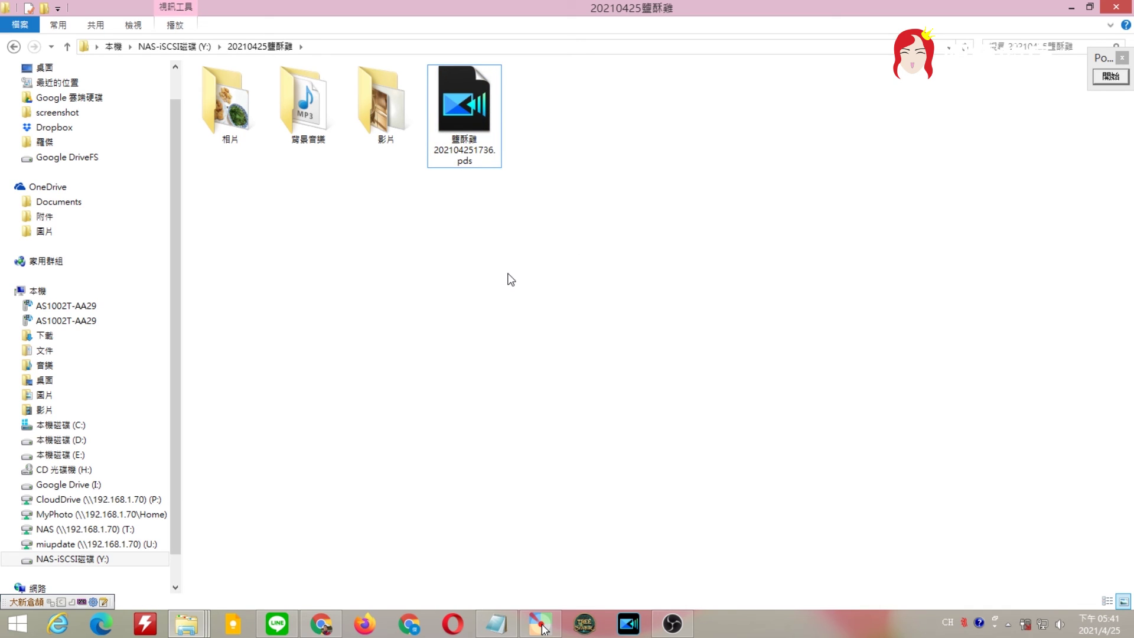
left_click_drag(248, 212, 195, 65)
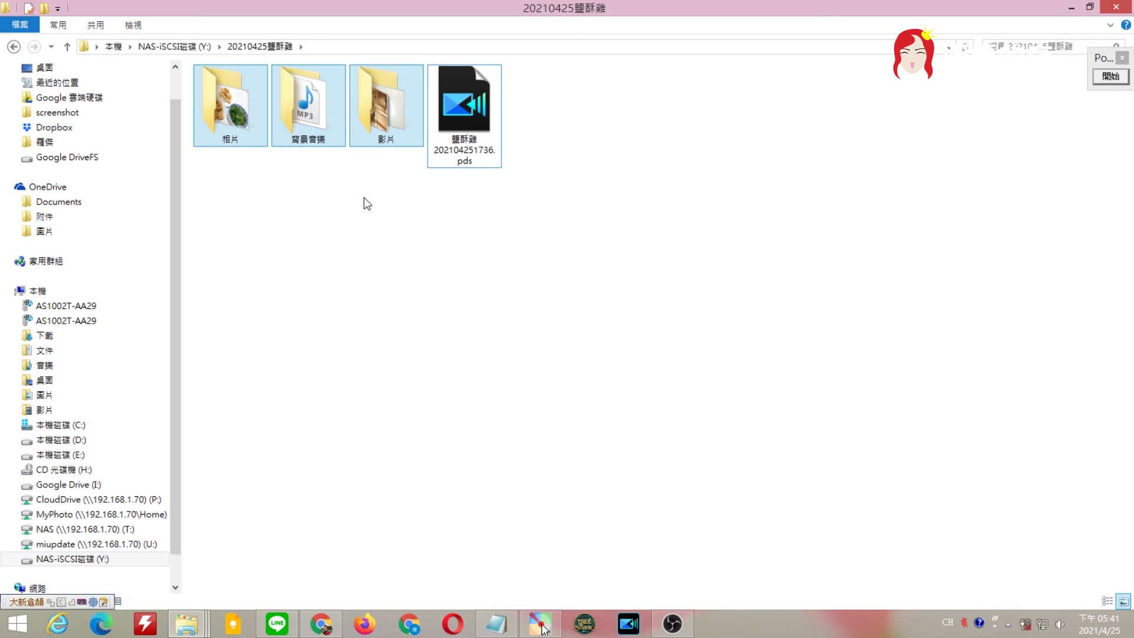
left_click(491, 95, "ctrl")
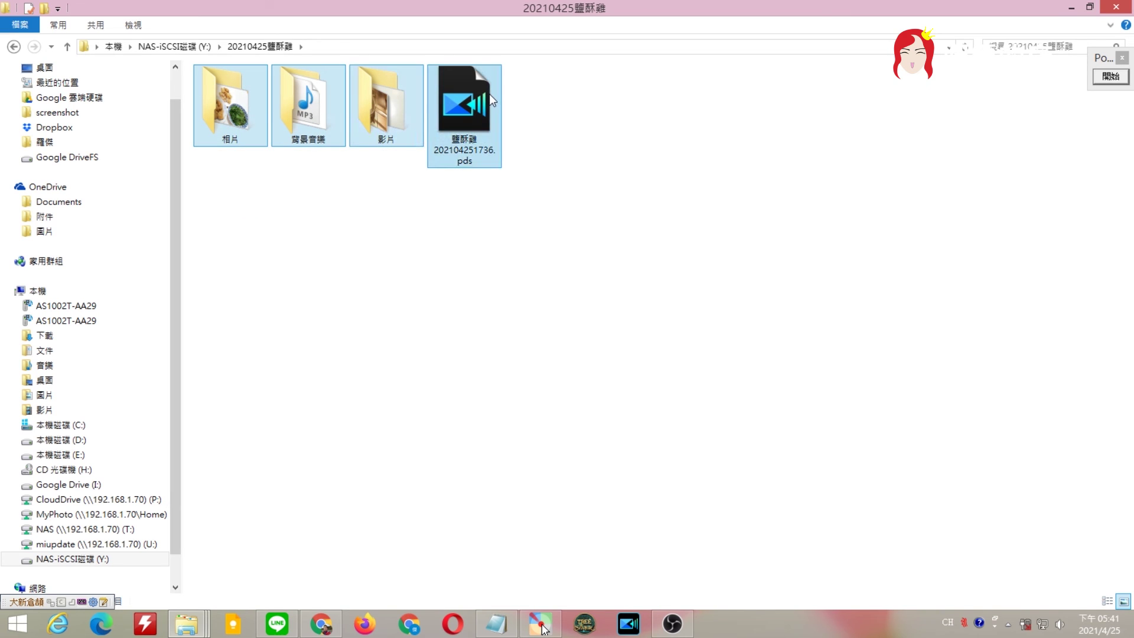
left_click(490, 95, "ctrl")
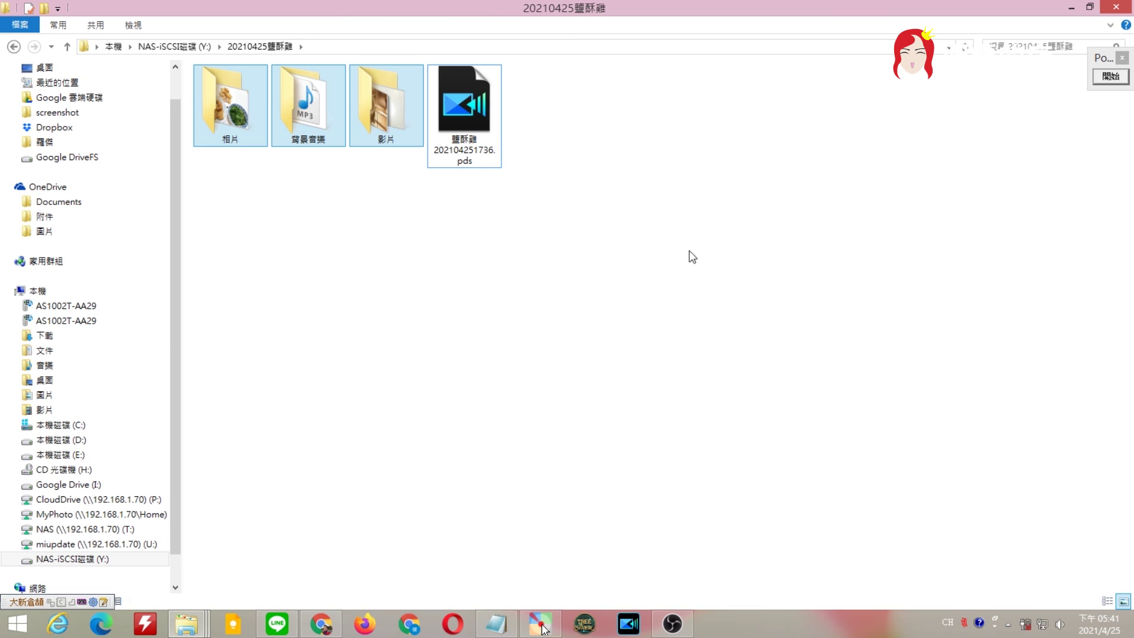
left_click(576, 341)
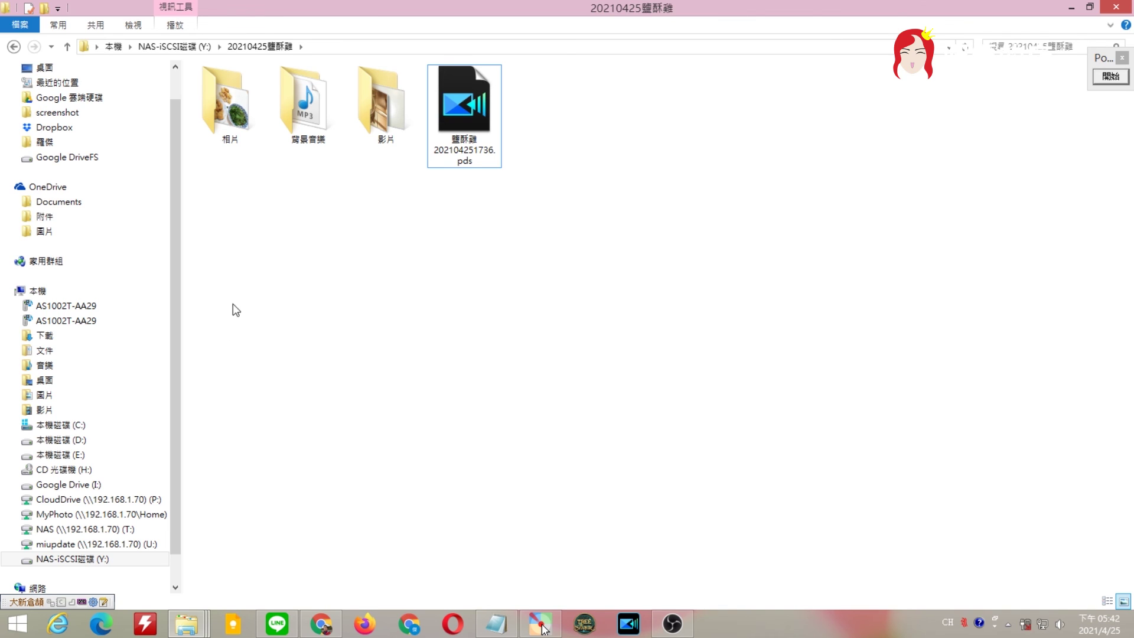
- Move VID_20210418_165414.mp4 out of the 影片 folder to the root of the NAS-iSCSI drive (Y:)
left_click(365, 102)
double_click(365, 101)
left_click(279, 111)
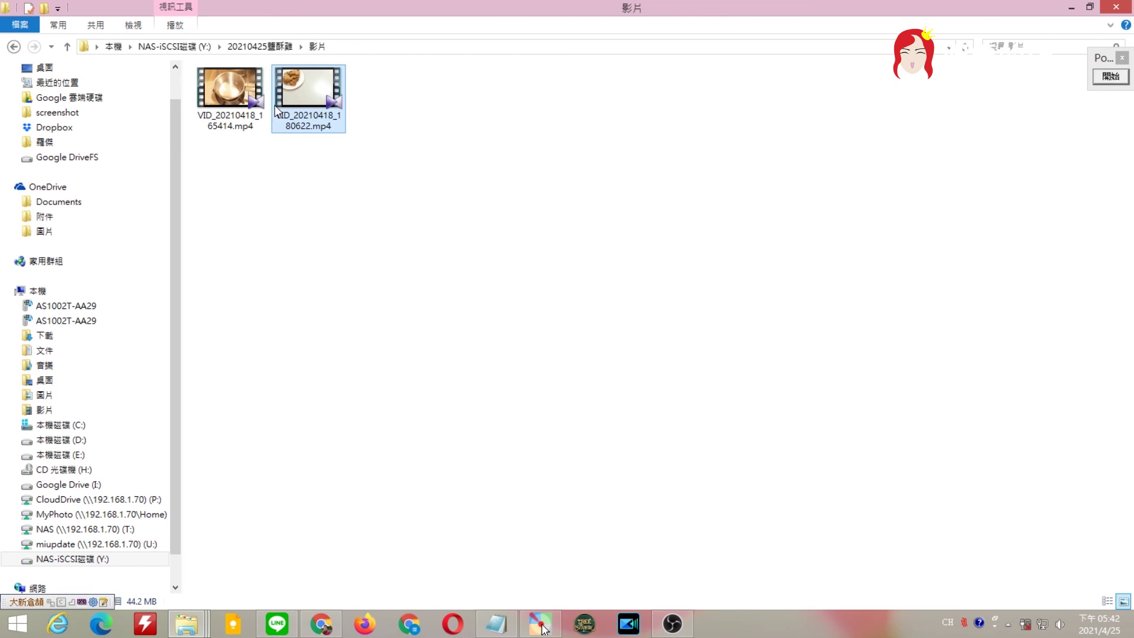
left_click(240, 127)
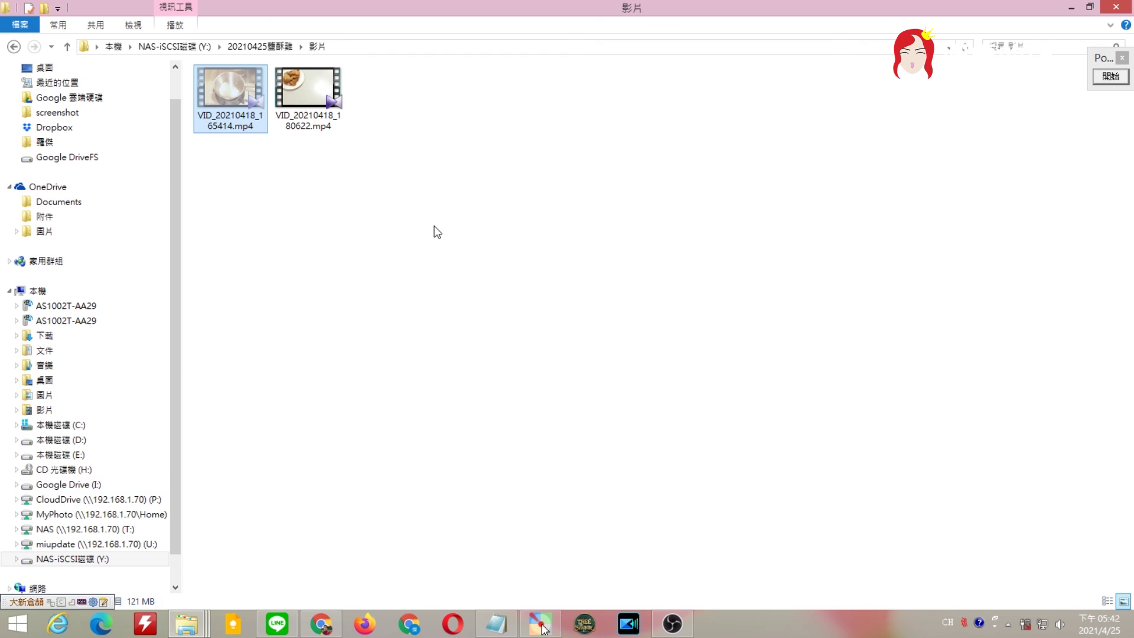
left_click(192, 48)
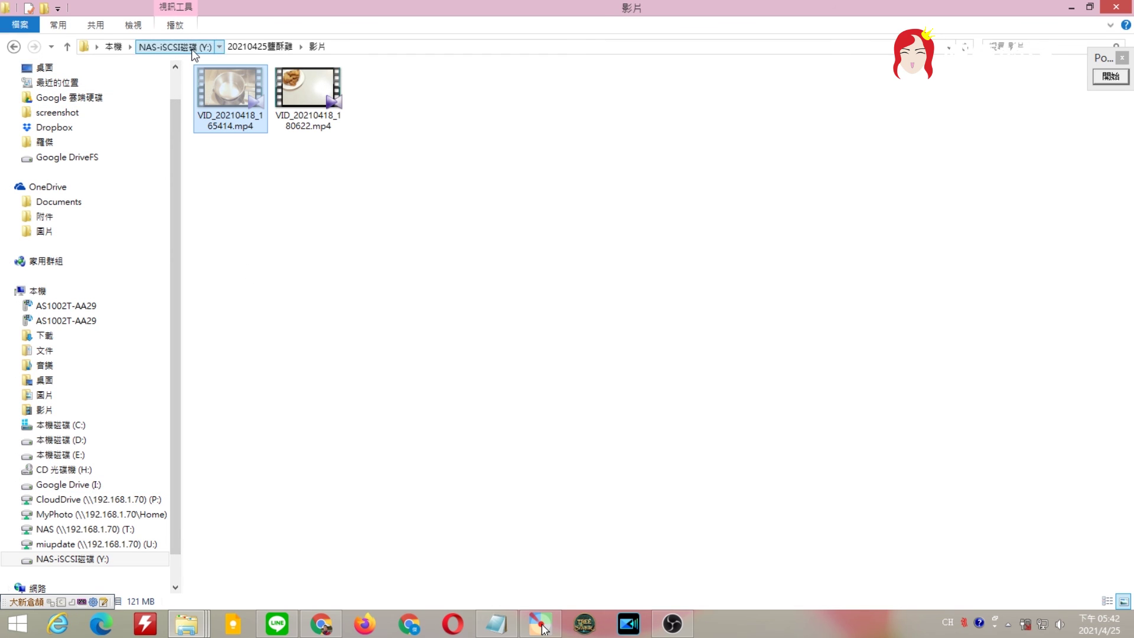
key("ctrl+v")
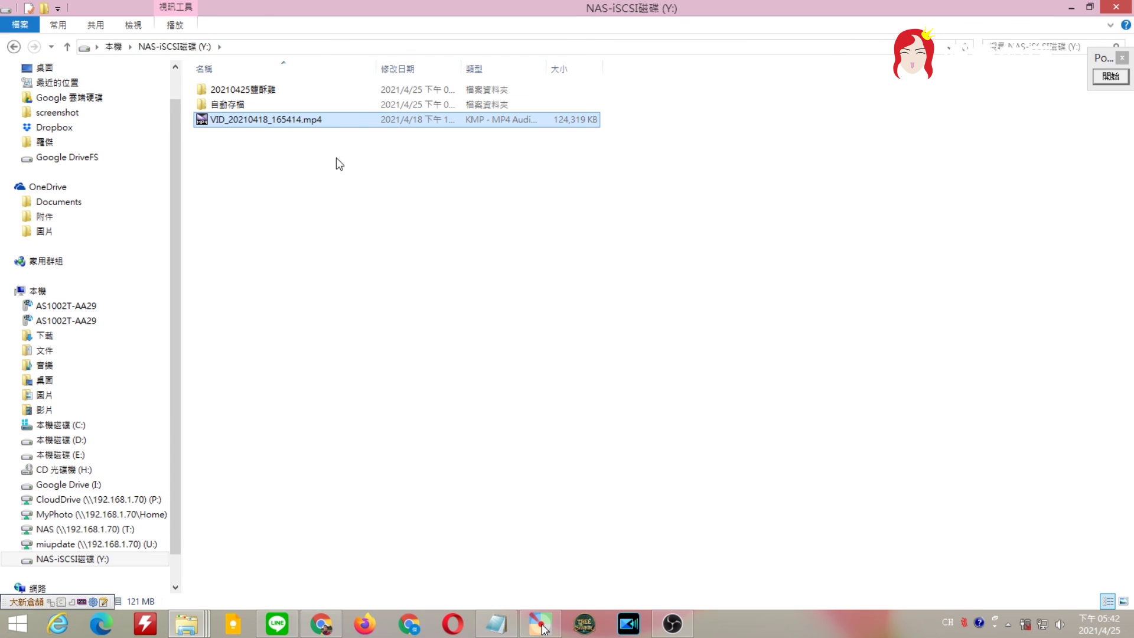
- Open 鹽酥雞202104251736.pds from the 20210425鹽酥雞 folder in PowerDirector and skip all missing media files
left_click(319, 90)
double_click(319, 90)
double_click(401, 112)
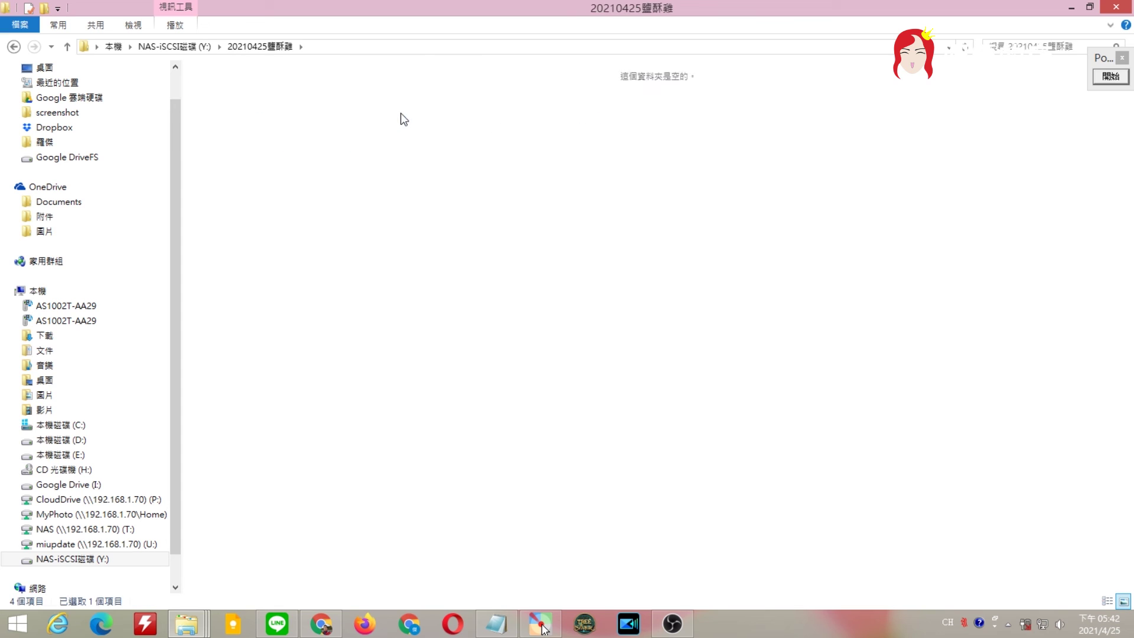
left_click(257, 46)
left_click(499, 118)
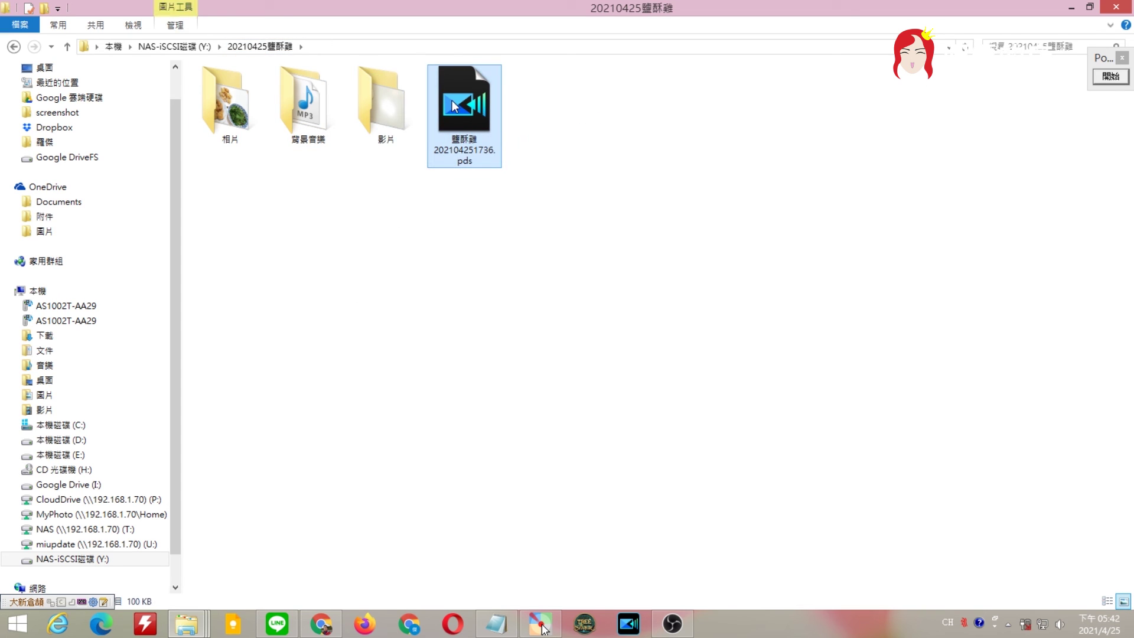
double_click(455, 106)
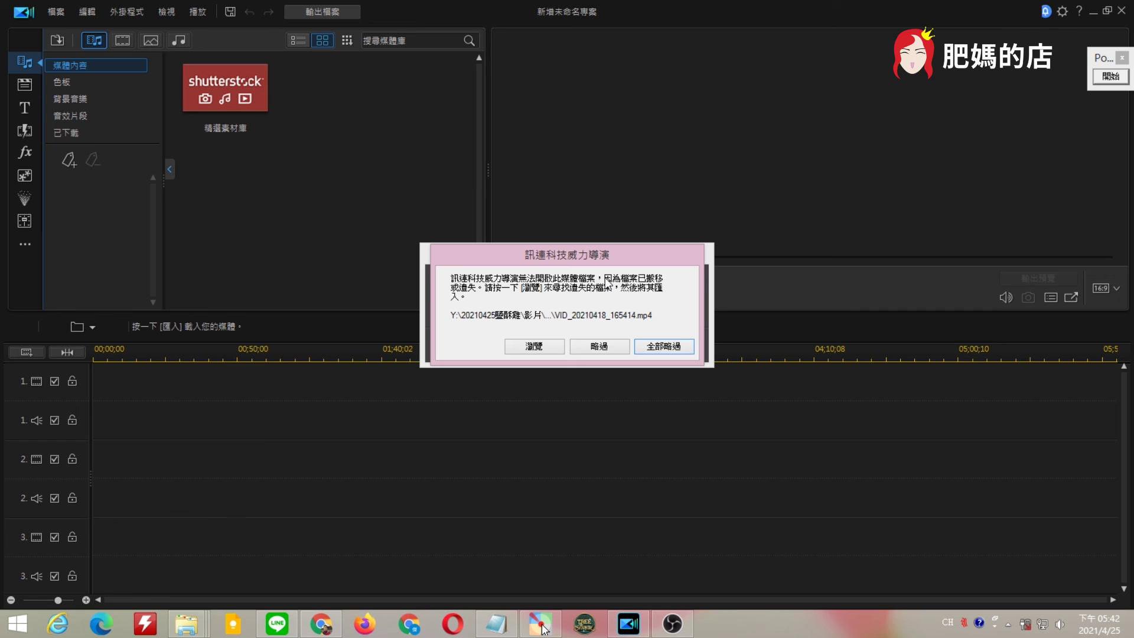
left_click(660, 346)
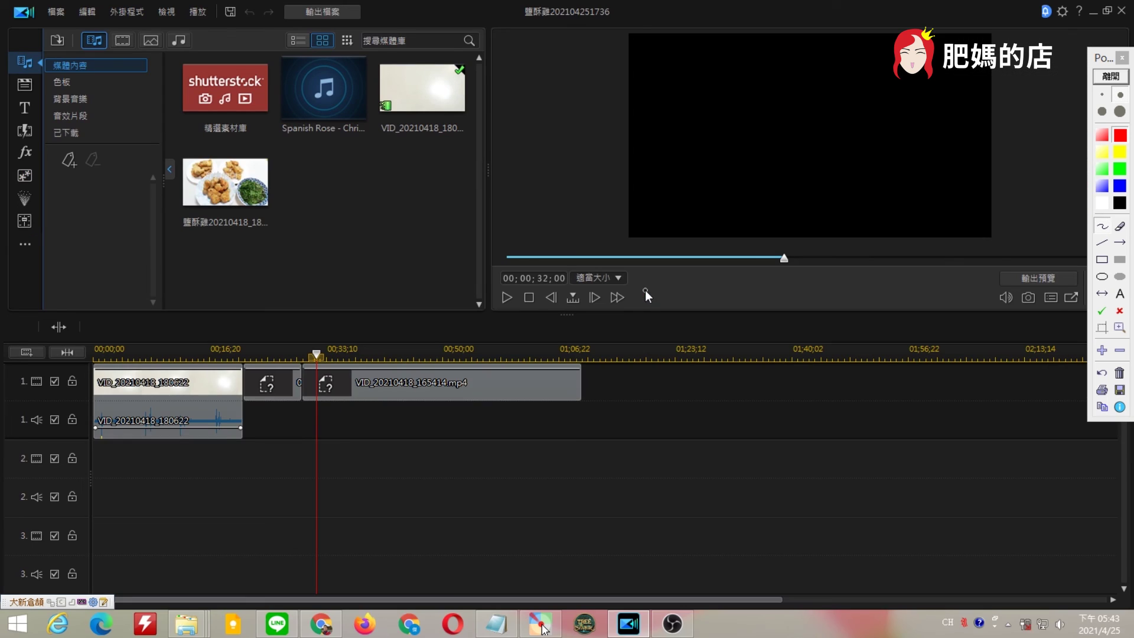
- Stop the screen annotation tool, inspect the missing clip with the playhead at 00;00;41;09, and close PowerDirector
left_click(1110, 76)
left_click(381, 356)
mouse_move(382, 356)
left_mouse_down()
mouse_move(293, 356)
mouse_move(437, 356)
mouse_move(382, 356)
left_mouse_up()
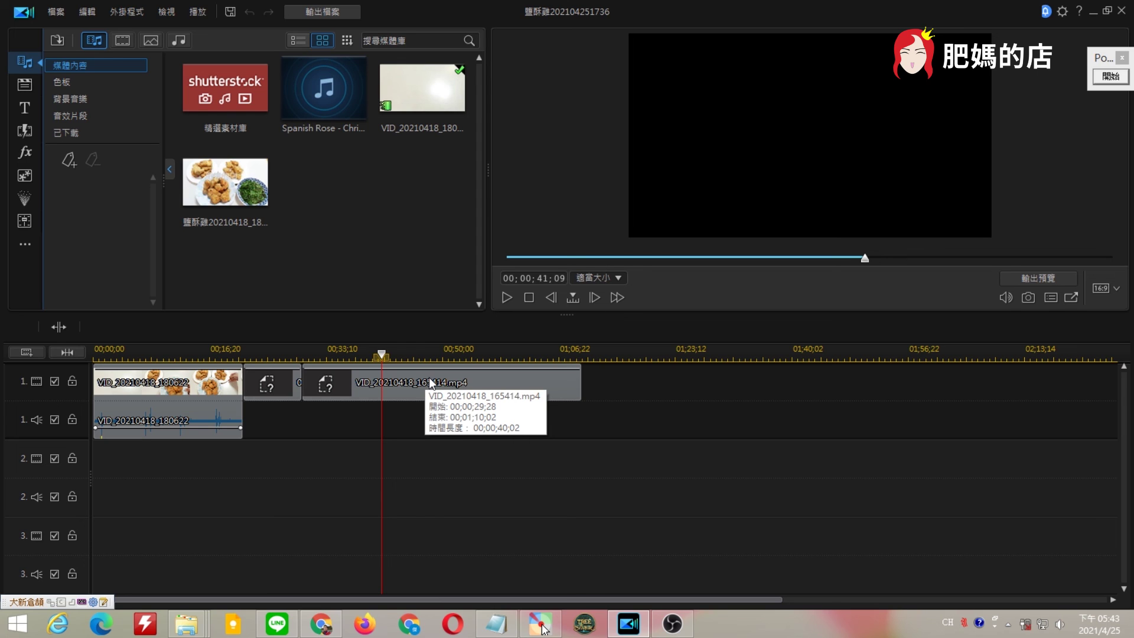
left_click(1124, 13)
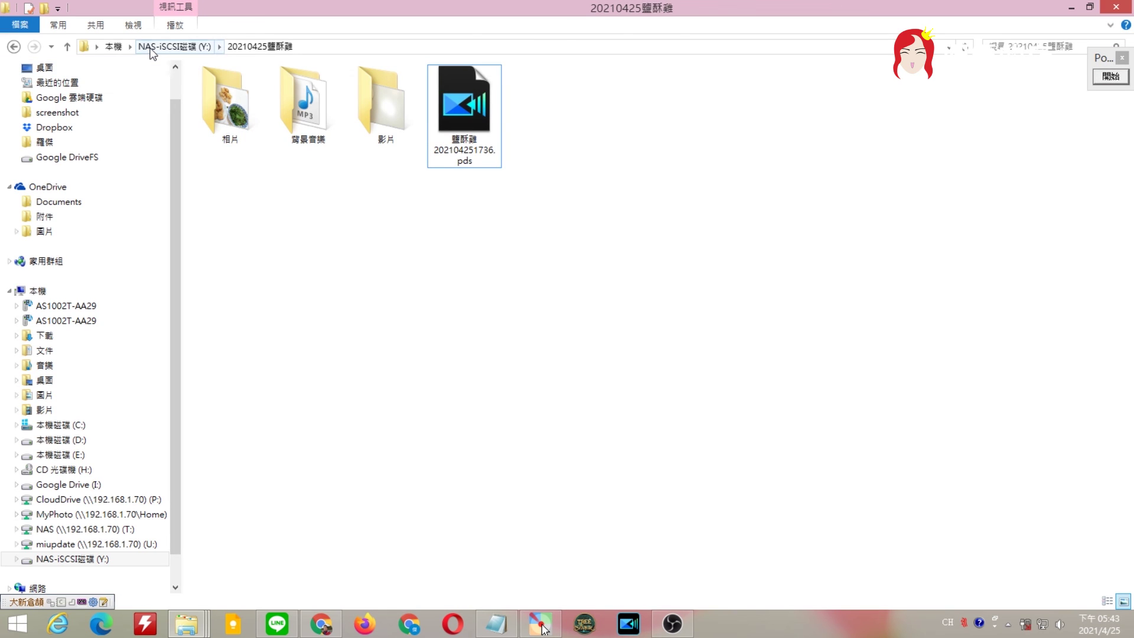
- Move VID_20210418_165414.mp4 from the Y: drive root back into the 影片 folder, then return to the 20210425鹽酥雞 folder
left_click(152, 47)
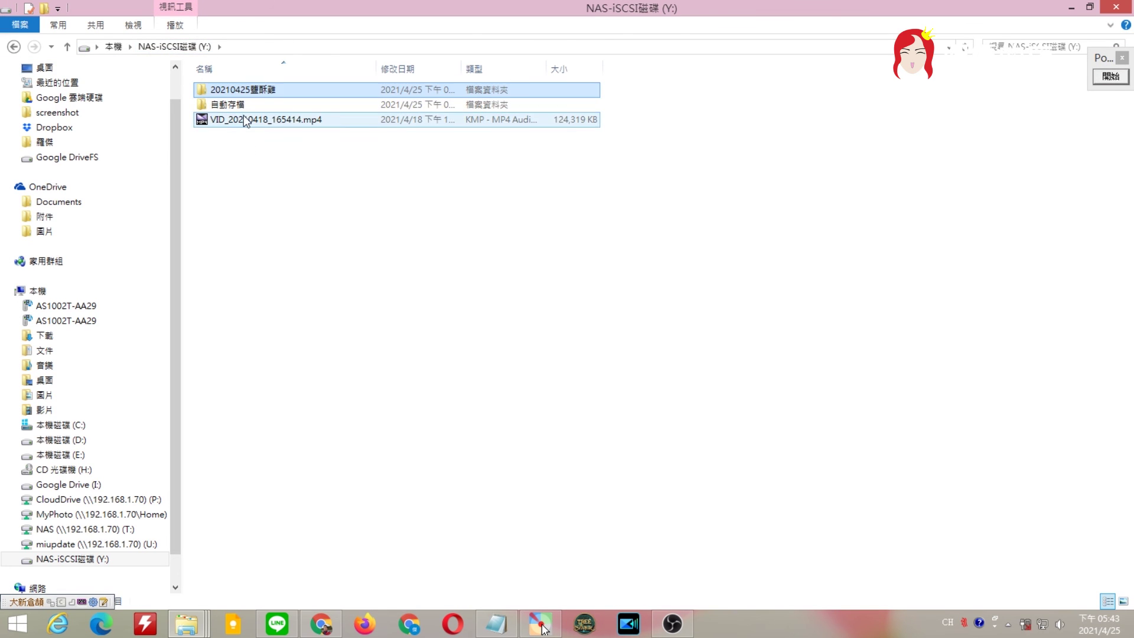
double_click(291, 96)
double_click(402, 112)
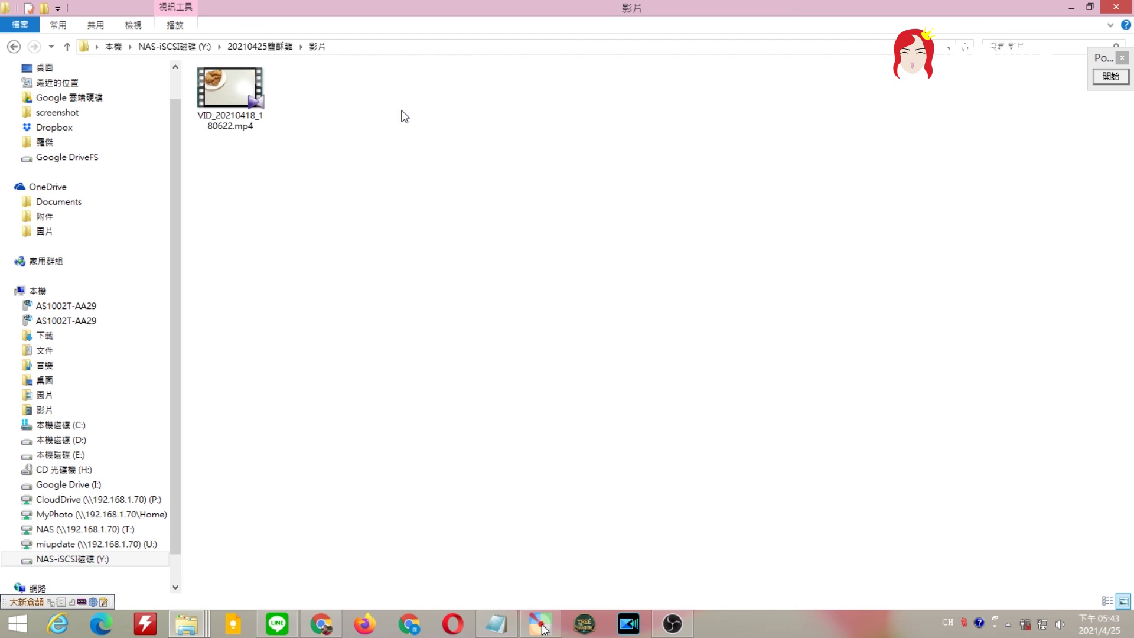
left_click(260, 46)
- Select the 相片, 背景音樂 and 影片 folders together, then clear the selection
left_click_drag(423, 263, 271, 71)
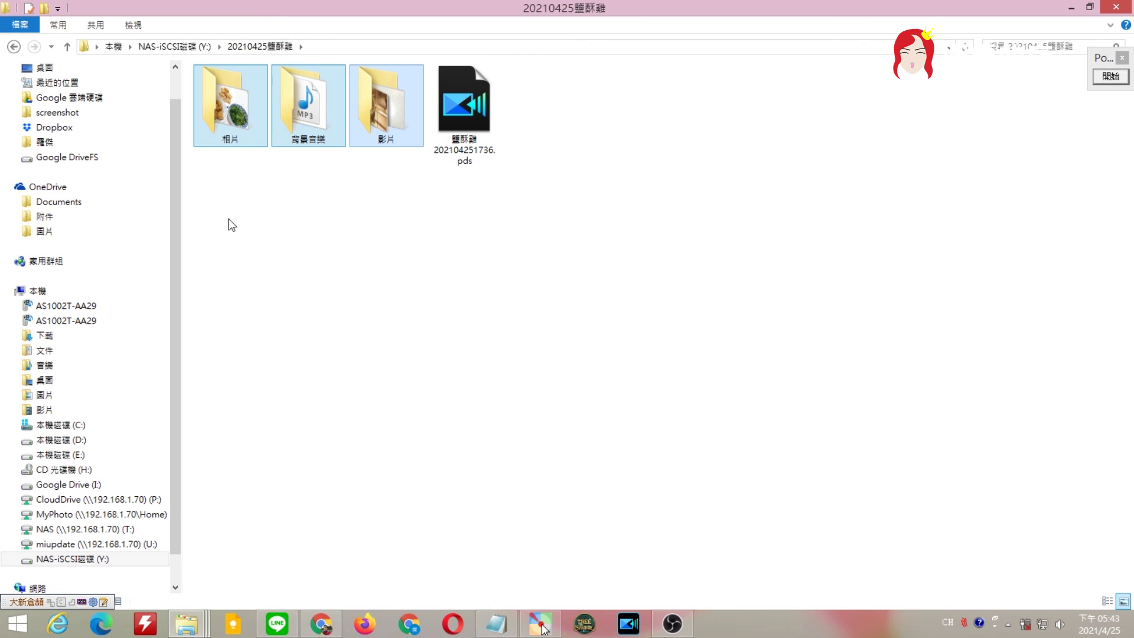
left_click_drag(228, 219, 664, 115)
left_click(664, 115)
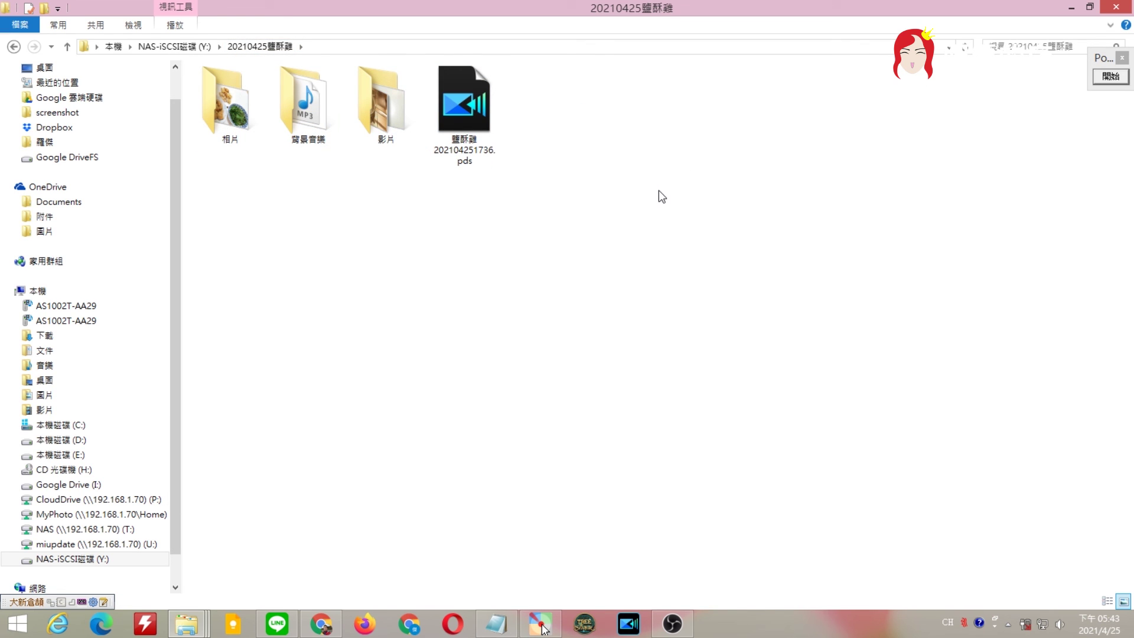
- Reopen the project file 鹽酥雞202104251736.pds in PowerDirector, play the saucepan segment, and pause at 00;00;35;19
left_click(481, 111)
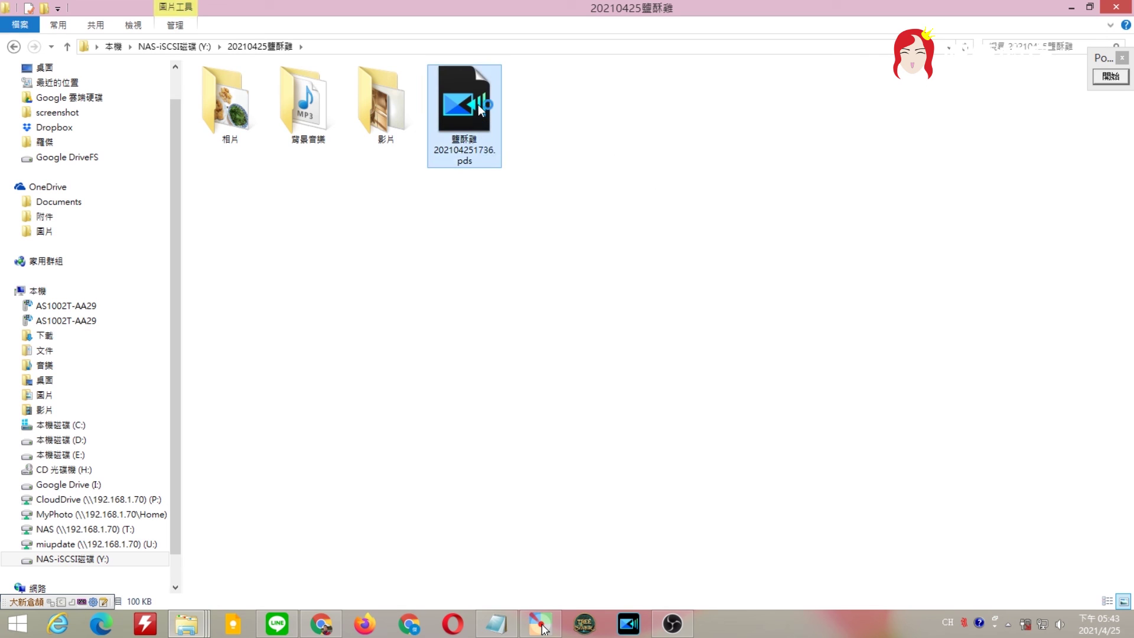
left_click(612, 169)
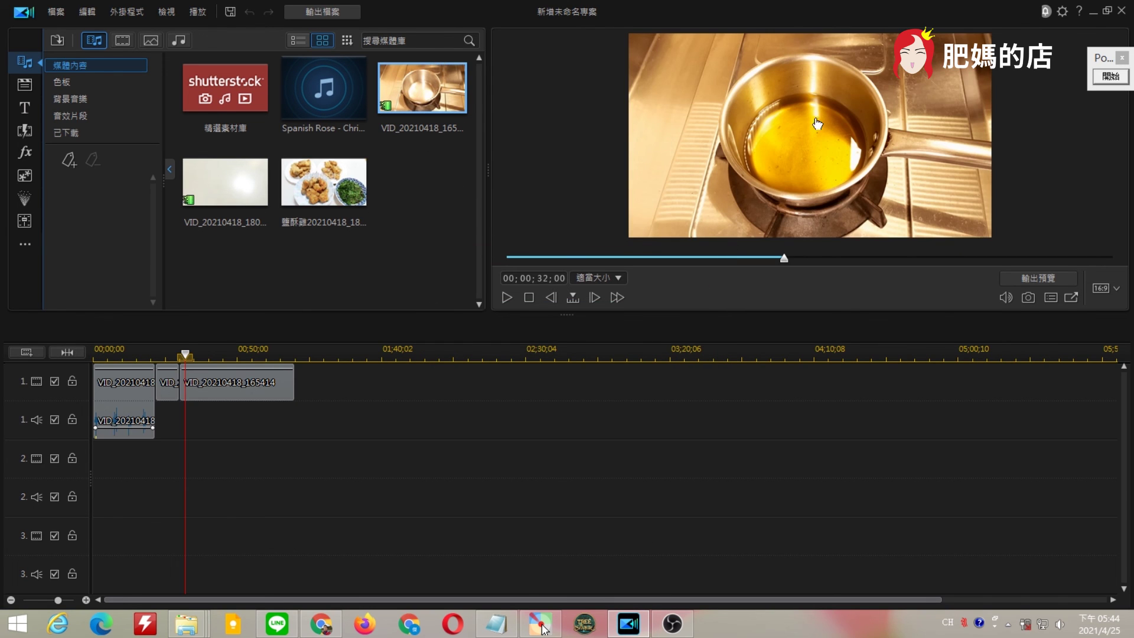
left_click(506, 296)
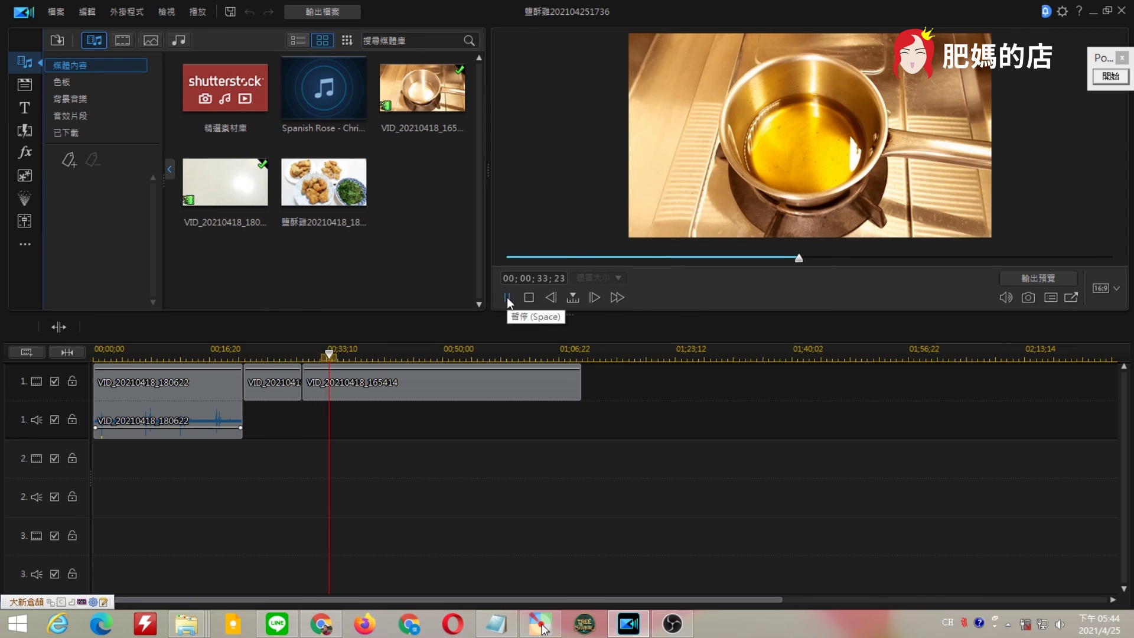
left_click(507, 296)
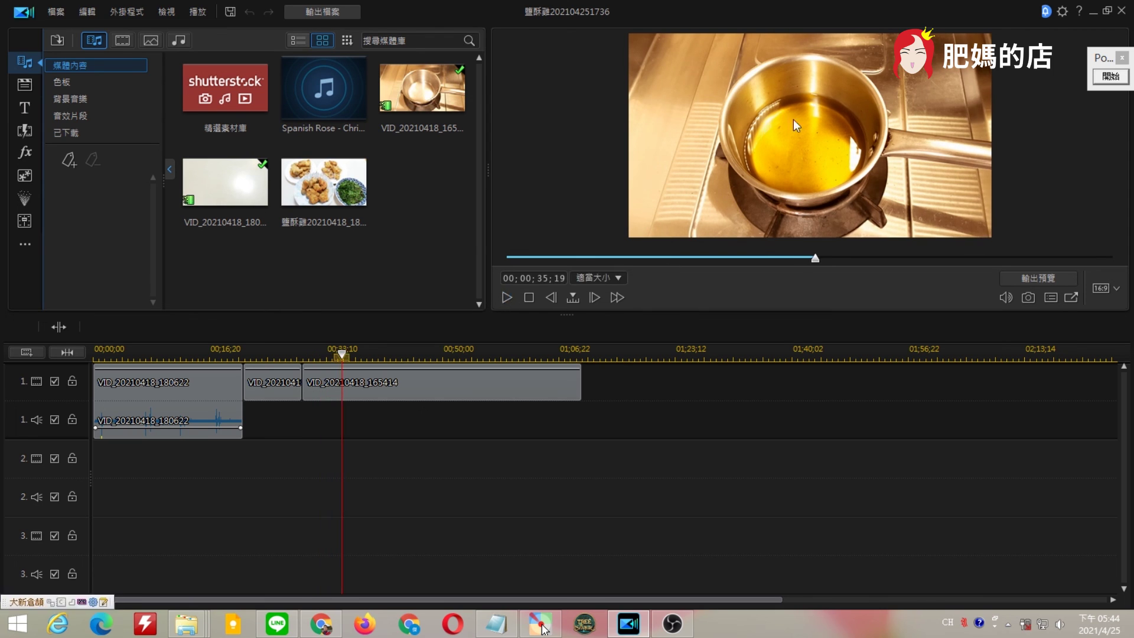